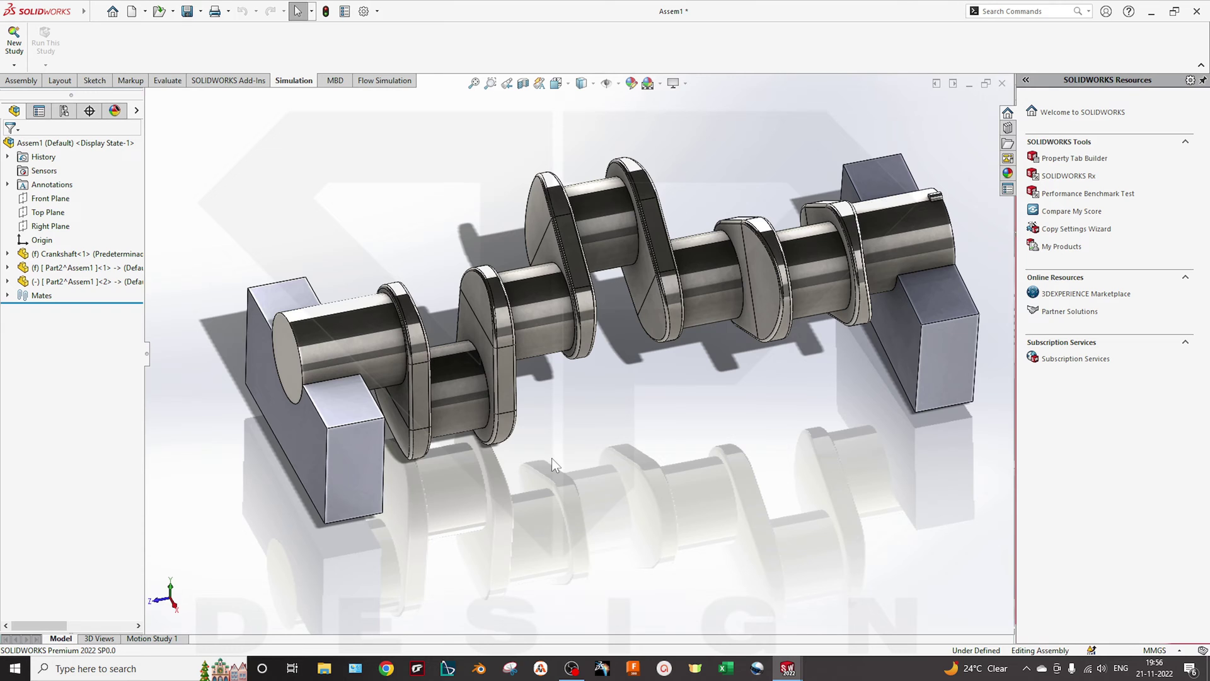
- Add a coincident mate between the bottom faces of the two support blocks under the crankshaft
middle_drag(561, 407, 621, 440)
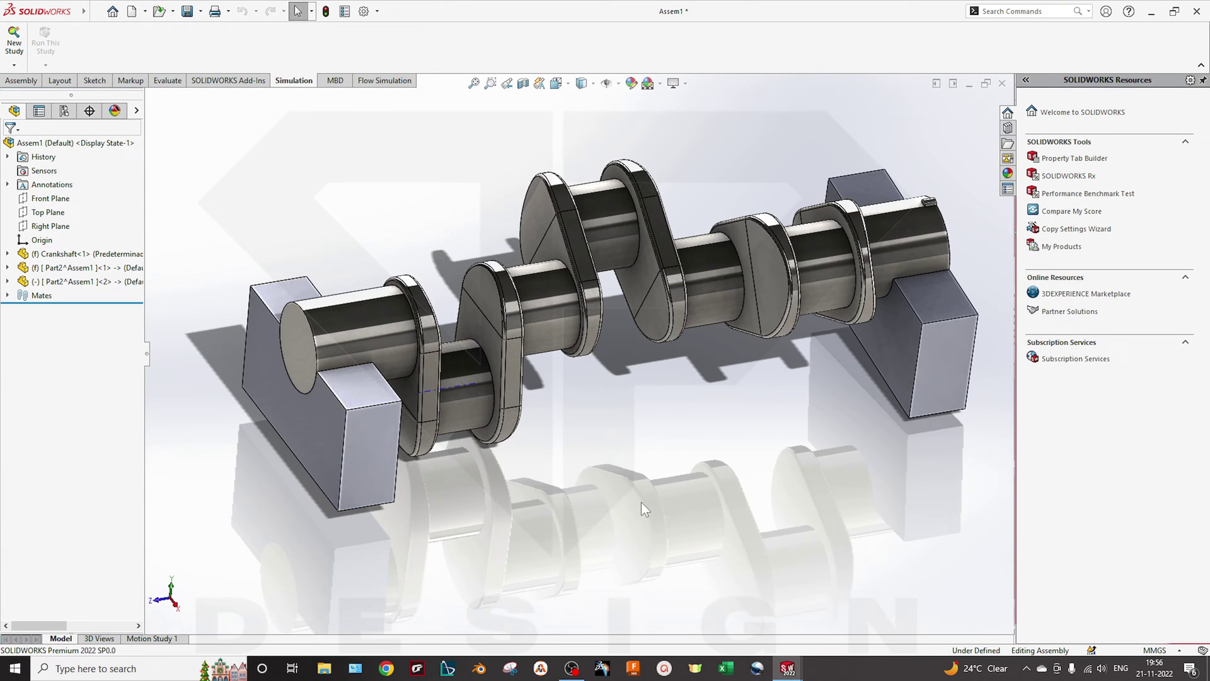
middle_drag(642, 508, 639, 474)
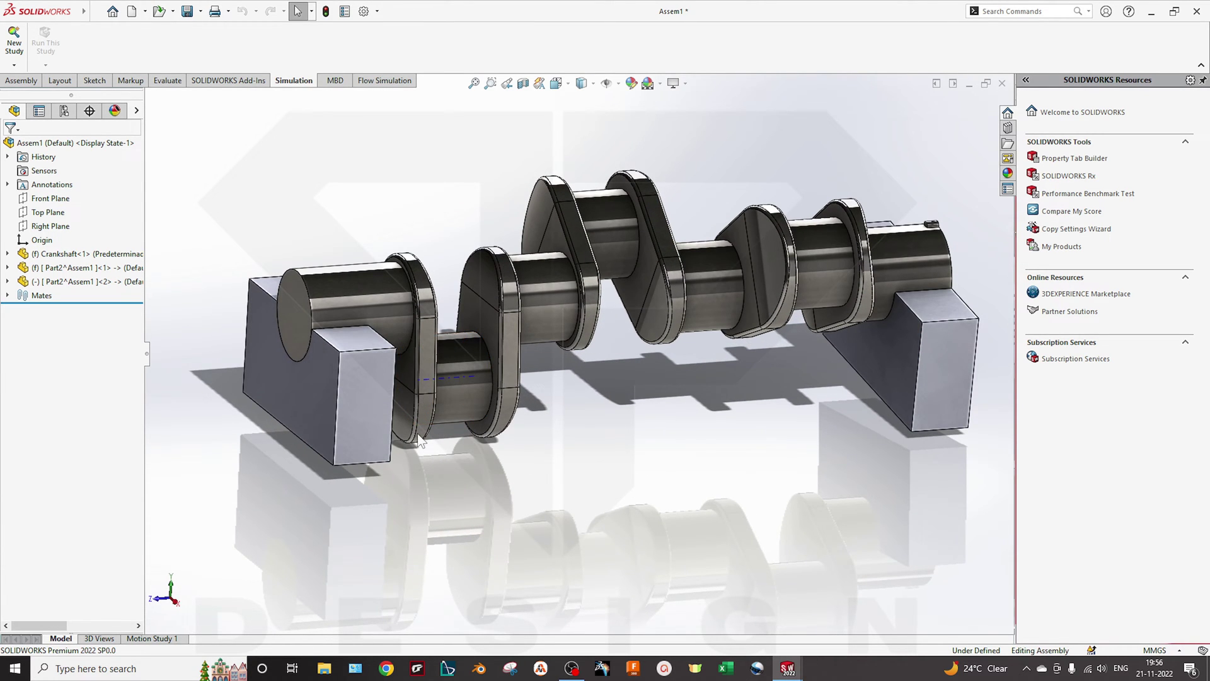
click(895, 387)
middle_drag(812, 510, 675, 479)
mouse_move(887, 372)
mouse_down()
mouse_move(950, 401)
mouse_move(888, 405)
mouse_move(904, 379)
mouse_up()
click(690, 543)
middle_drag(689, 543, 618, 509)
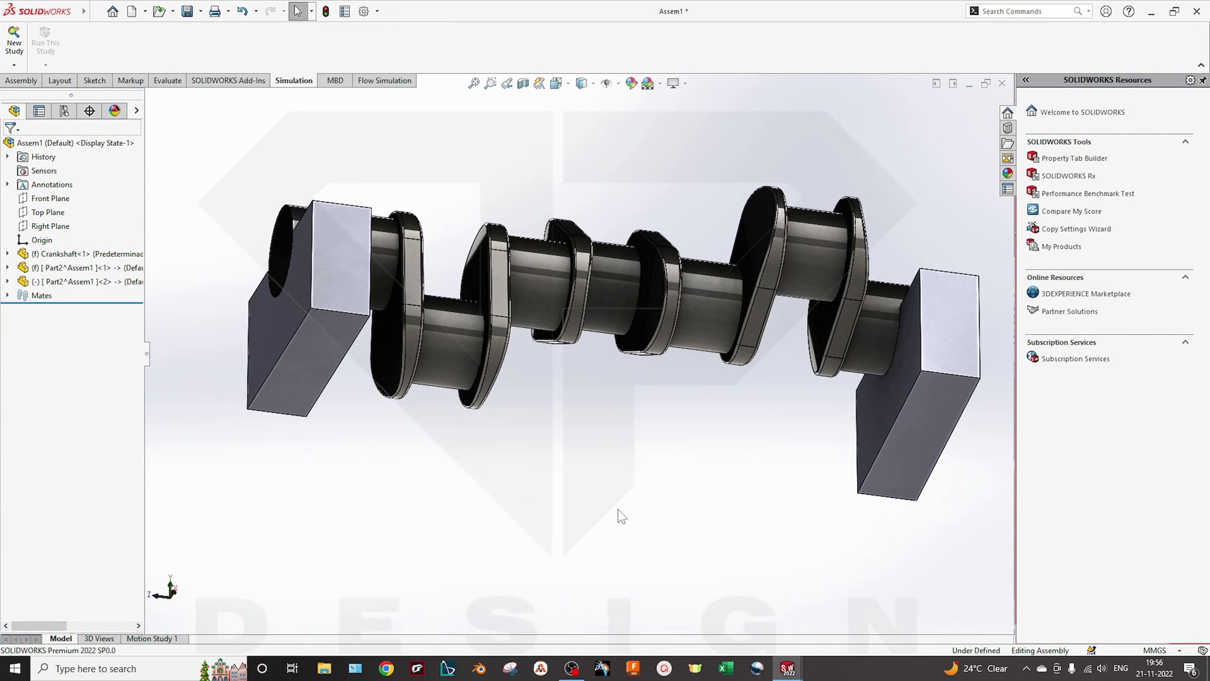
click(305, 354)
ctrl+click(930, 446)
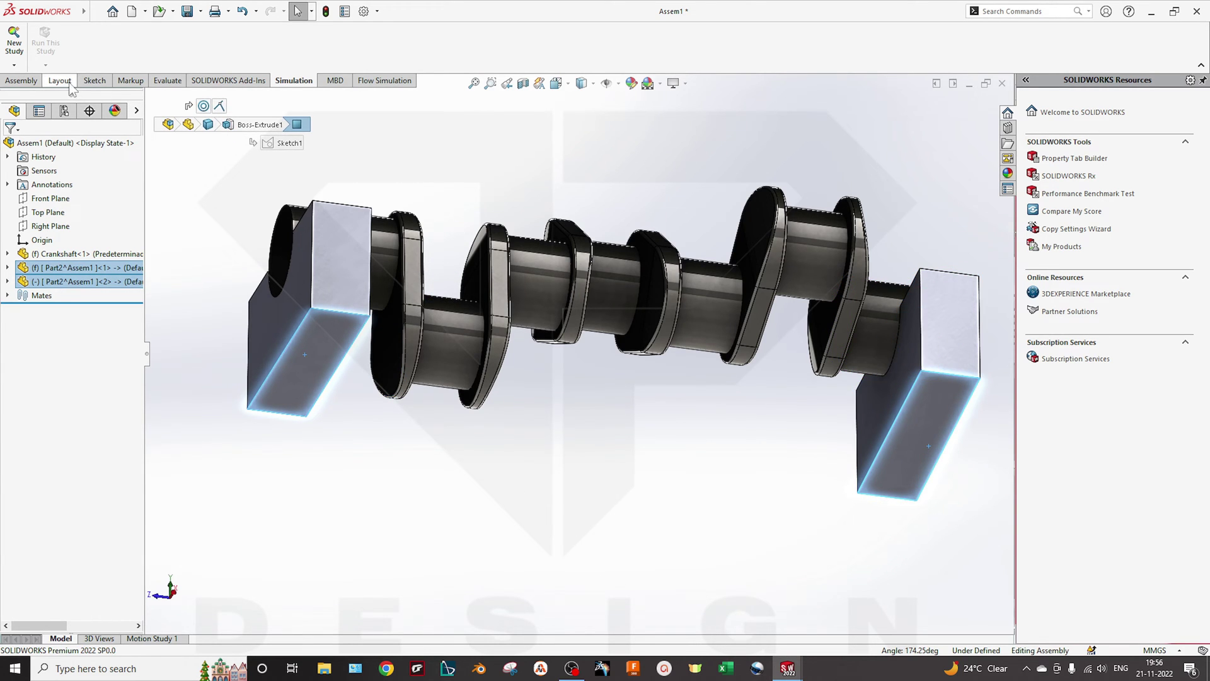
click(21, 81)
click(106, 36)
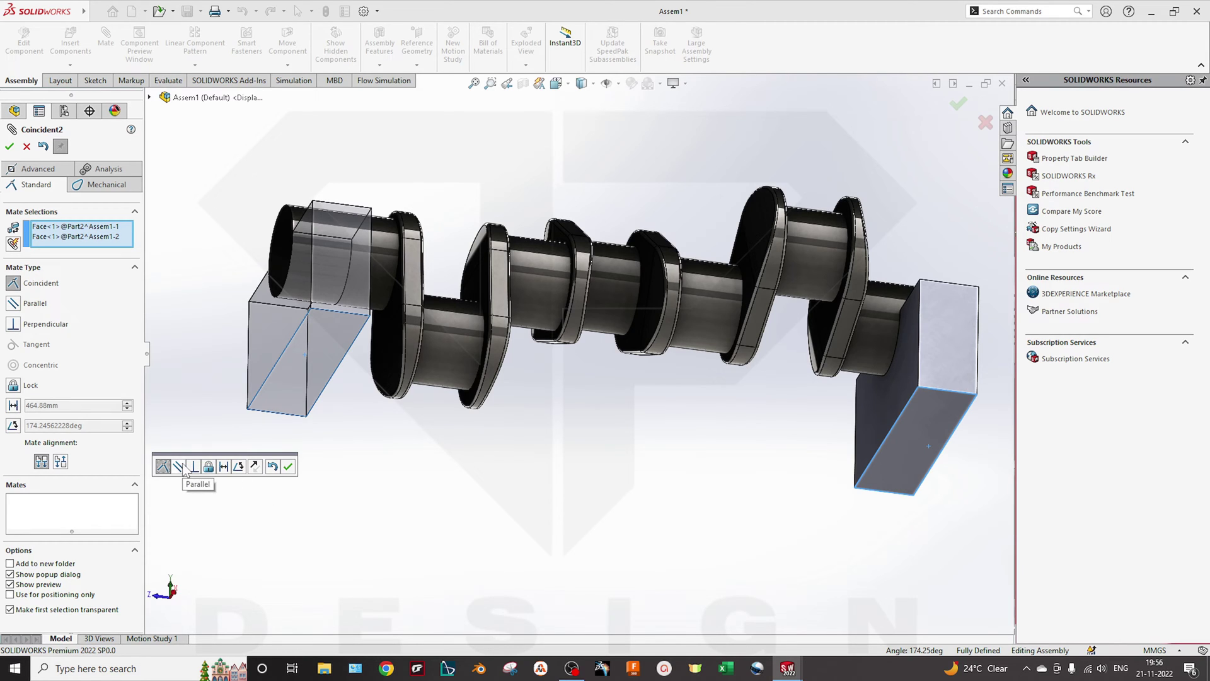
click(9, 146)
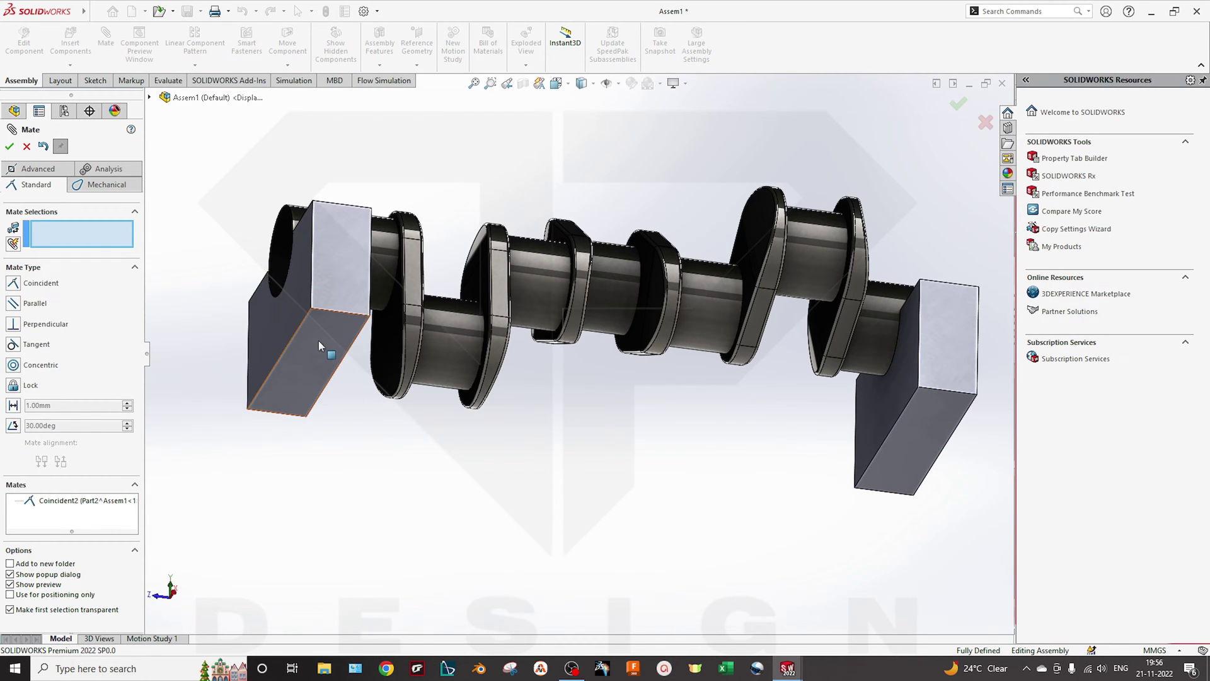
click(9, 147)
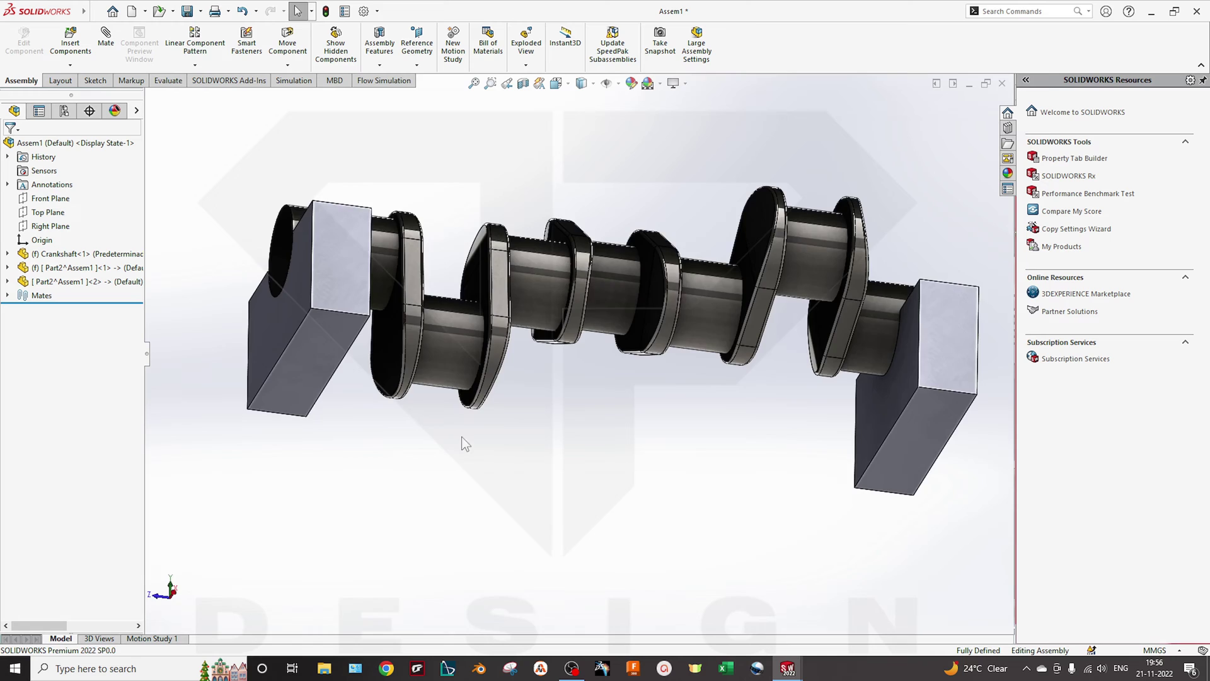
- Create a new static simulation study named Static 1 for the crankshaft assembly
middle_drag(461, 439, 474, 587)
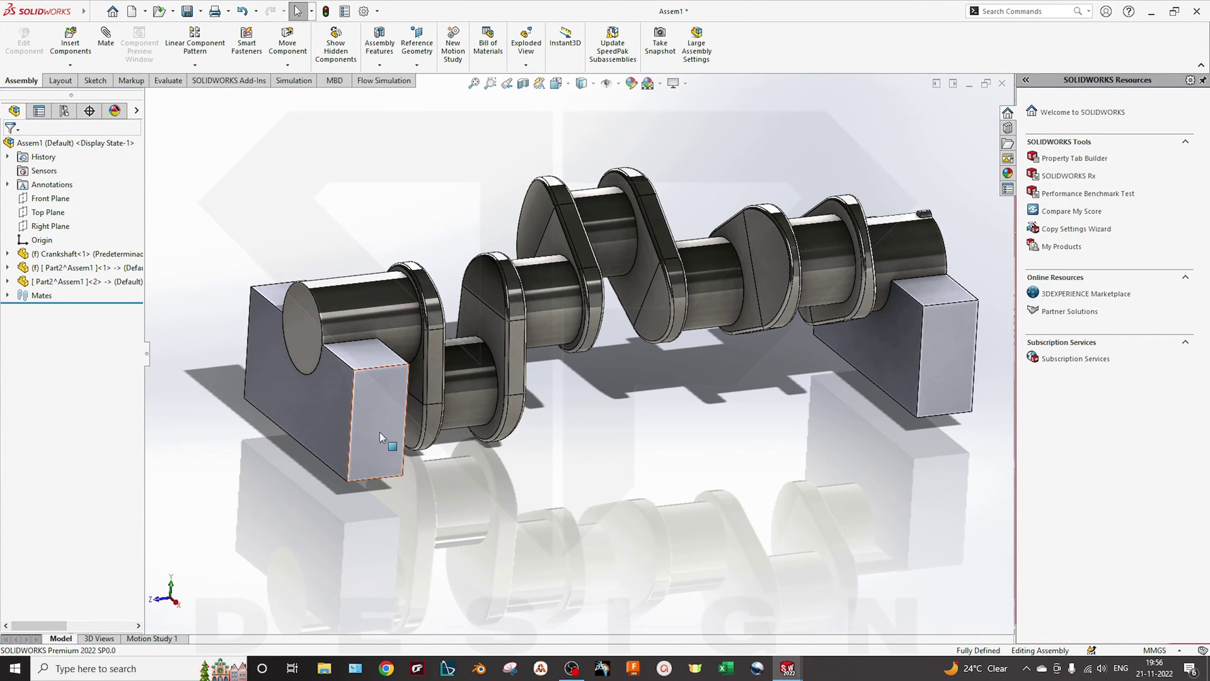
click(295, 80)
click(14, 43)
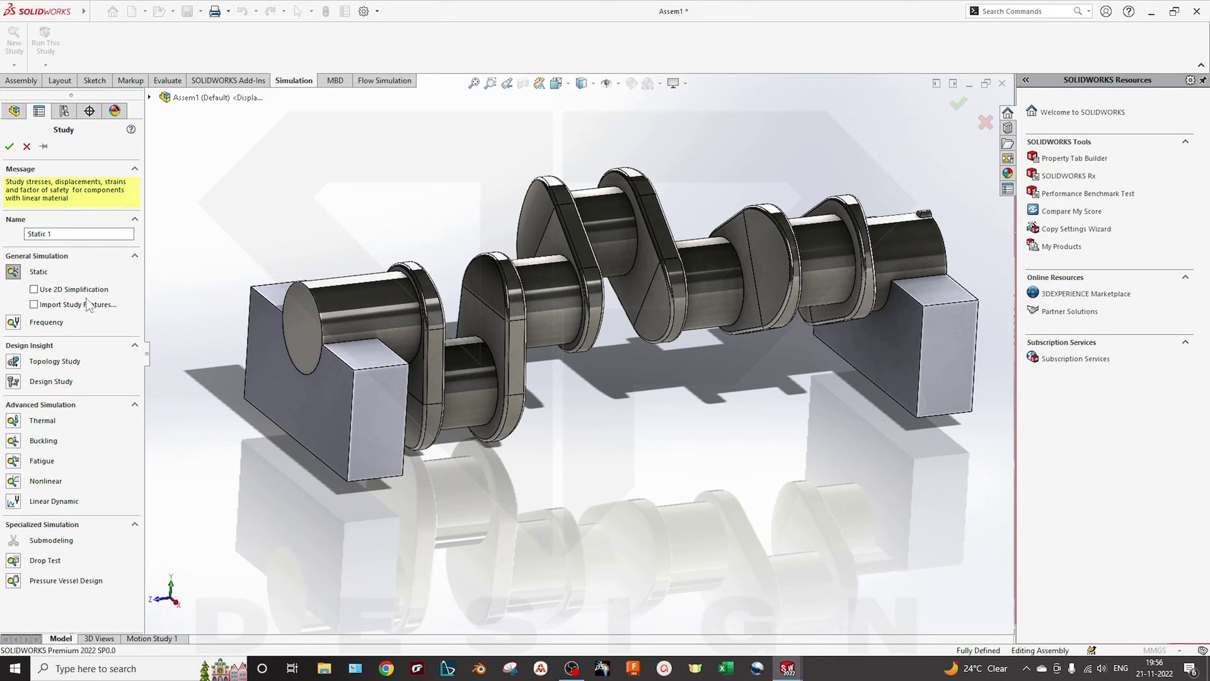
click(10, 146)
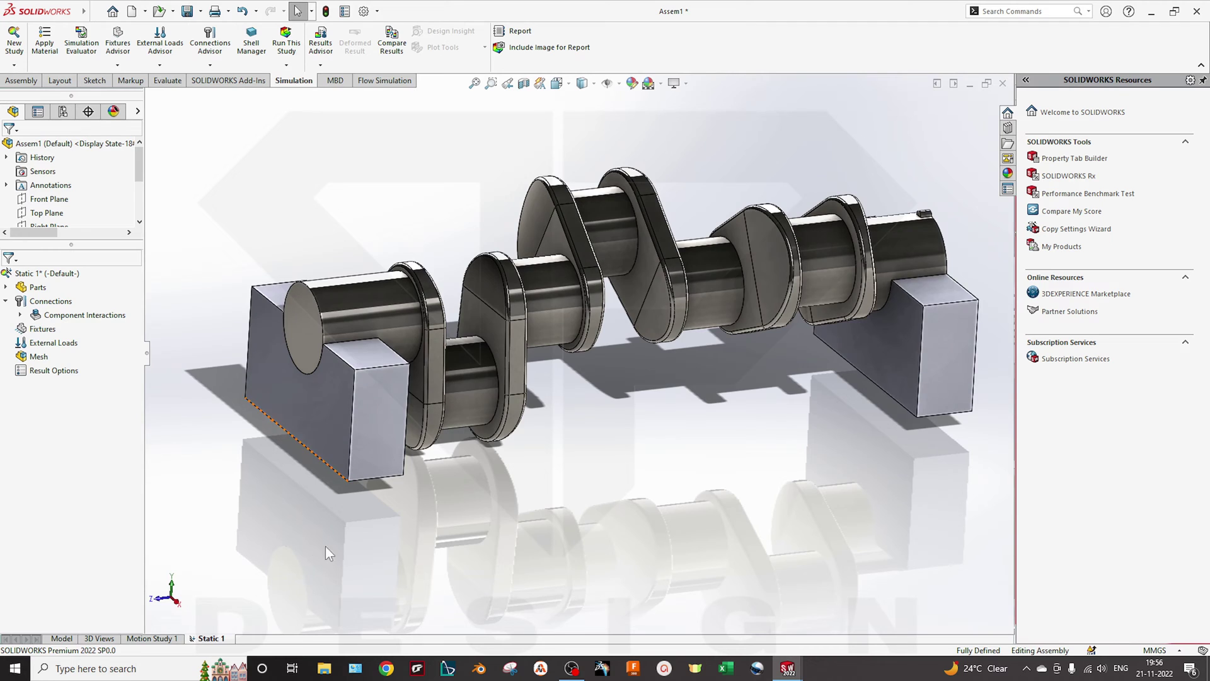
scroll(558, 268, up, 2)
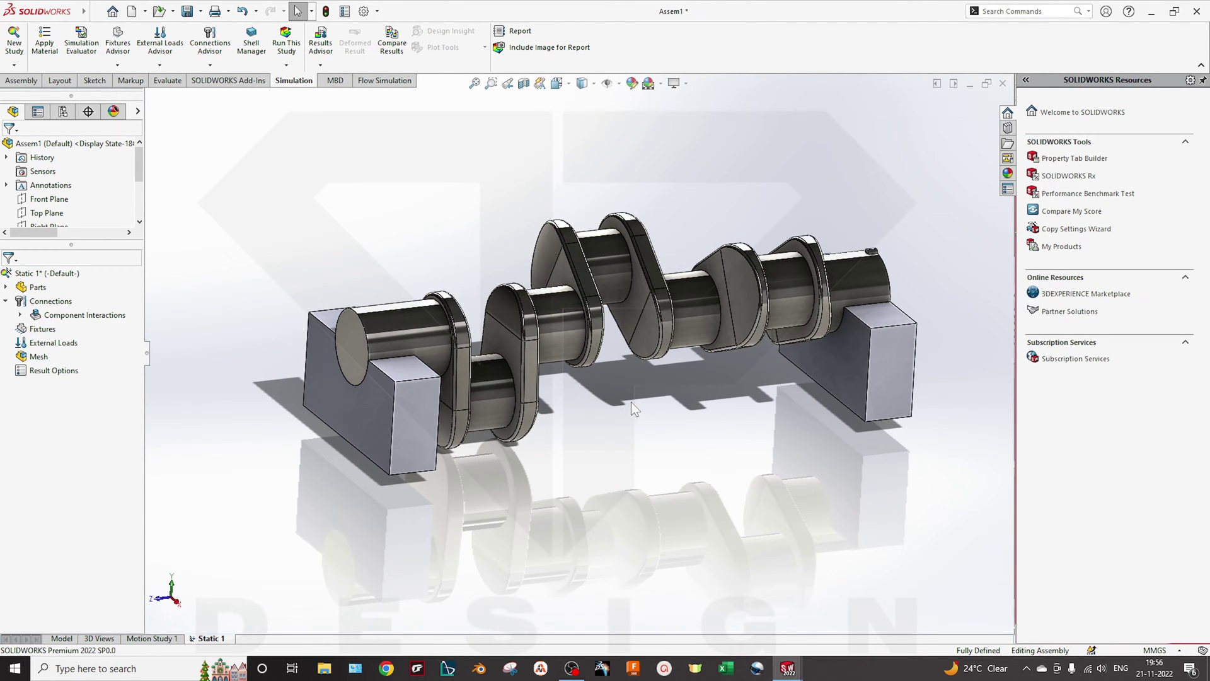
right_click(51, 318)
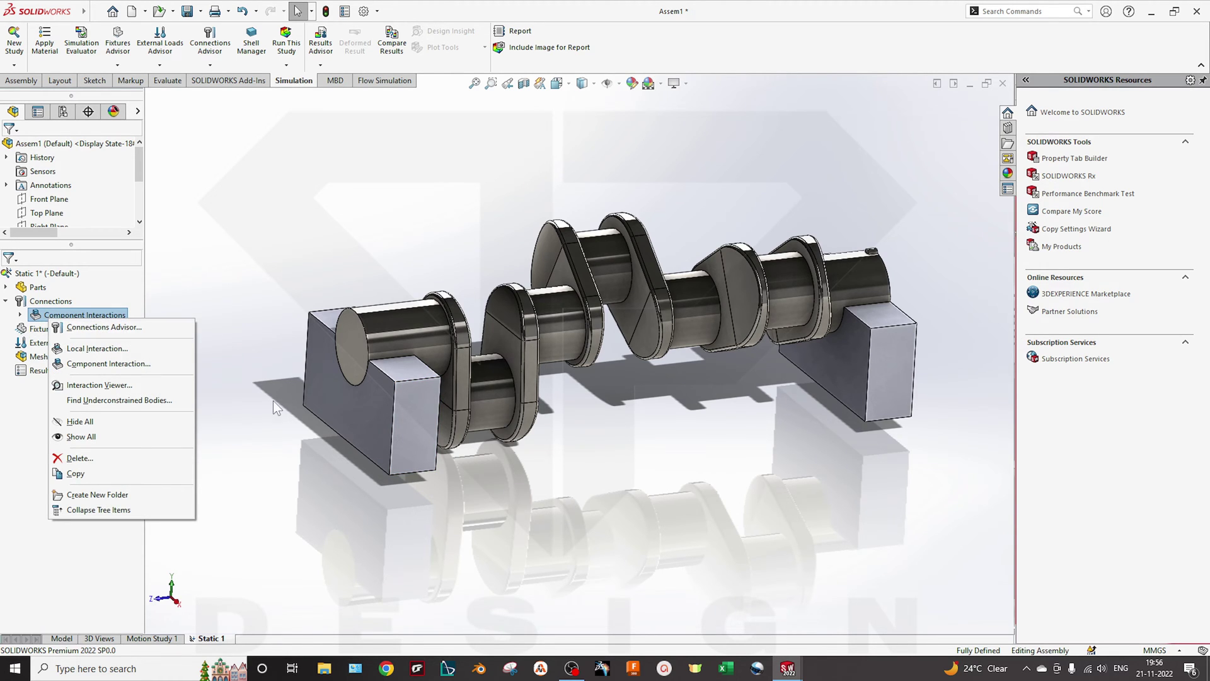
click(274, 400)
right_click(70, 313)
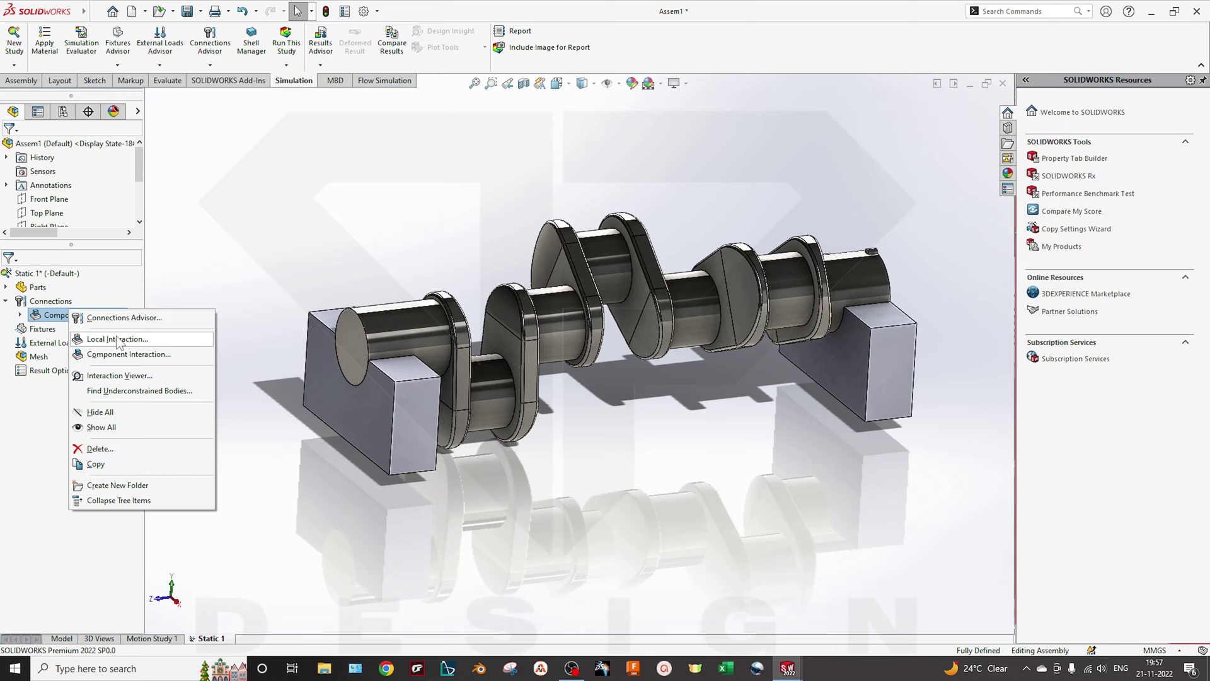
click(312, 480)
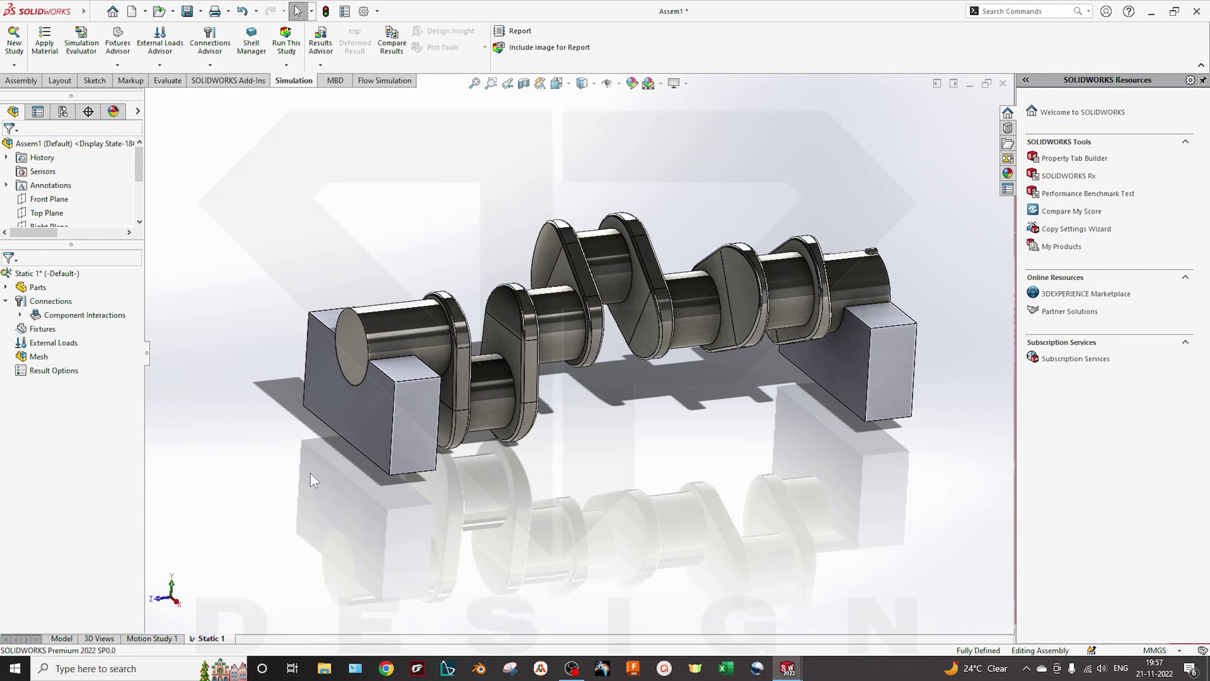
- Start a local interaction under the study's connections with the type set to Contact
right_click(56, 302)
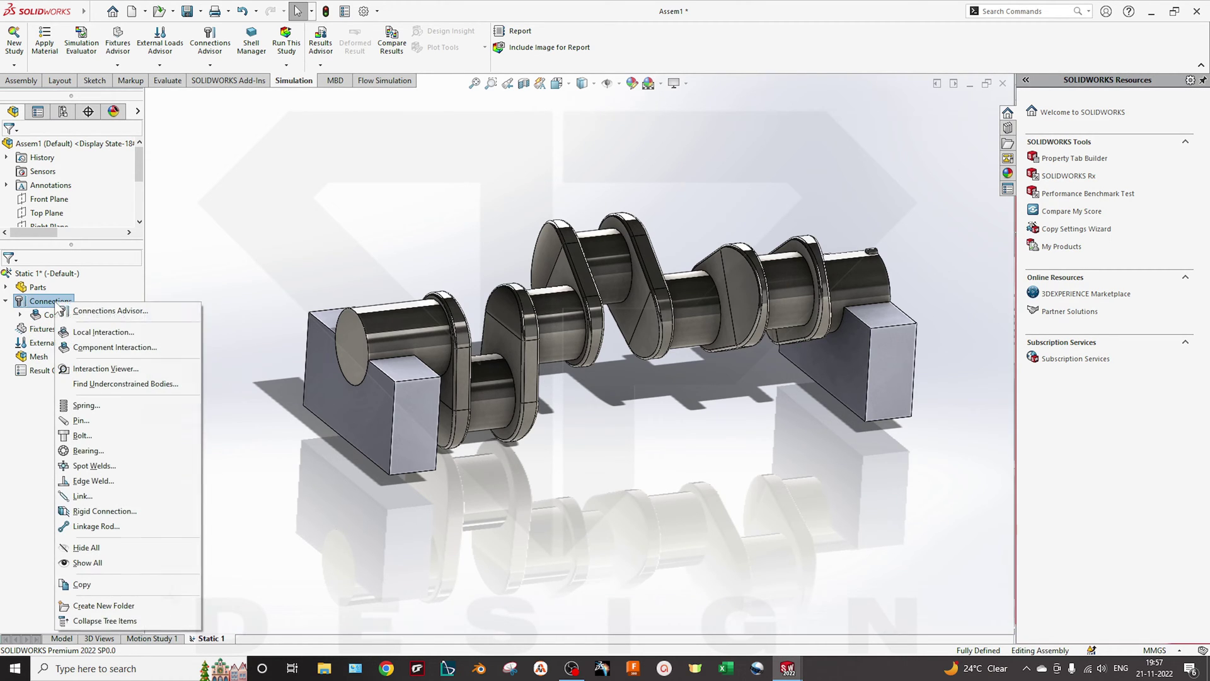
click(78, 328)
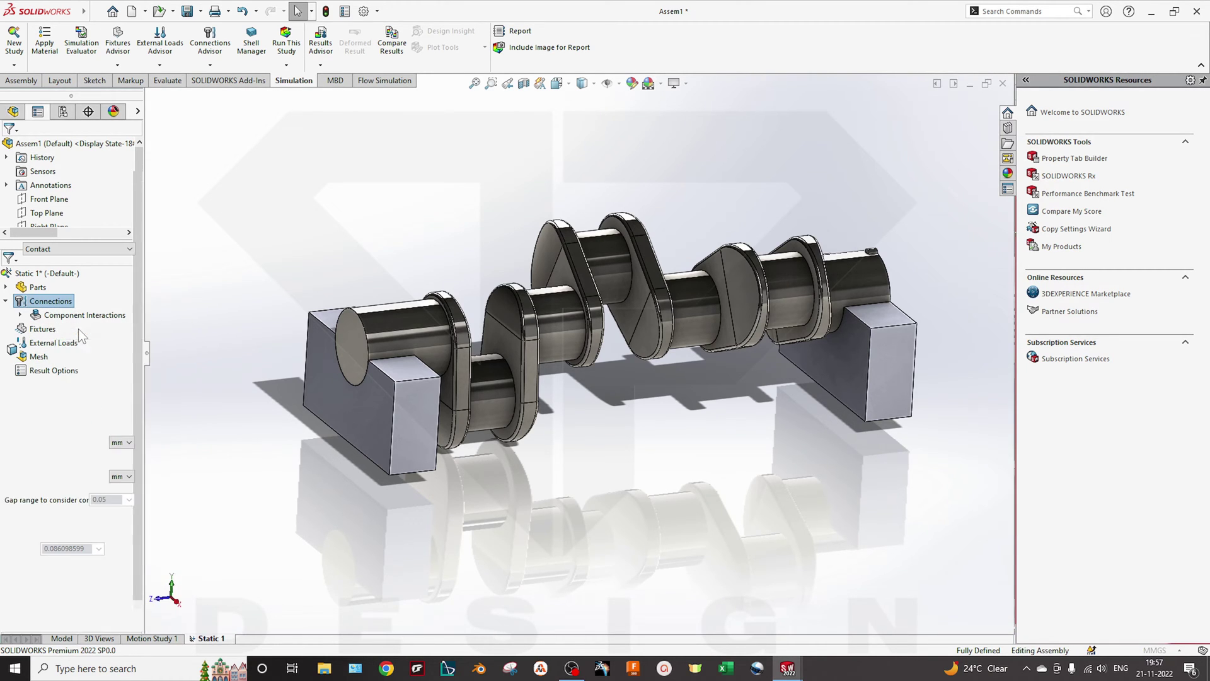
click(80, 248)
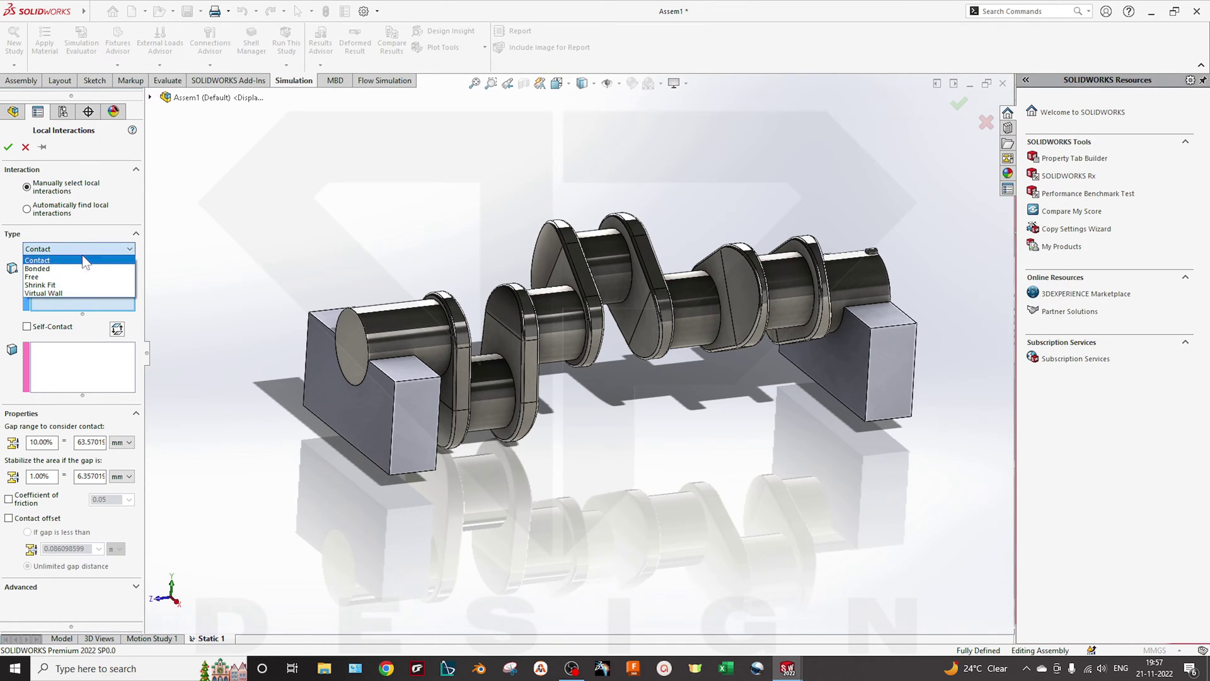
click(94, 259)
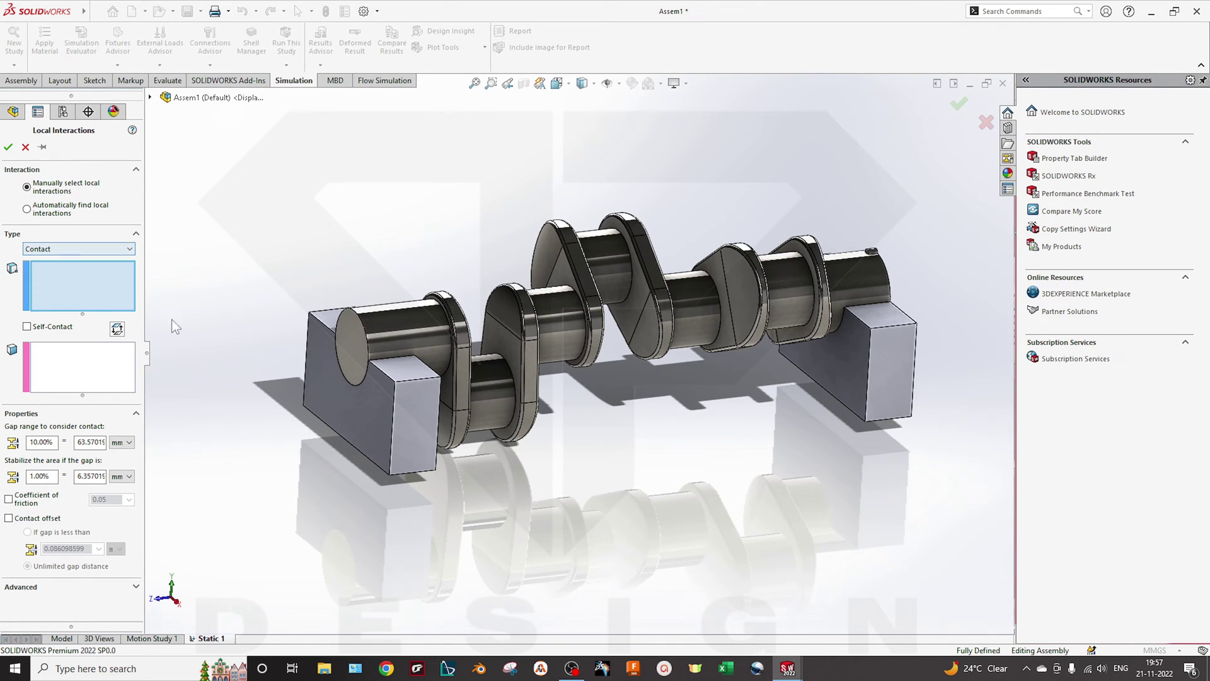
- Pick the cylindrical face of the crankshaft's front end journal as the first set of the manual contact
middle_drag(392, 386, 441, 401)
click(441, 401)
middle_drag(395, 465, 509, 432)
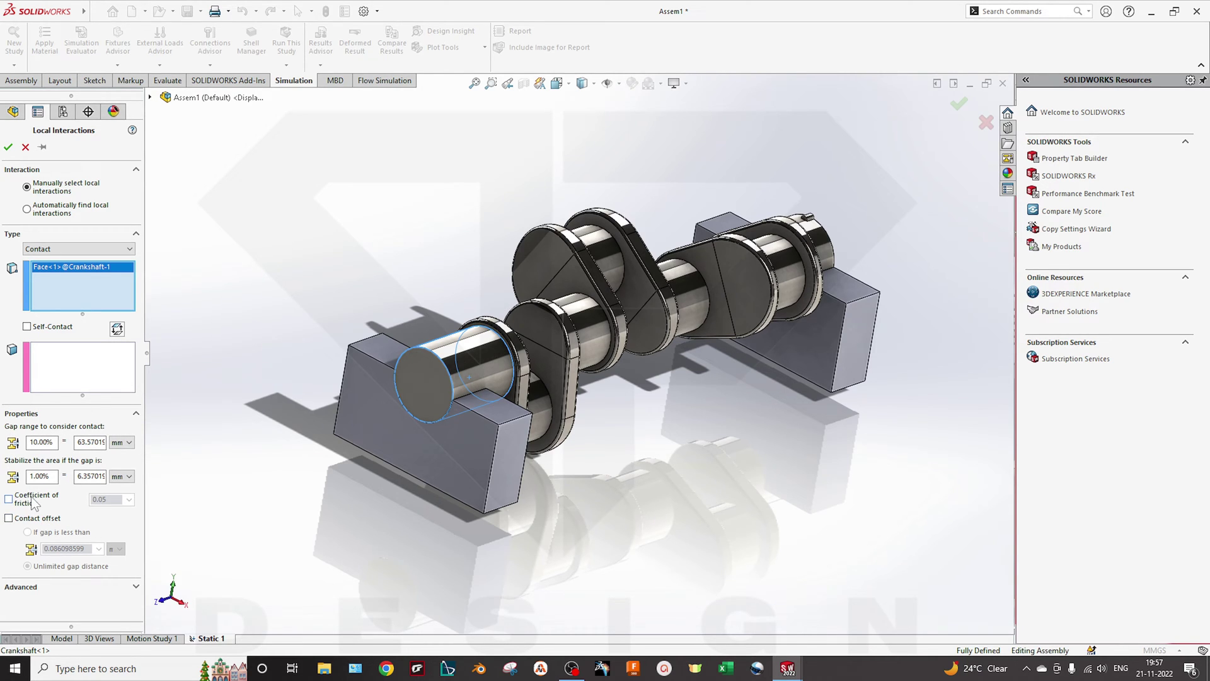
middle_drag(302, 543, 465, 535)
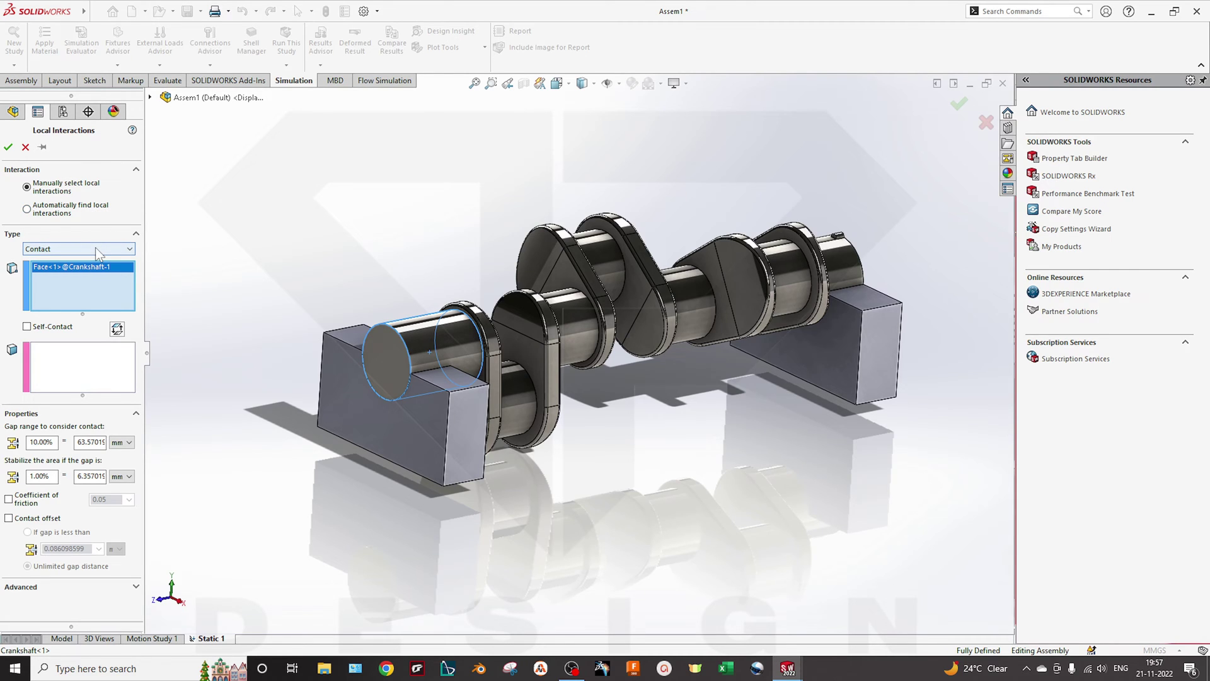
- Switch to automatic detection and find the local face interactions between the crankshaft and both support blocks
click(63, 210)
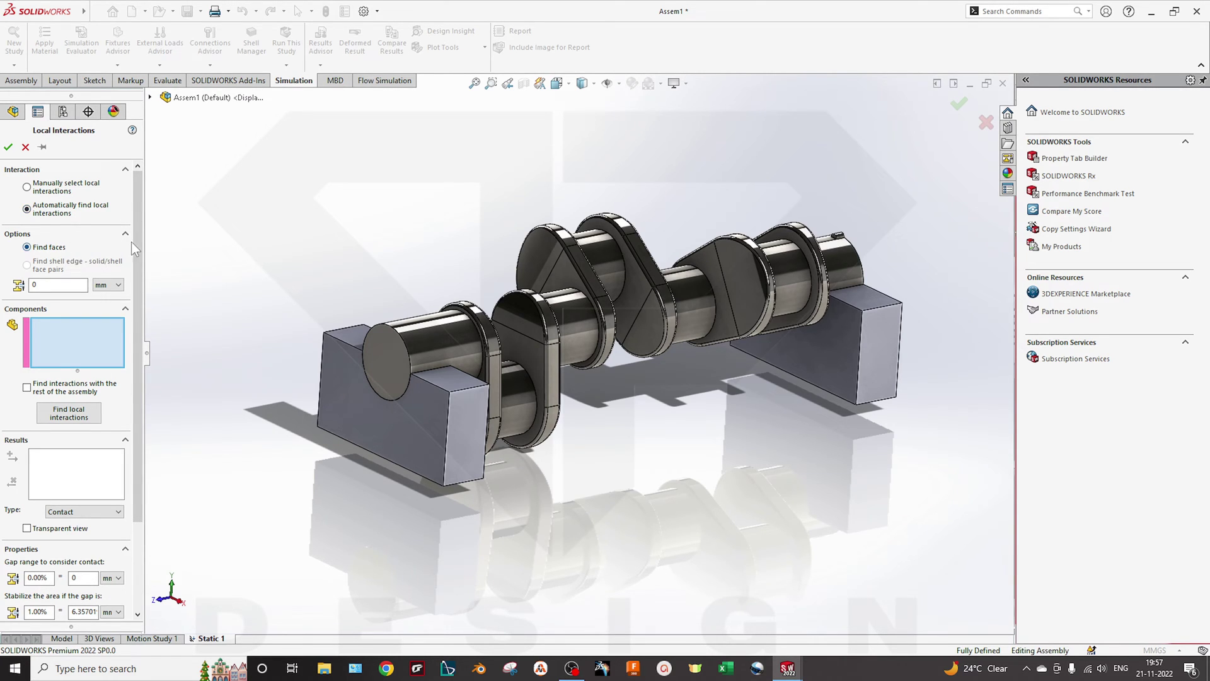
click(463, 391)
click(455, 438)
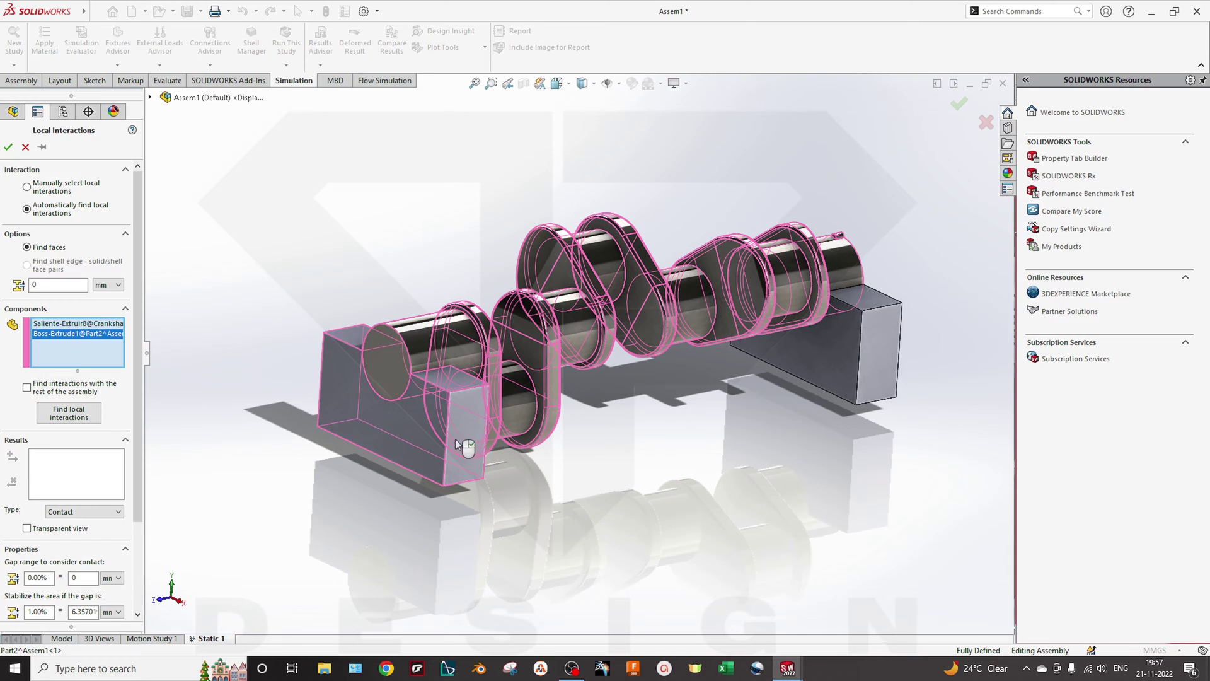
click(823, 391)
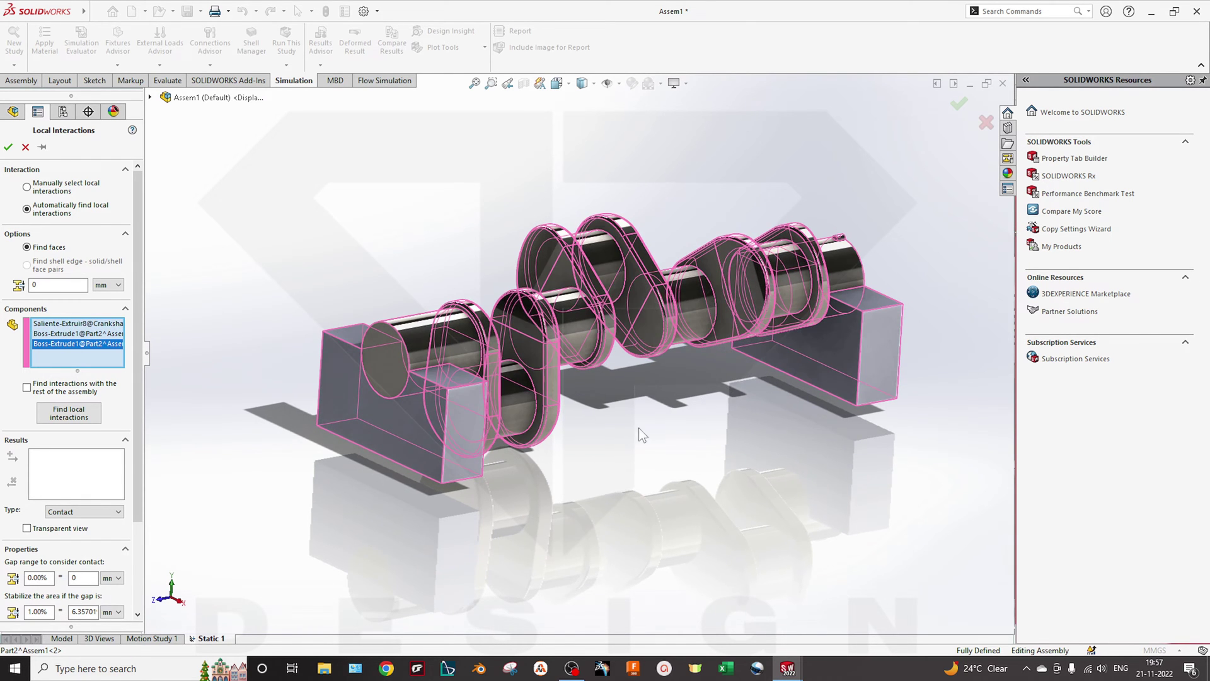
middle_drag(639, 429, 603, 452)
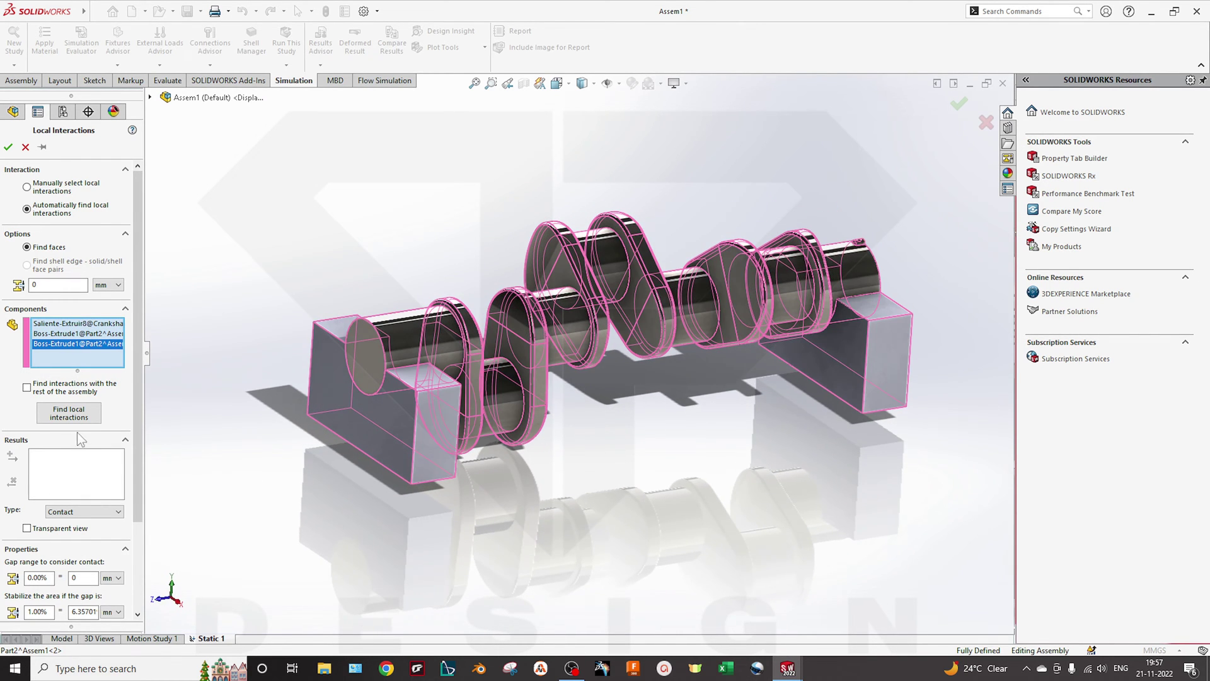
click(69, 413)
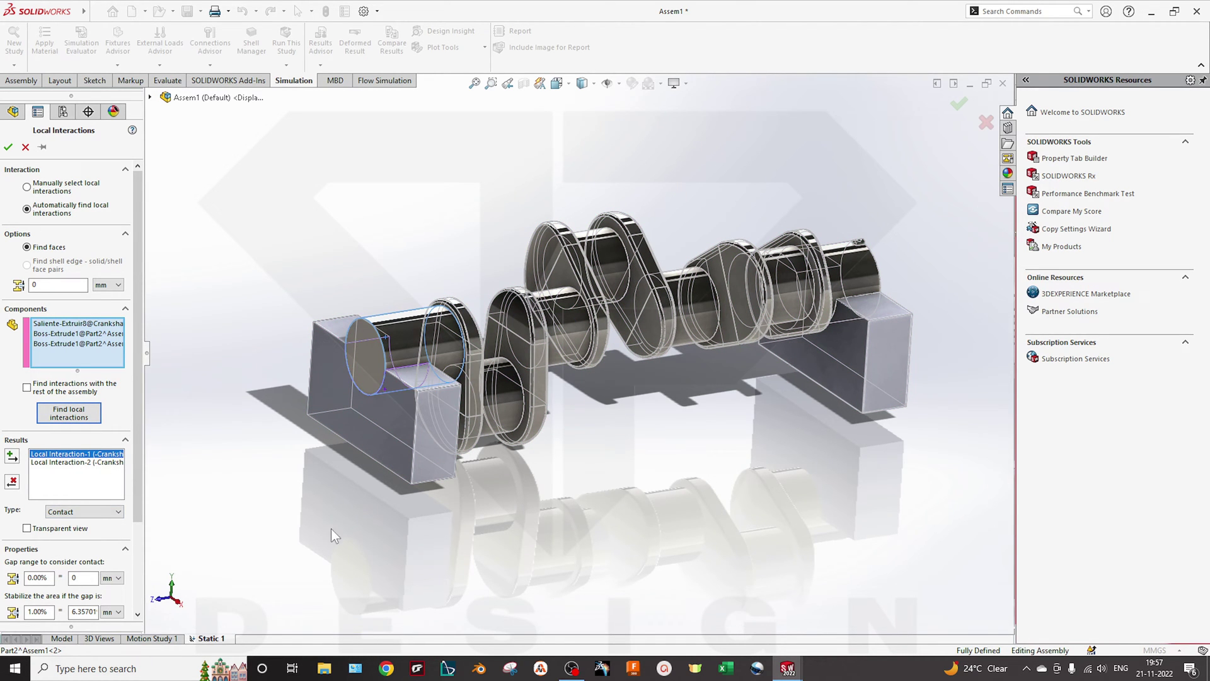
- Examine the faces highlighted for both detected local interactions at the two ends of the crankshaft
middle_drag(571, 456, 507, 418)
scroll(506, 413, down, 5)
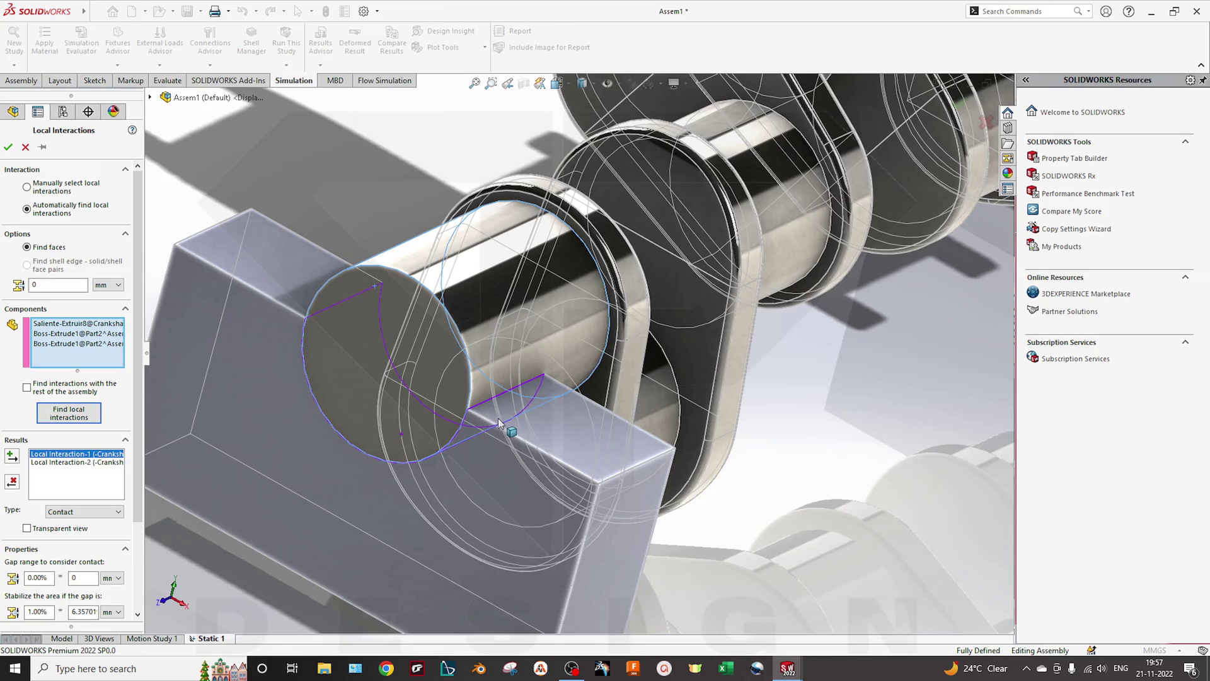
scroll(504, 386, up, 4)
middle_drag(667, 375, 621, 435)
scroll(621, 434, up, 5)
scroll(788, 431, down, 7)
middle_drag(788, 431, 760, 347)
scroll(760, 346, up, 5)
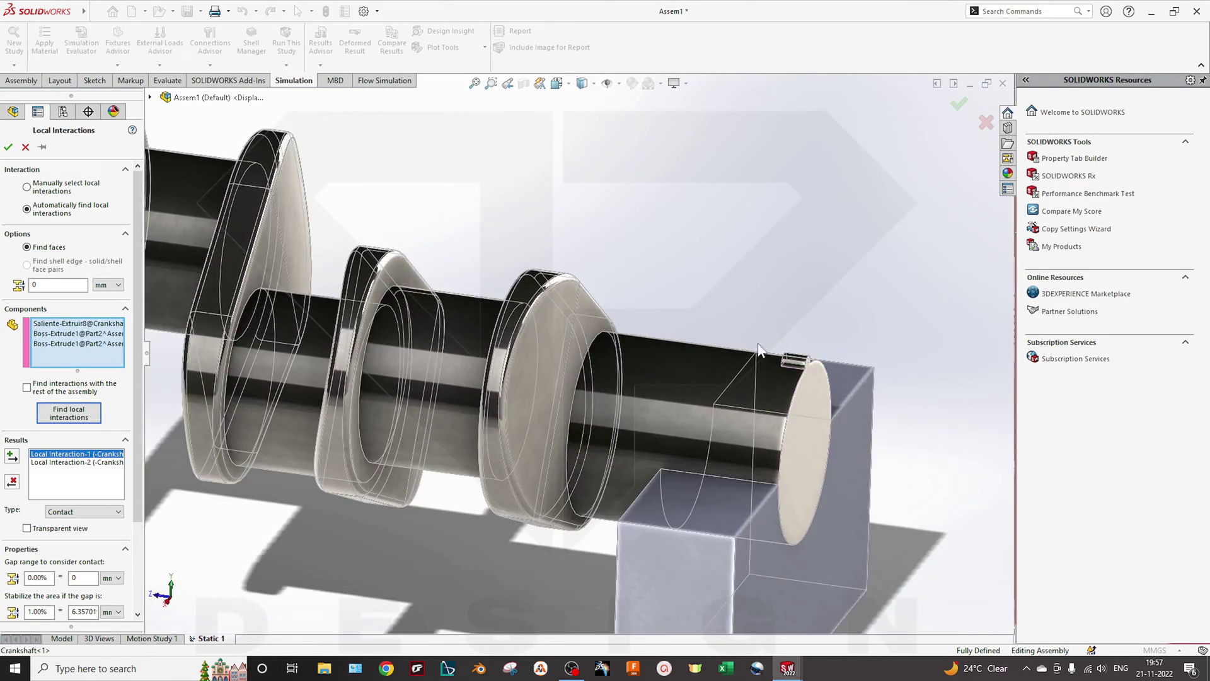
click(47, 462)
scroll(479, 542, up, 4)
scroll(389, 366, down, 6)
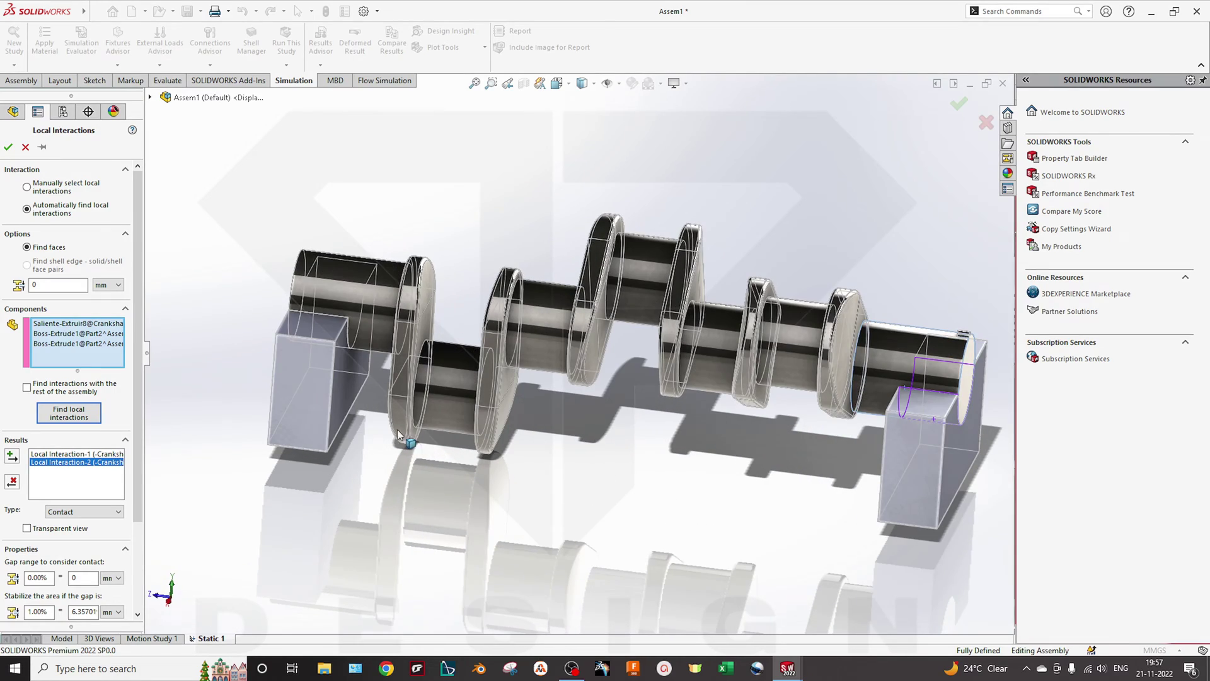
middle_drag(405, 438, 498, 429)
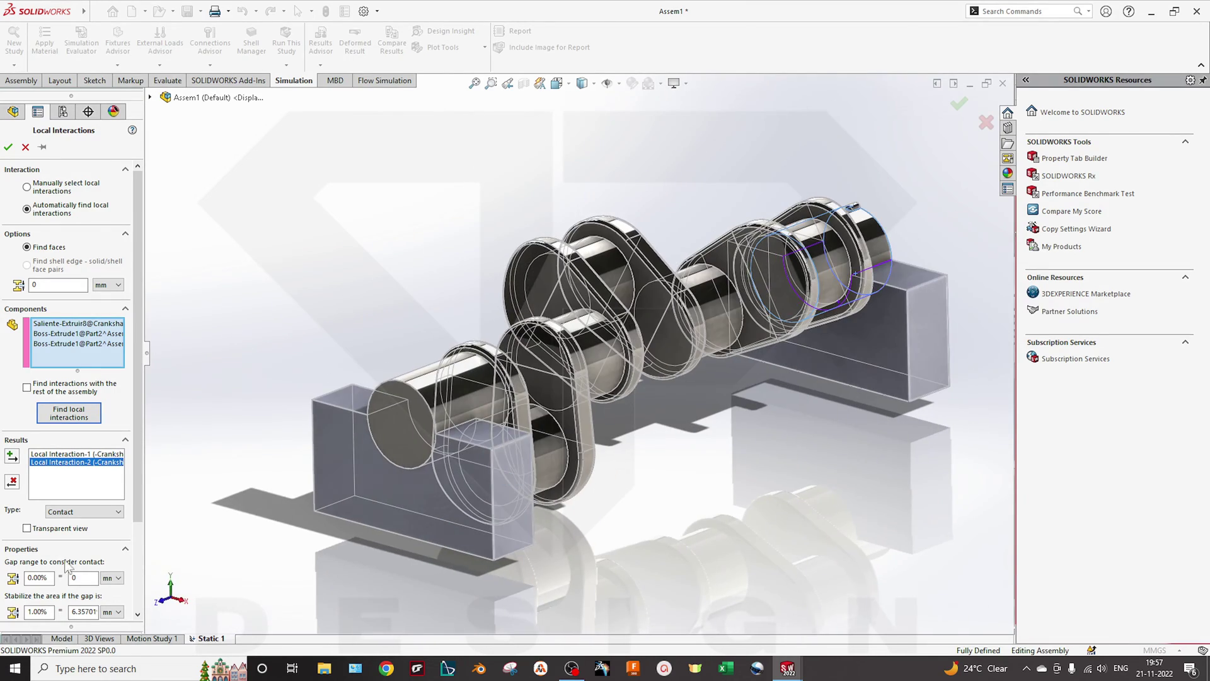
- Try the Bonded type for the second detected local interaction, return it to Contact, and review the contact properties
click(62, 513)
click(62, 512)
click(79, 508)
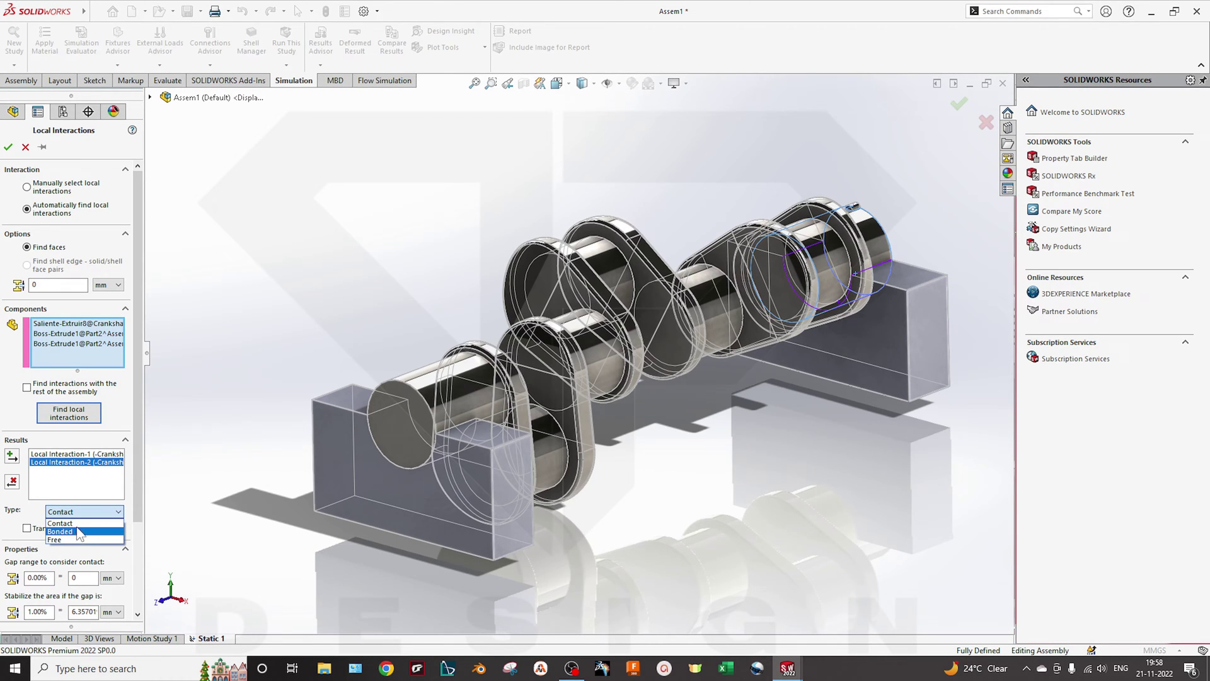
click(81, 533)
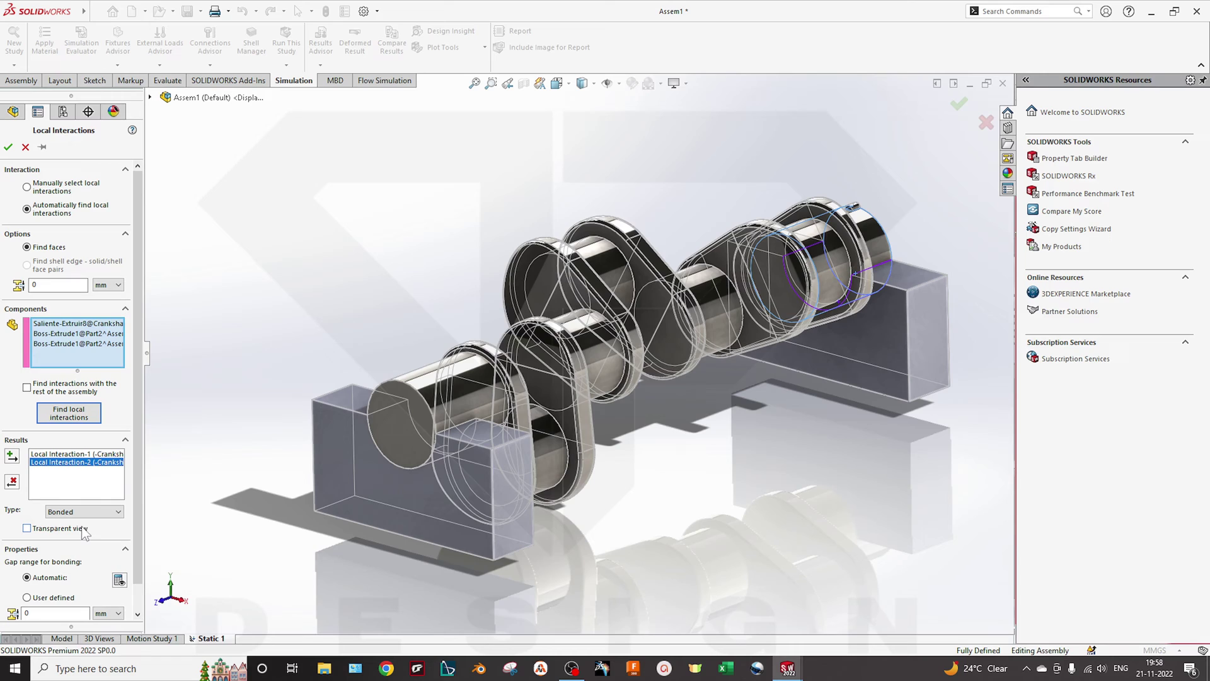
click(87, 516)
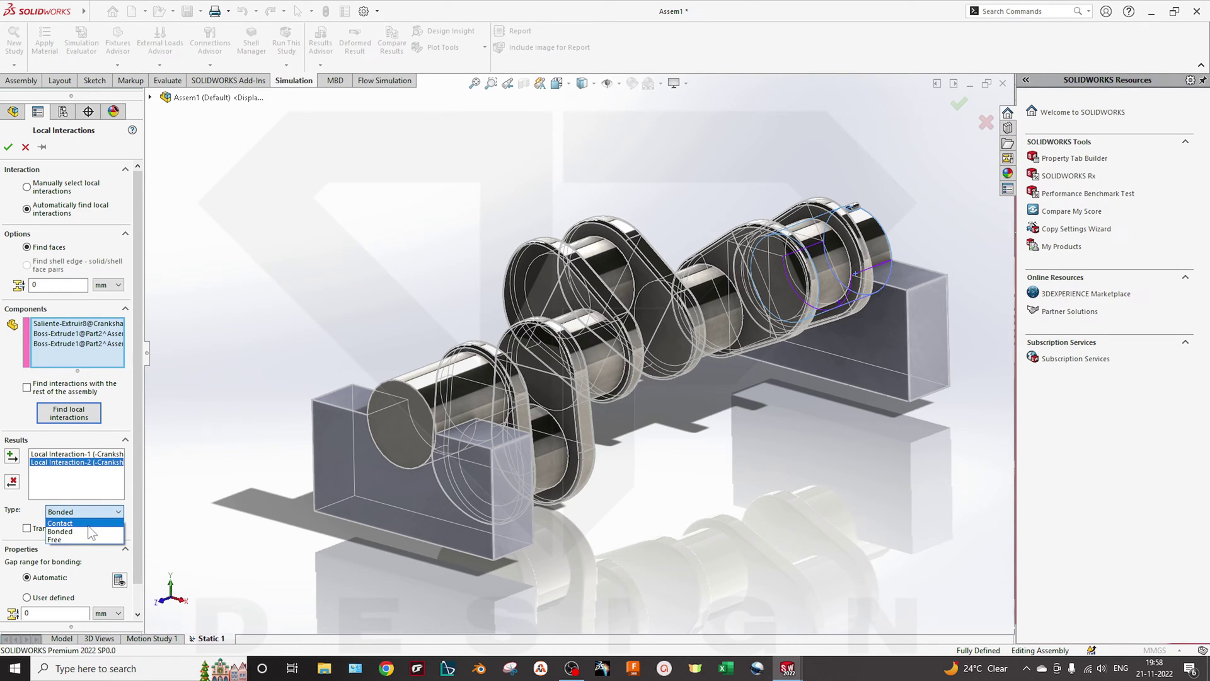
click(88, 526)
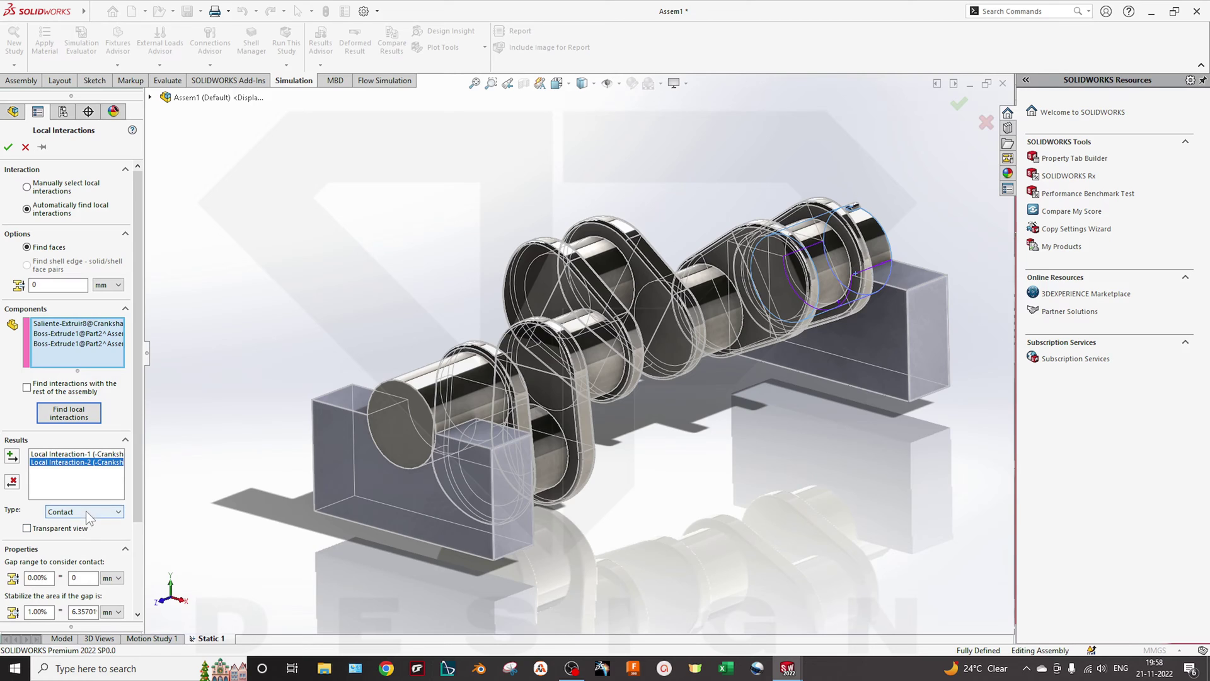
scroll(26, 556, down, 3)
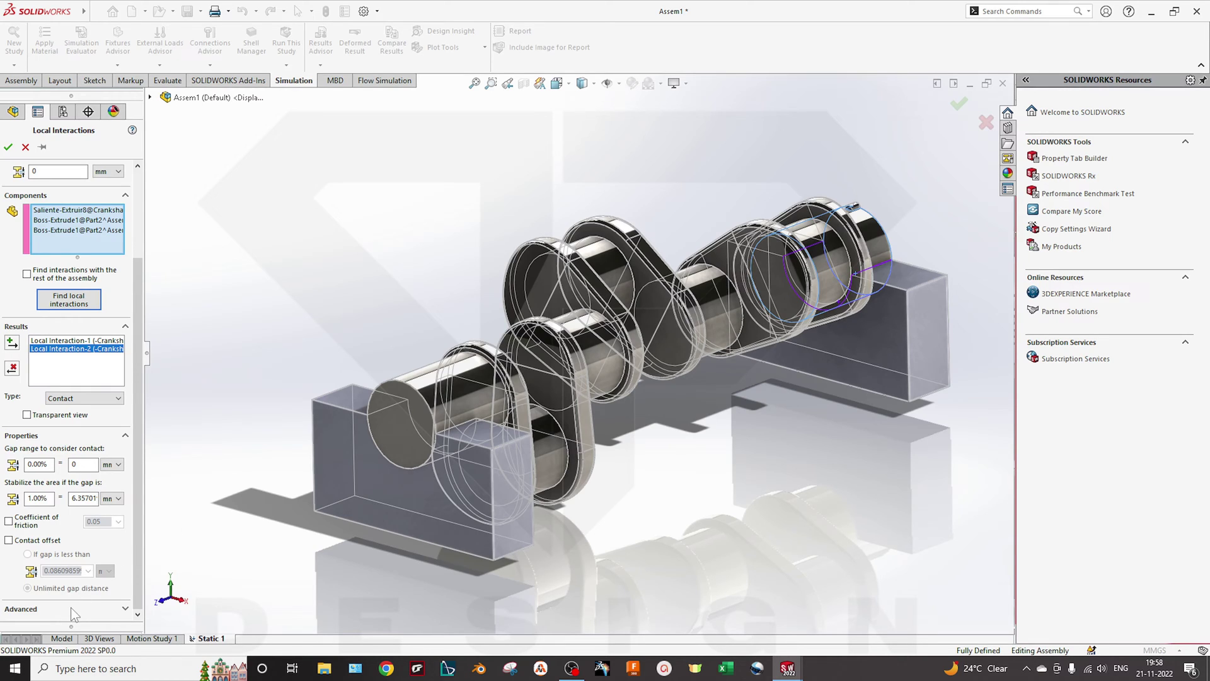
- Set the second detected local interaction to Bonded, create it, and list it under the study's local interactions
click(89, 403)
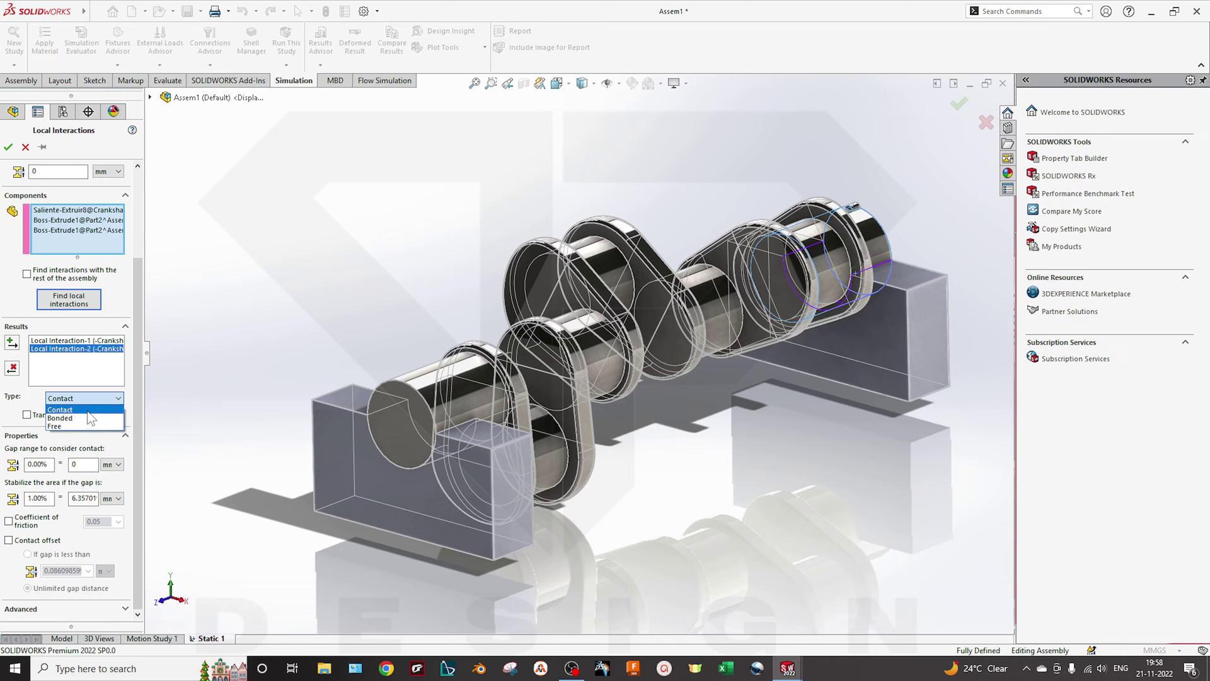
click(86, 418)
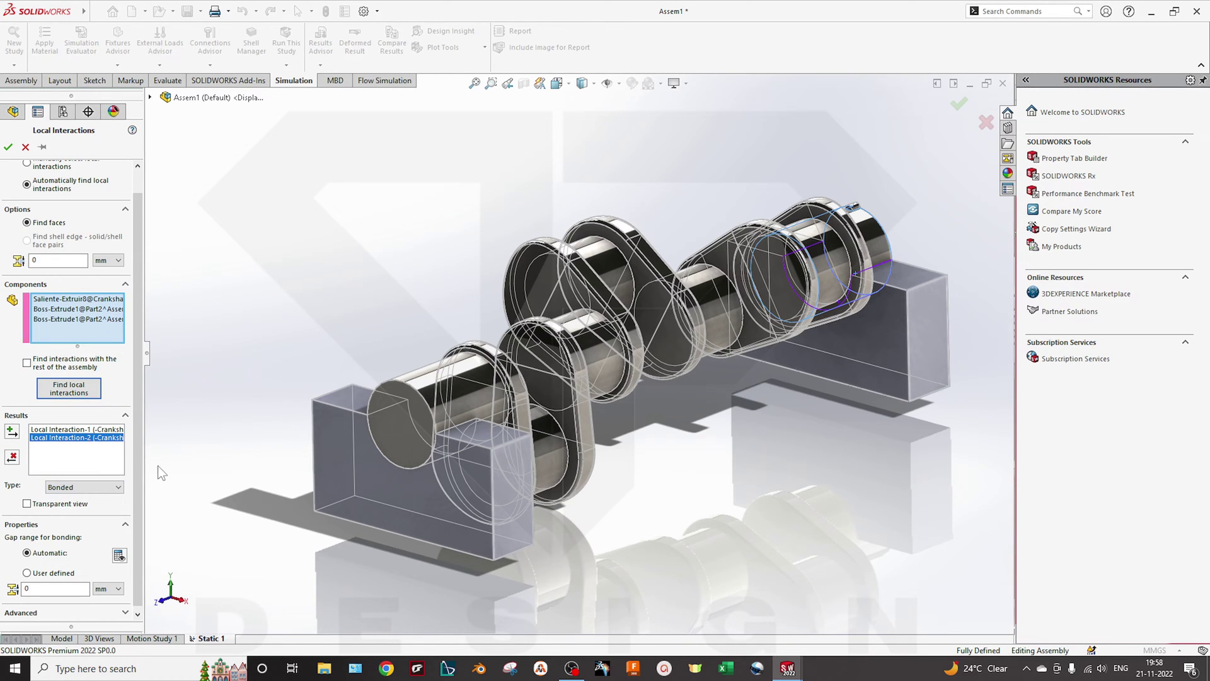
click(8, 147)
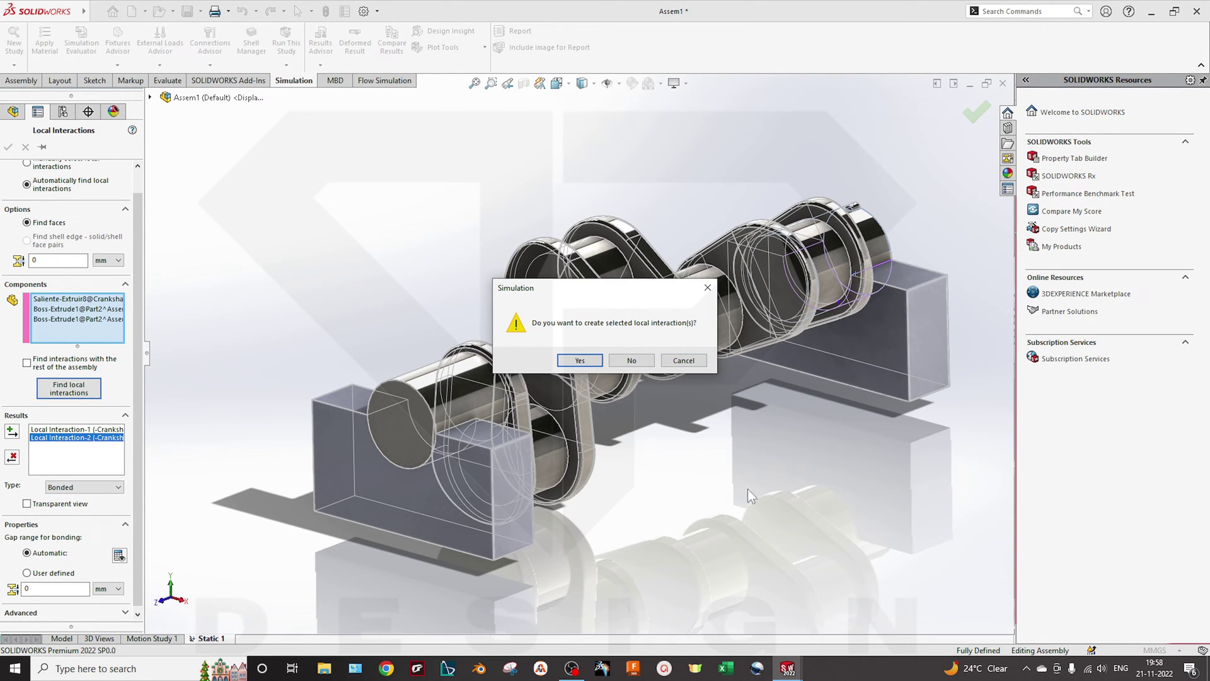
click(580, 361)
middle_drag(660, 432, 255, 428)
click(74, 329)
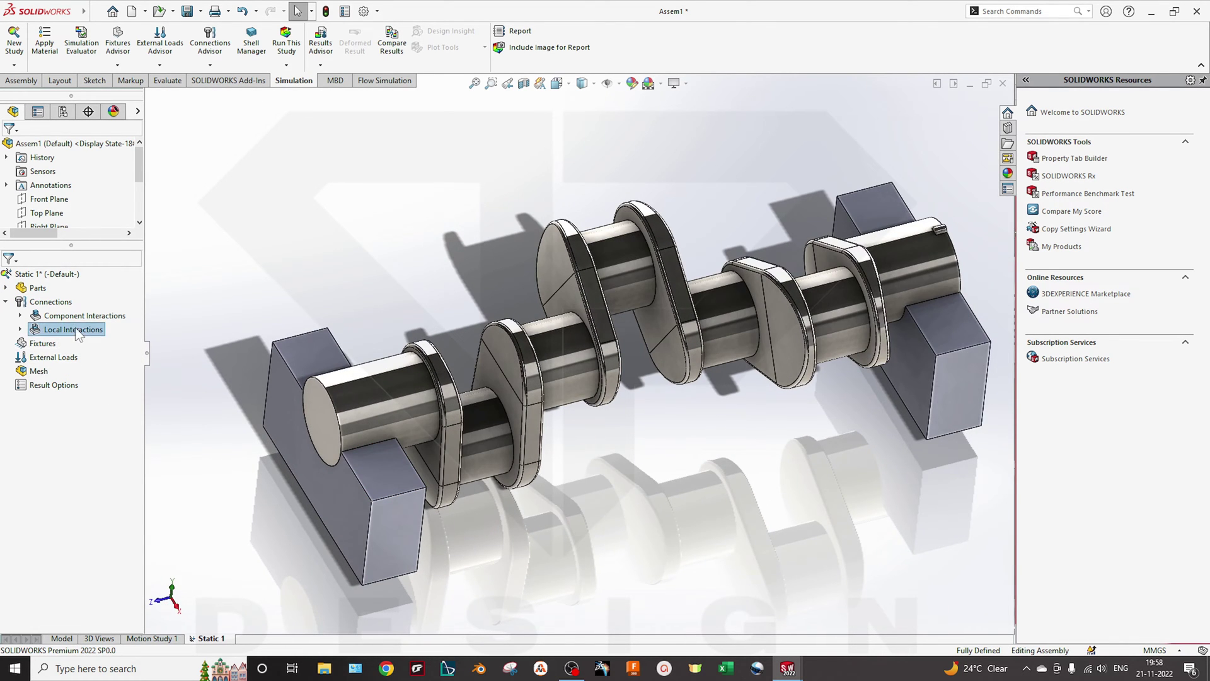
click(21, 330)
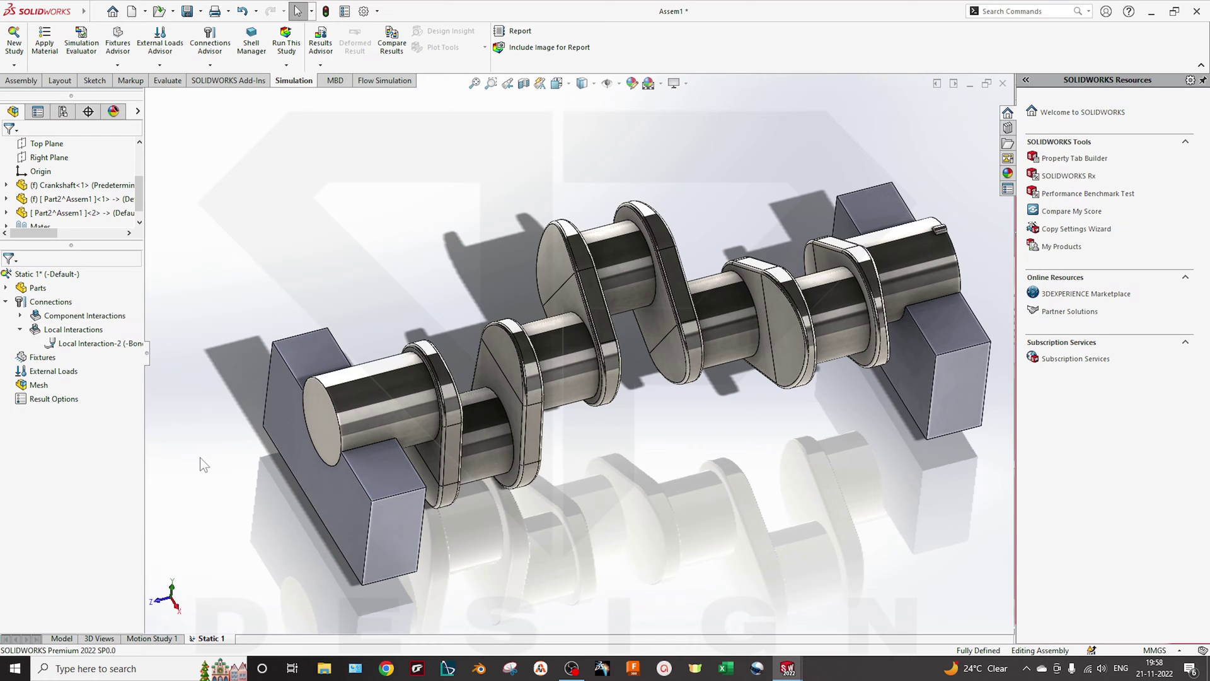
- Apply a Fixed Geometry fixture to the bottom faces of both support blocks
middle_drag(199, 456, 403, 441)
right_click(43, 357)
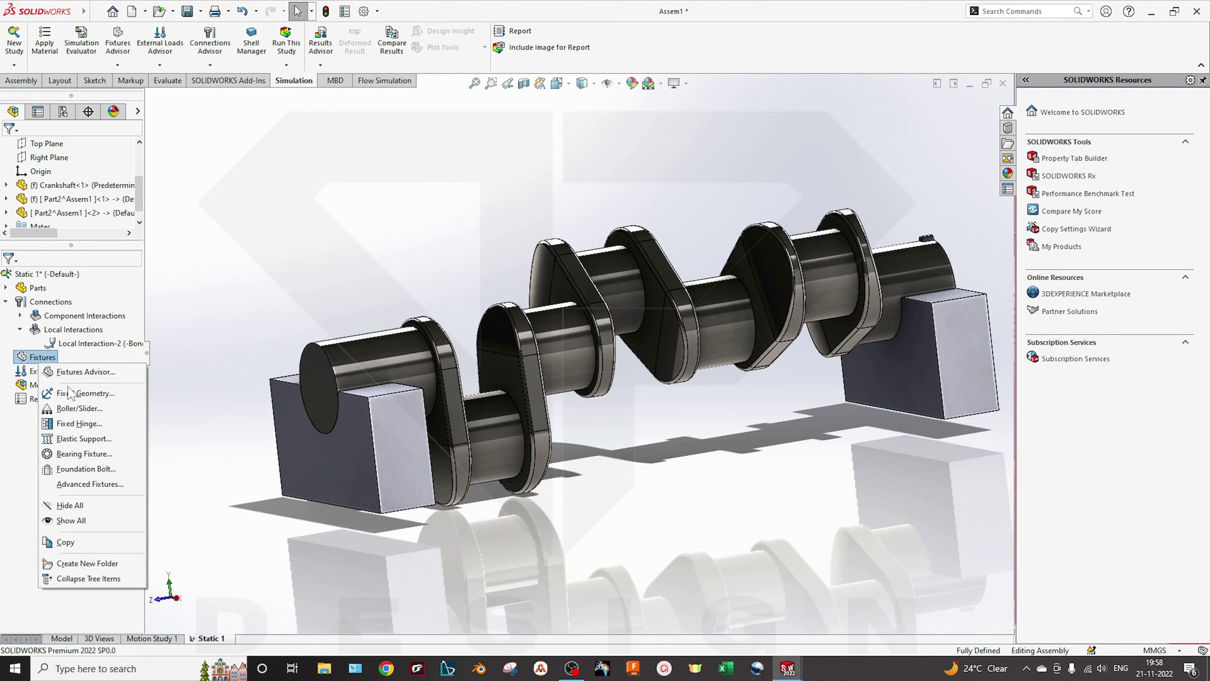
click(86, 396)
middle_drag(487, 569, 512, 412)
click(417, 362)
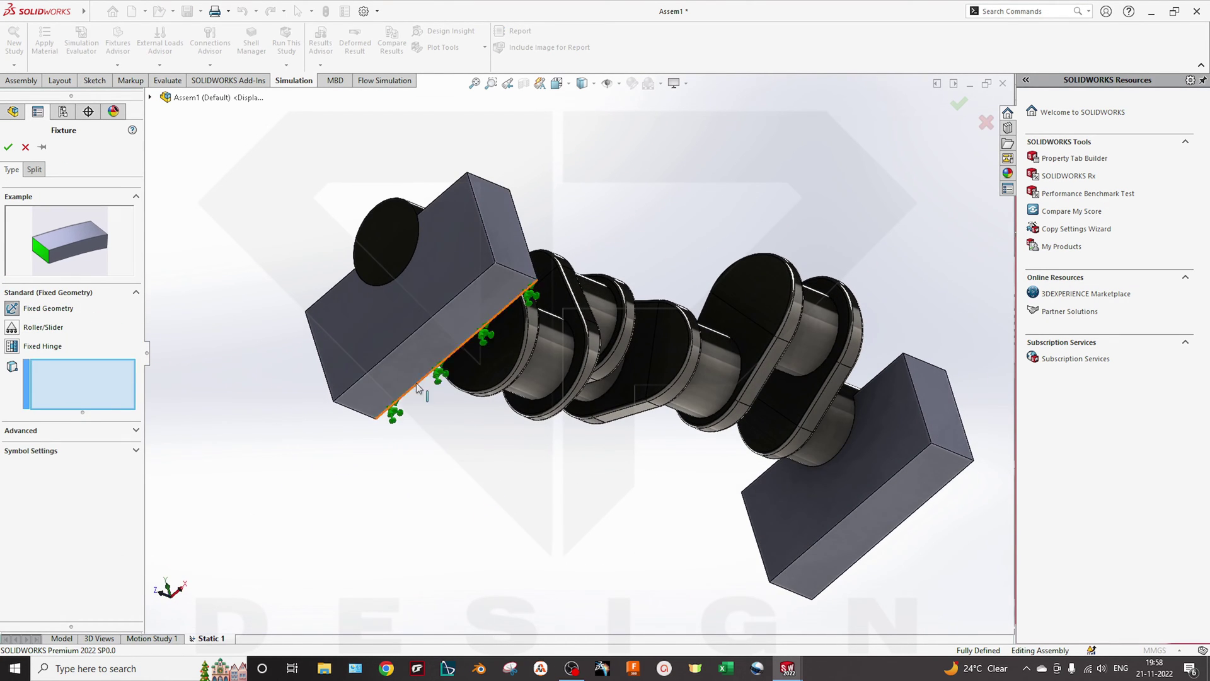
click(860, 539)
middle_drag(861, 539, 454, 530)
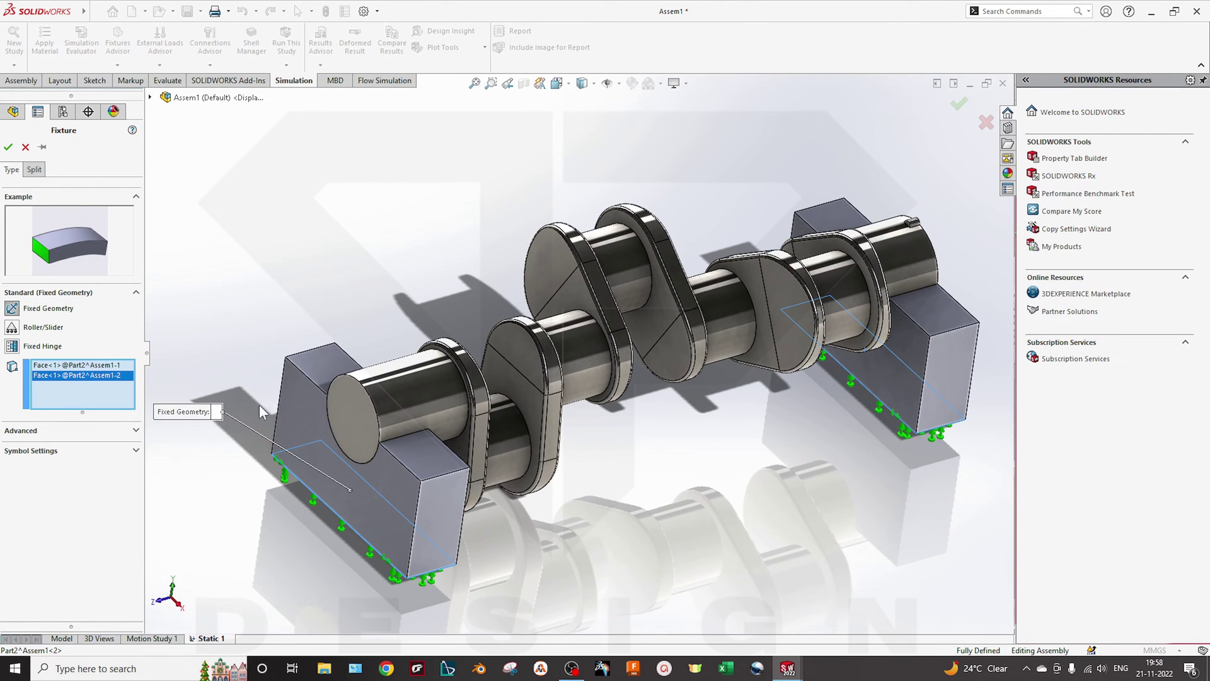
click(8, 147)
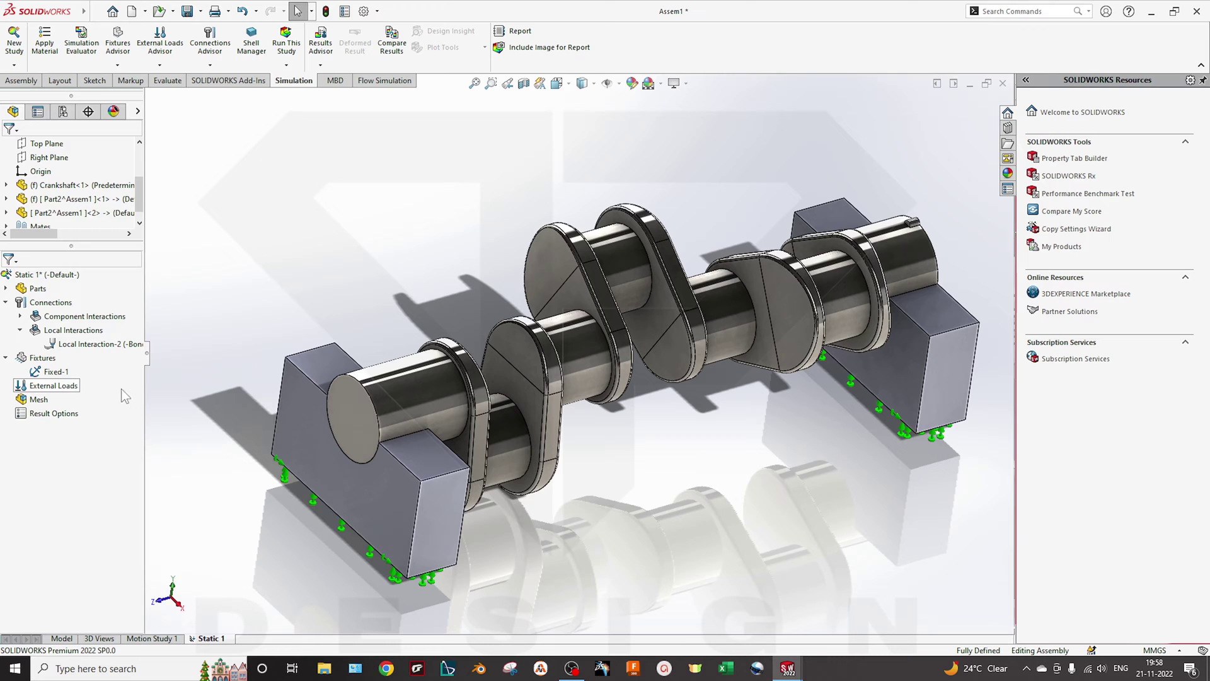
- Start an external force load and select the cylindrical faces of the crankshaft's three crankpins
right_click(52, 392)
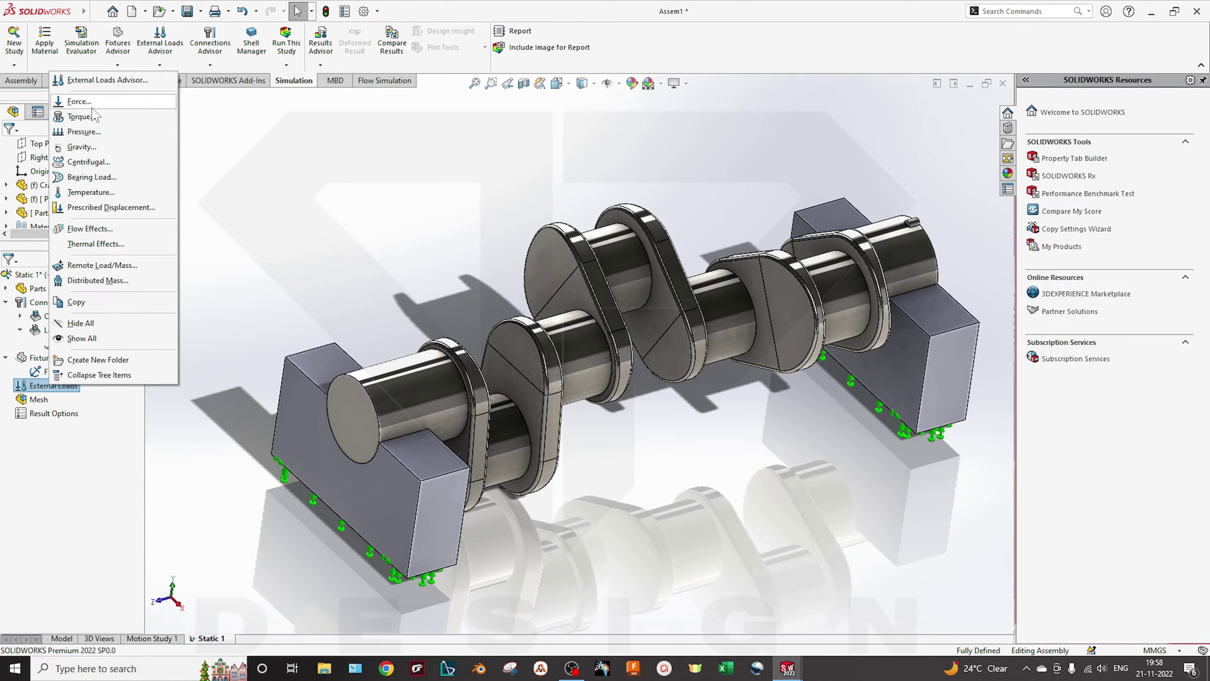
click(63, 99)
click(336, 459)
middle_drag(336, 459, 475, 426)
click(475, 426)
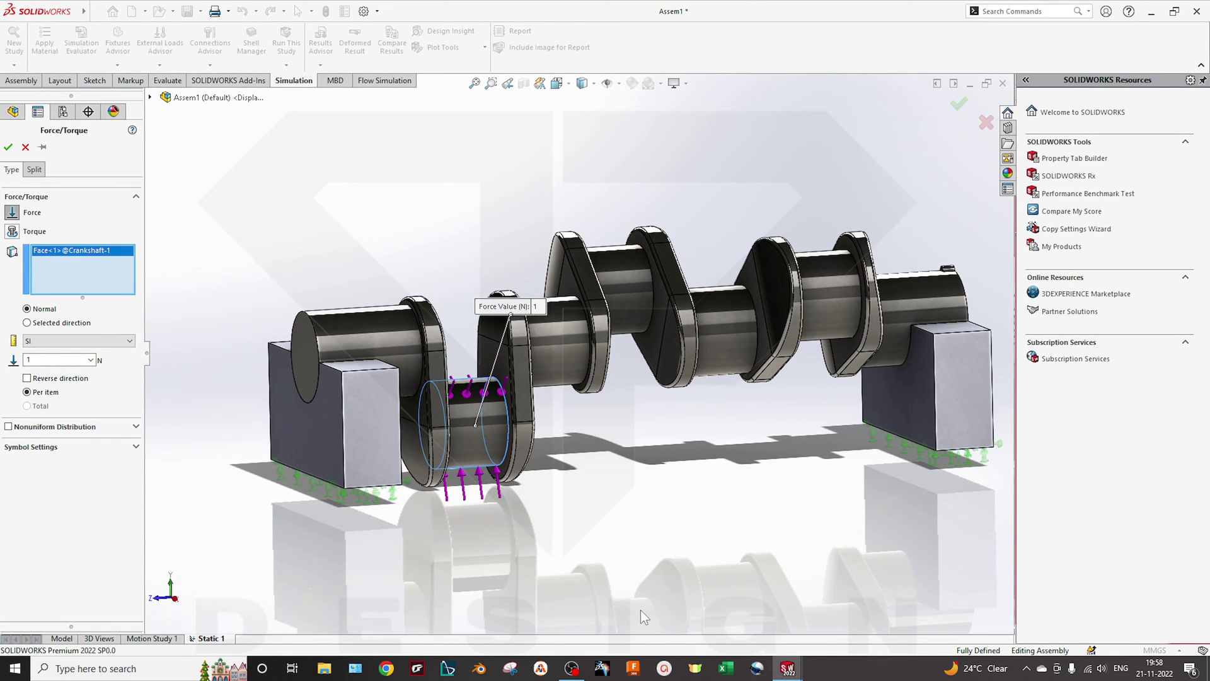
click(622, 332)
middle_drag(724, 497, 813, 571)
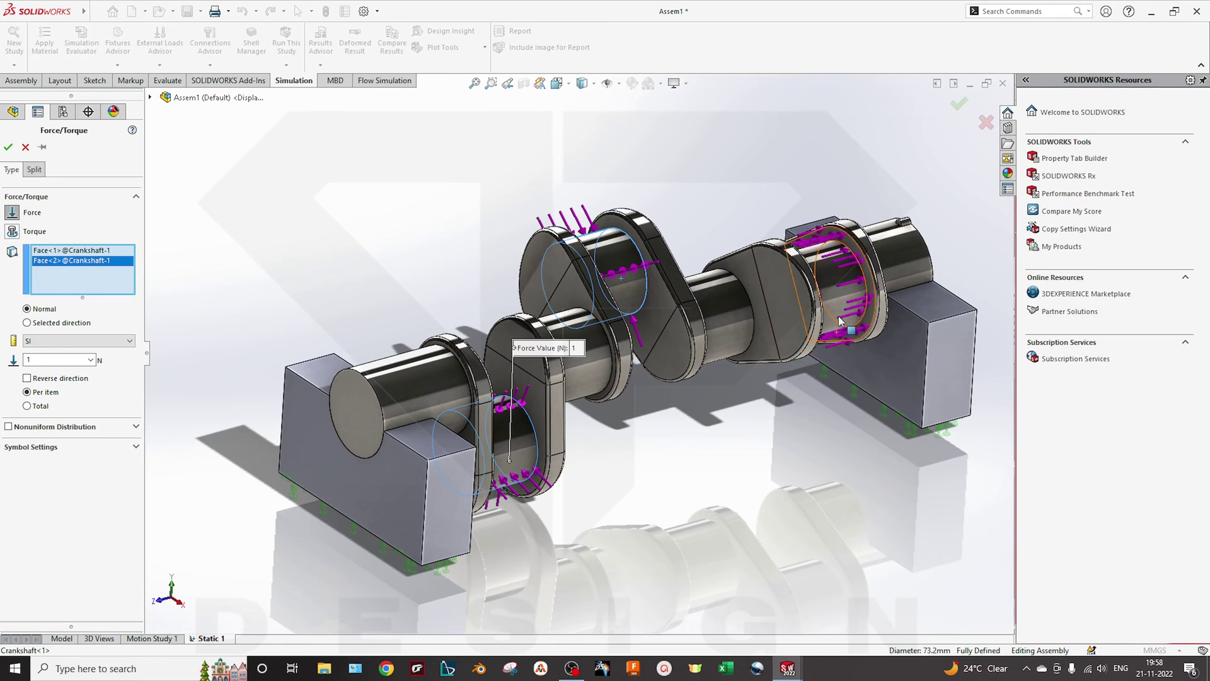
click(838, 293)
scroll(602, 494, up, 2)
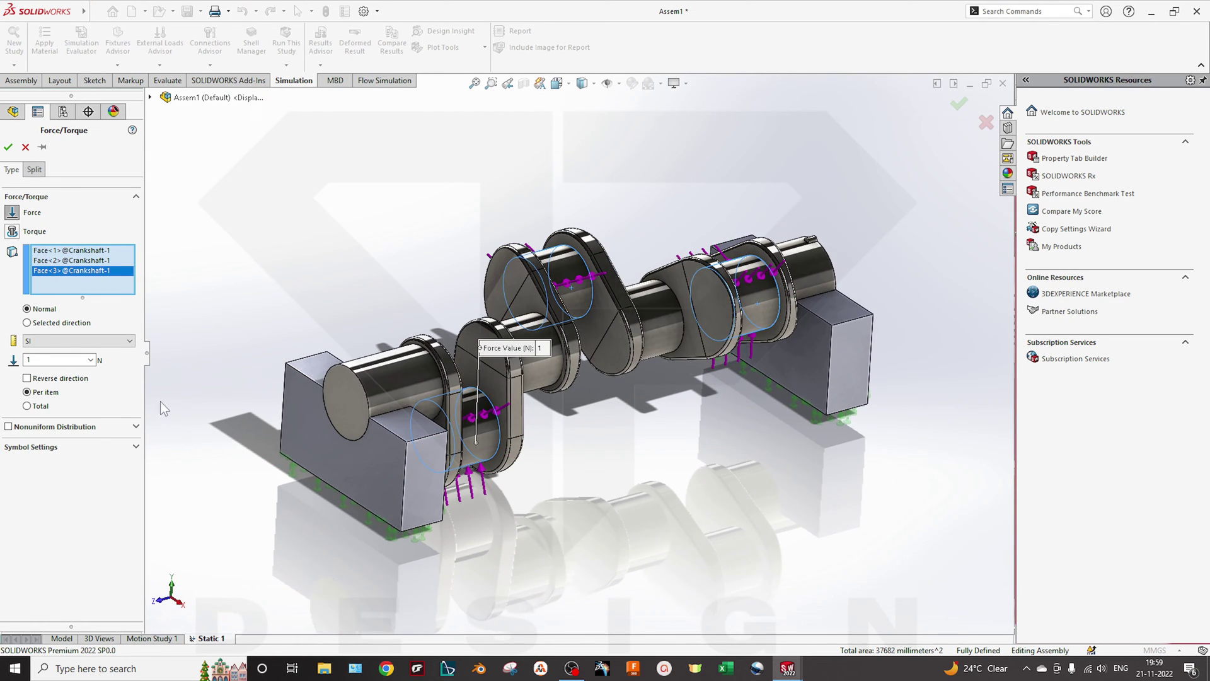
- Direct the force along the front support block's vertical edge and apply 5000 N per item to the selected crankpins
click(46, 324)
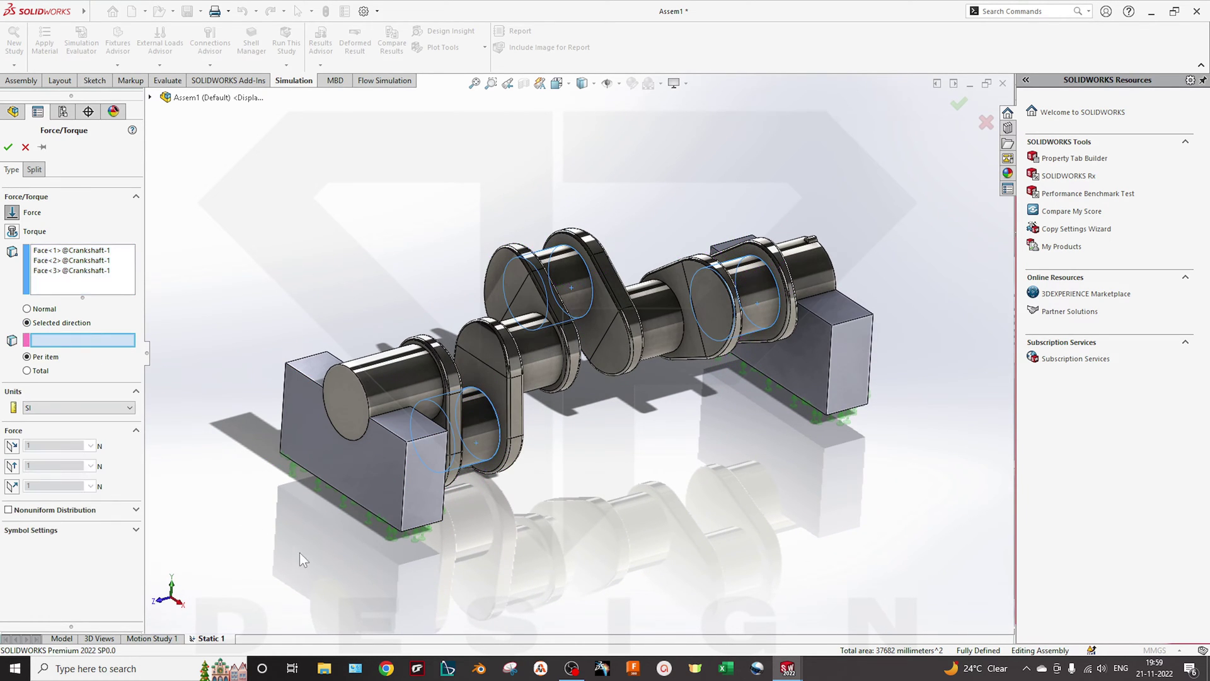
click(404, 488)
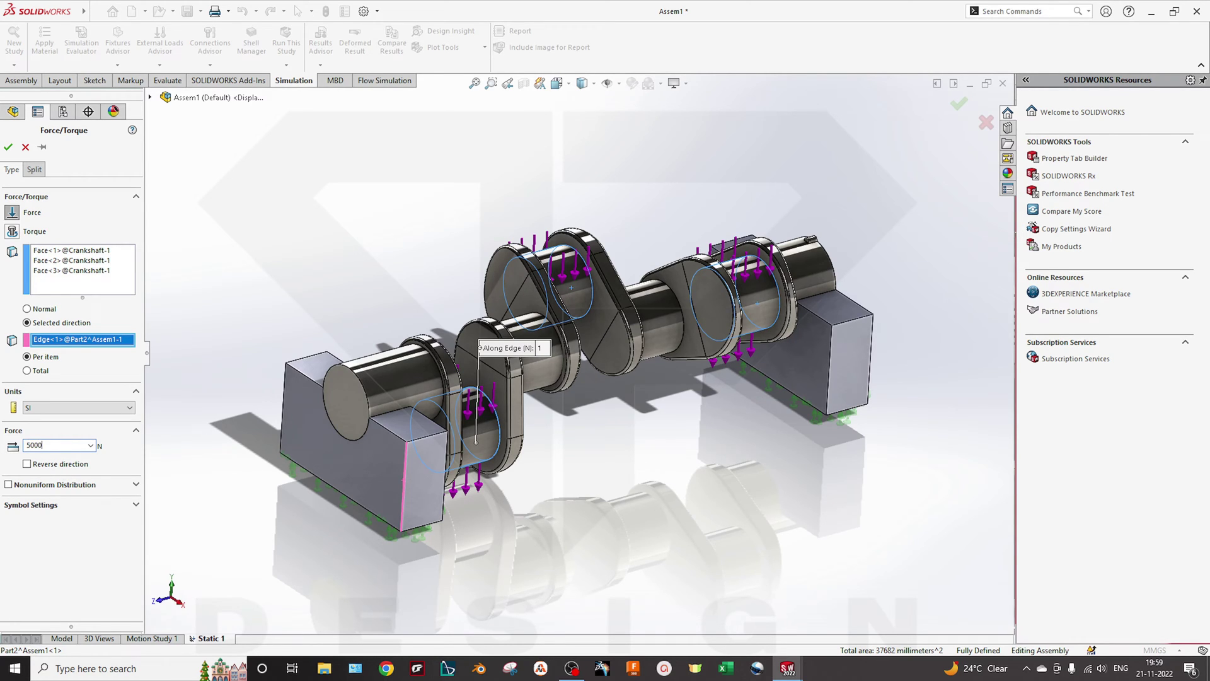
click(8, 147)
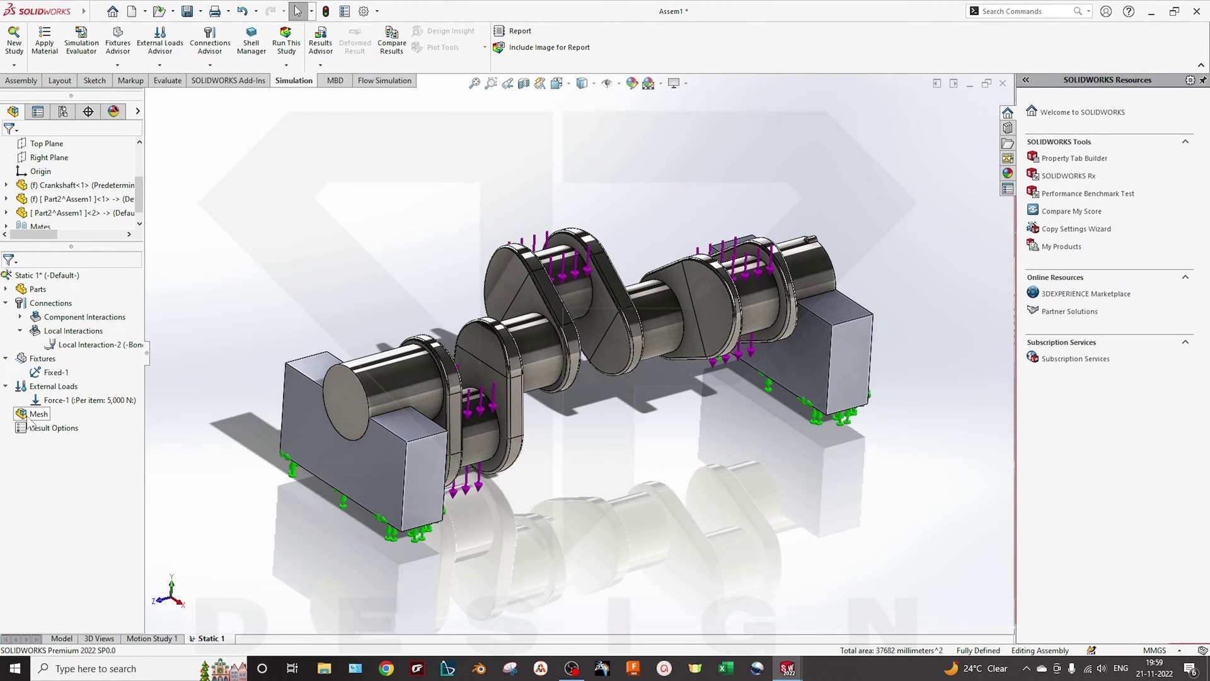
right_click(29, 419)
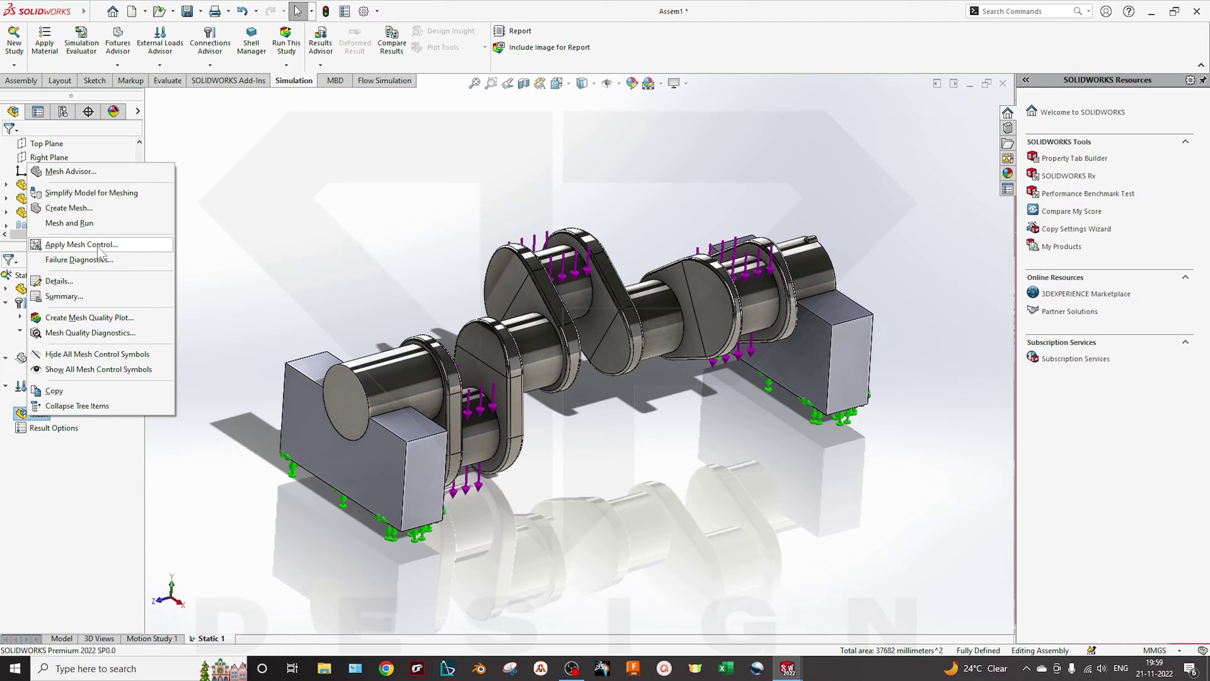
click(73, 244)
middle_drag(328, 571, 383, 503)
scroll(415, 423, down, 3)
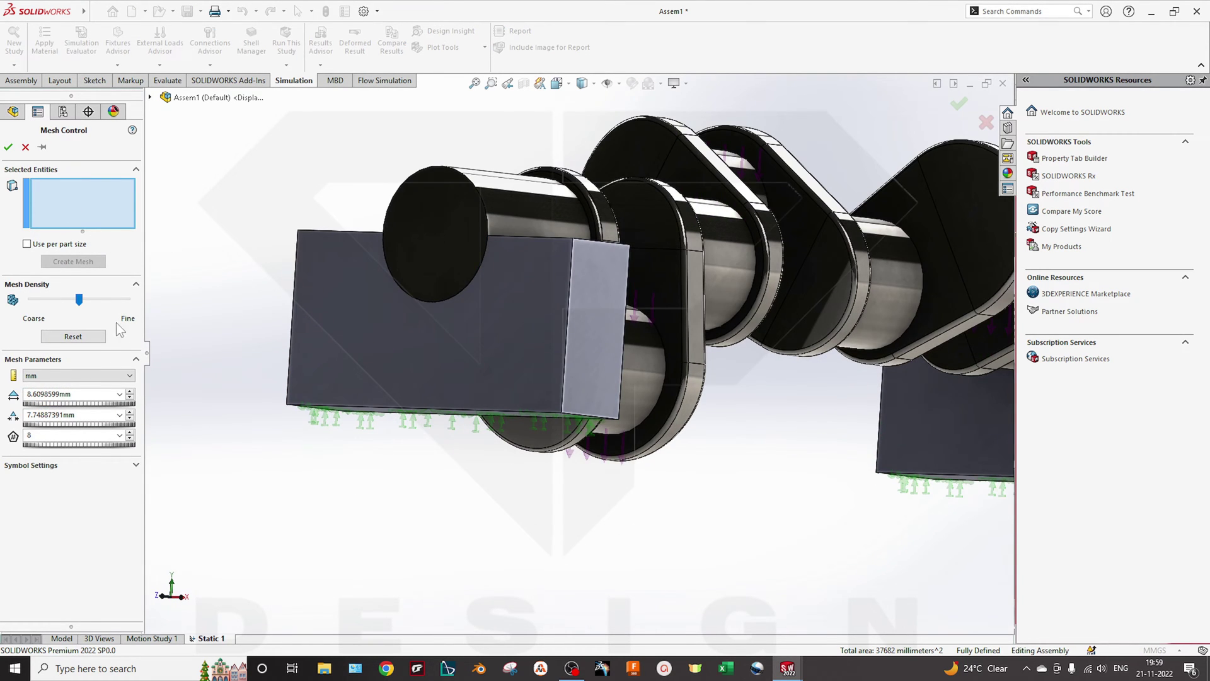
scroll(503, 334, up, 3)
scroll(546, 326, down, 2)
middle_drag(558, 325, 564, 399)
scroll(564, 397, up, 3)
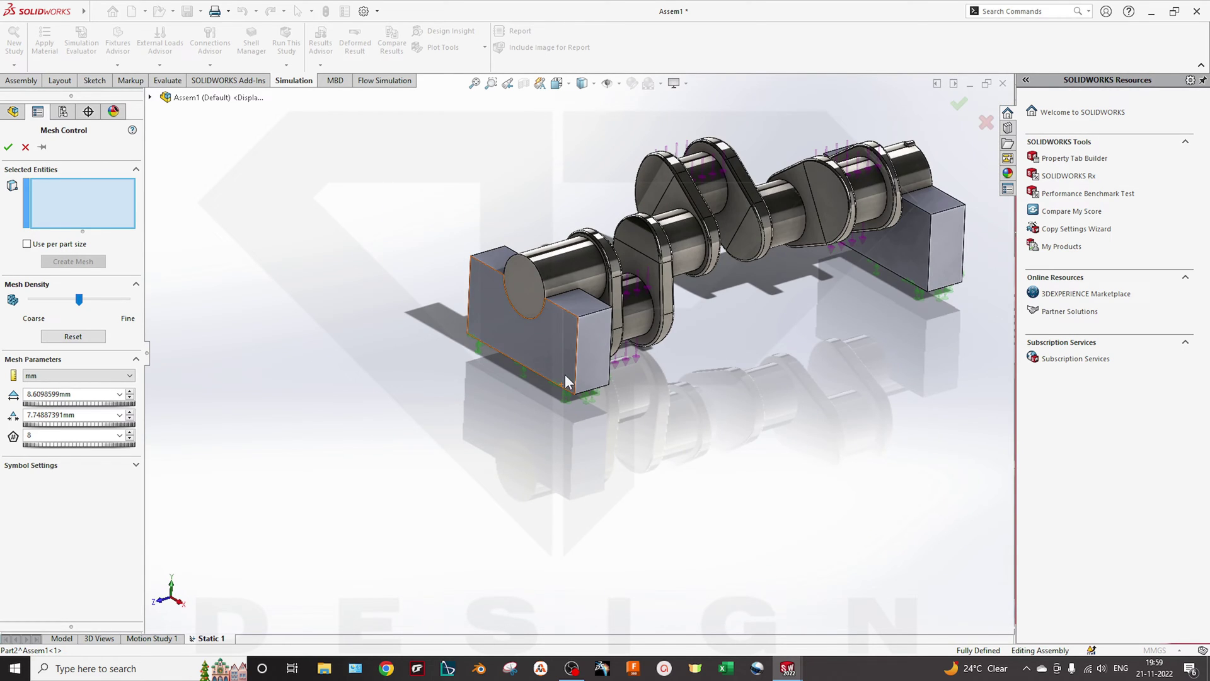
scroll(750, 211, down, 1)
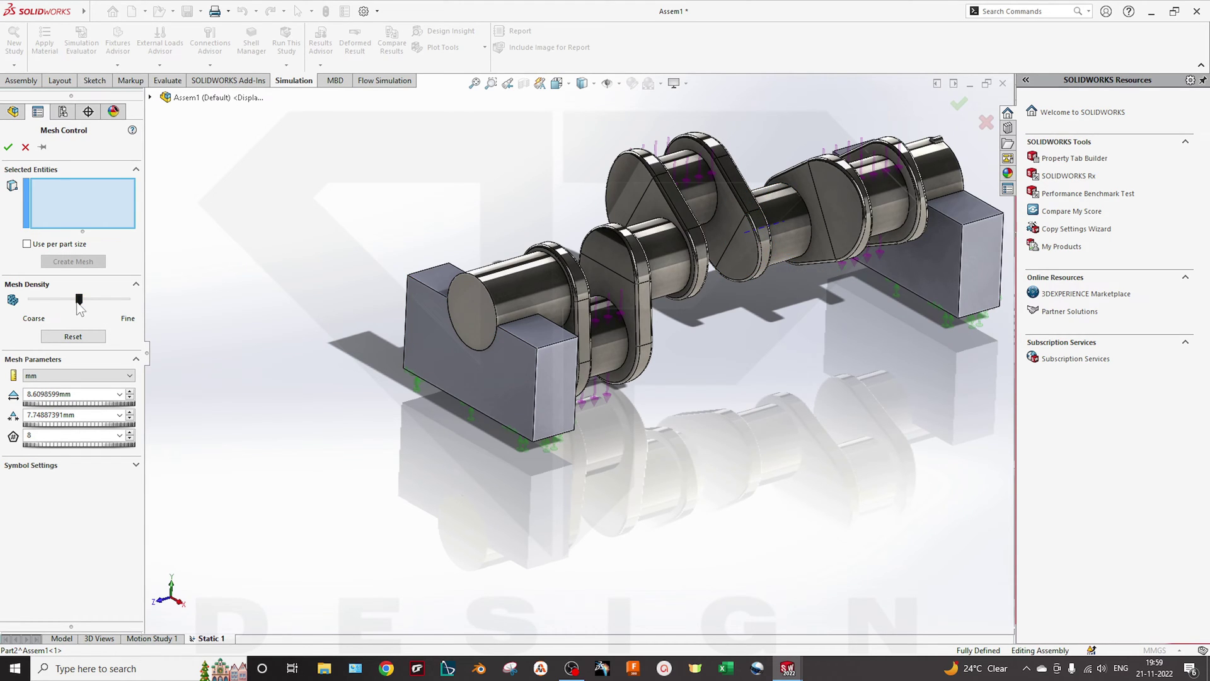
drag(77, 302, 145, 308)
click(43, 466)
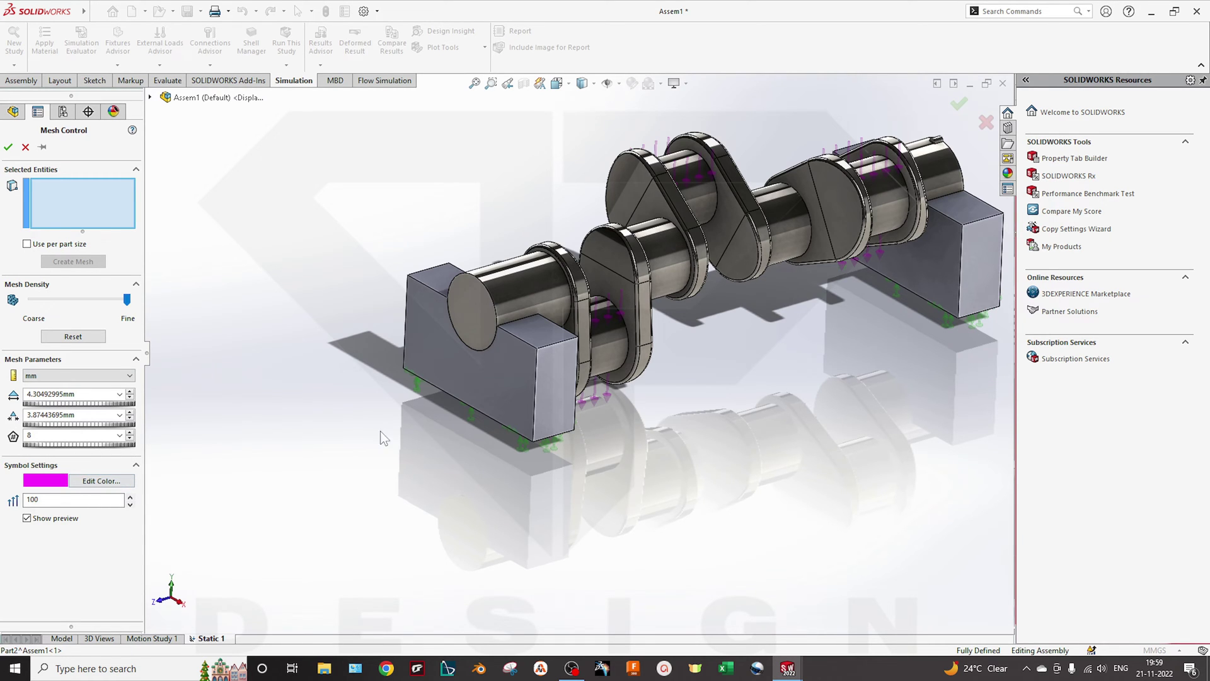
scroll(549, 305, up, 2)
scroll(788, 183, down, 3)
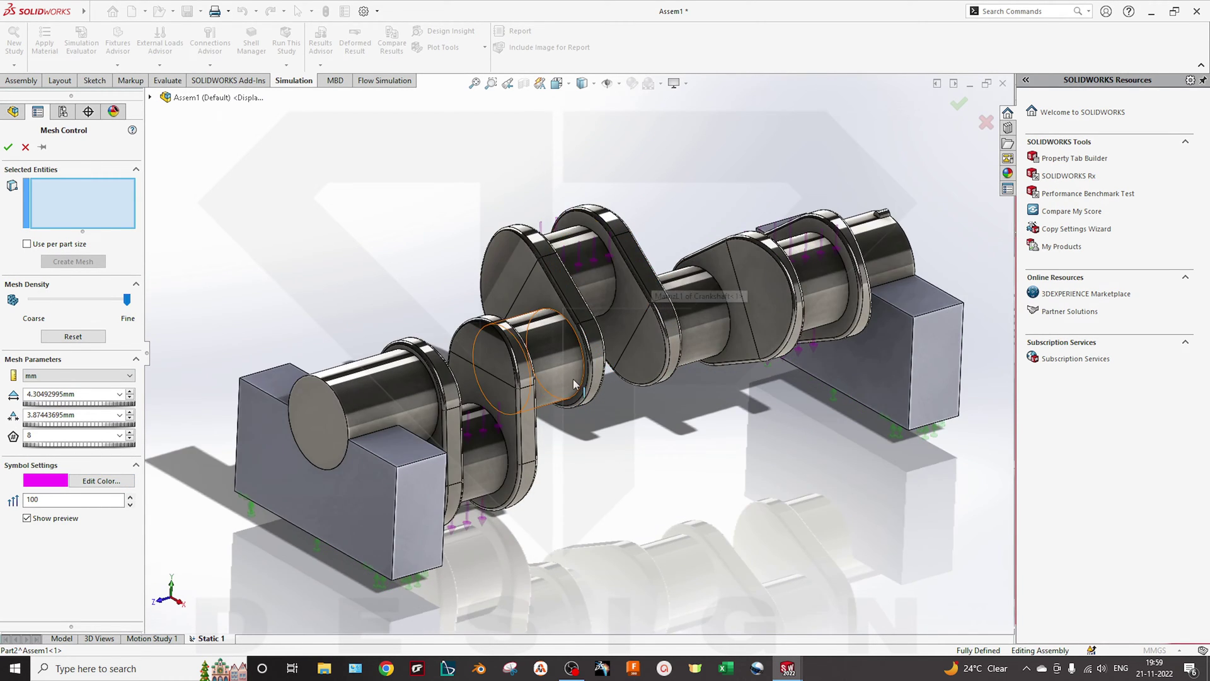
scroll(502, 464, up, 2)
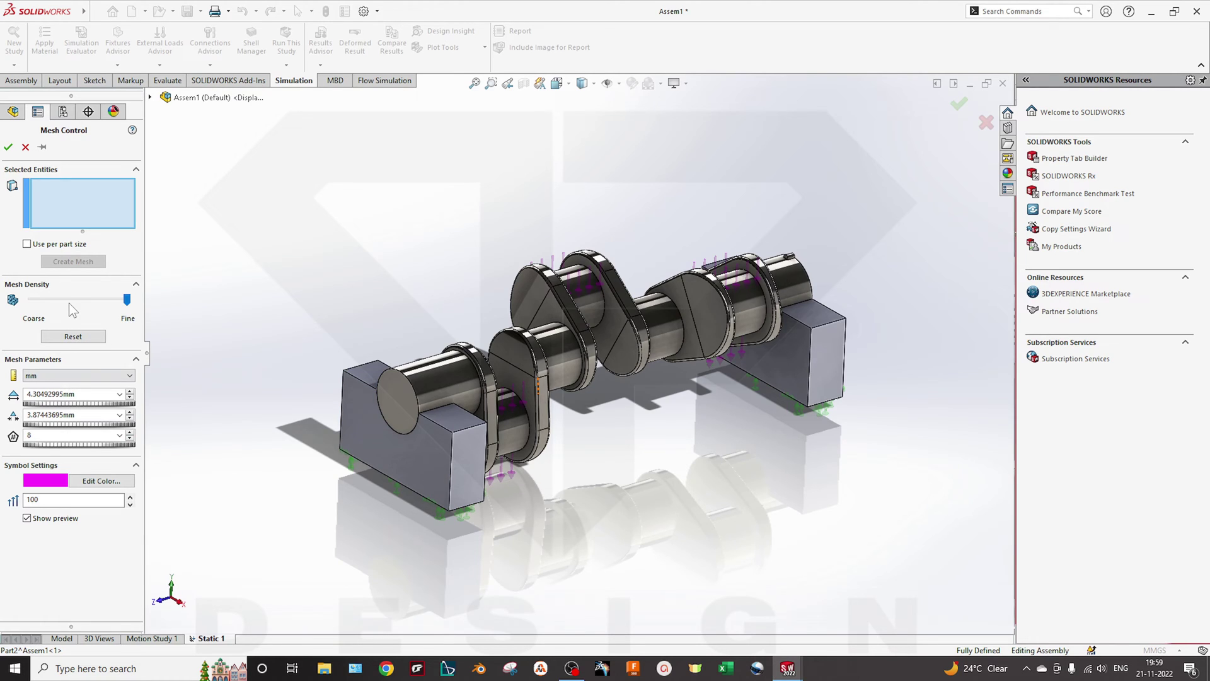
mouse_move(66, 300)
mouse_down()
mouse_move(35, 300)
mouse_move(57, 300)
mouse_up()
click(25, 147)
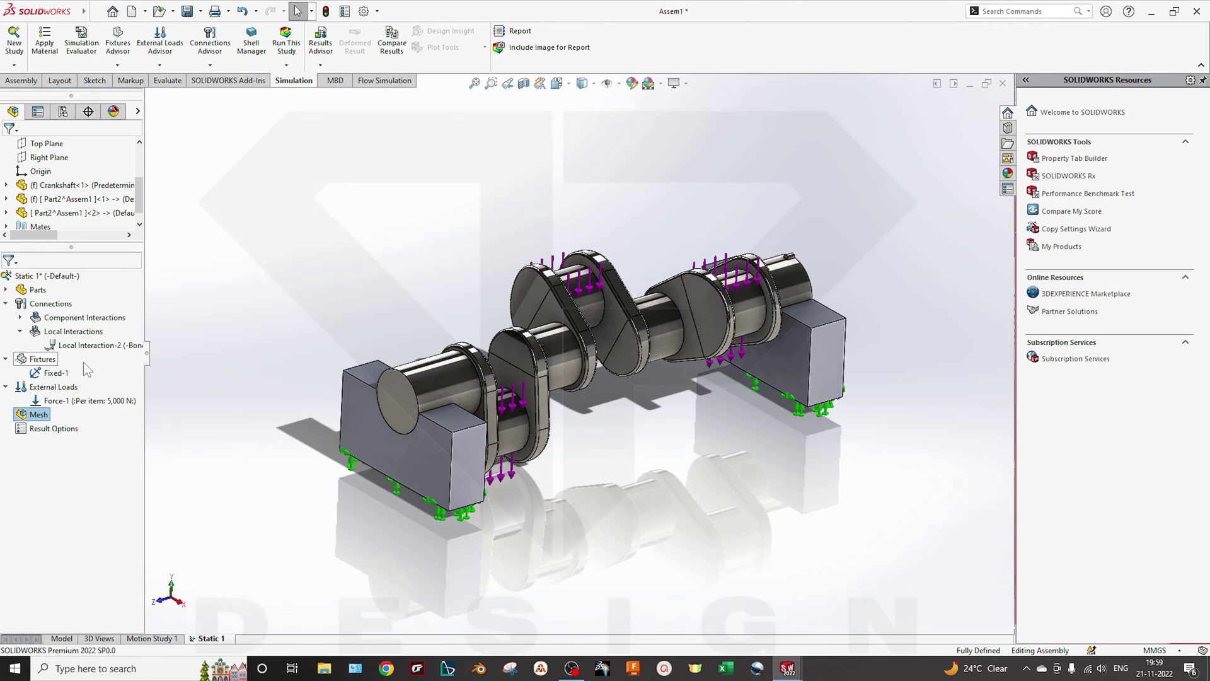
- Create a coarser blended curvature-based mesh with element sizes of about 56.82 mm maximum and 3.21 mm minimum, keeping all parts at high quality
right_click(38, 414)
click(76, 218)
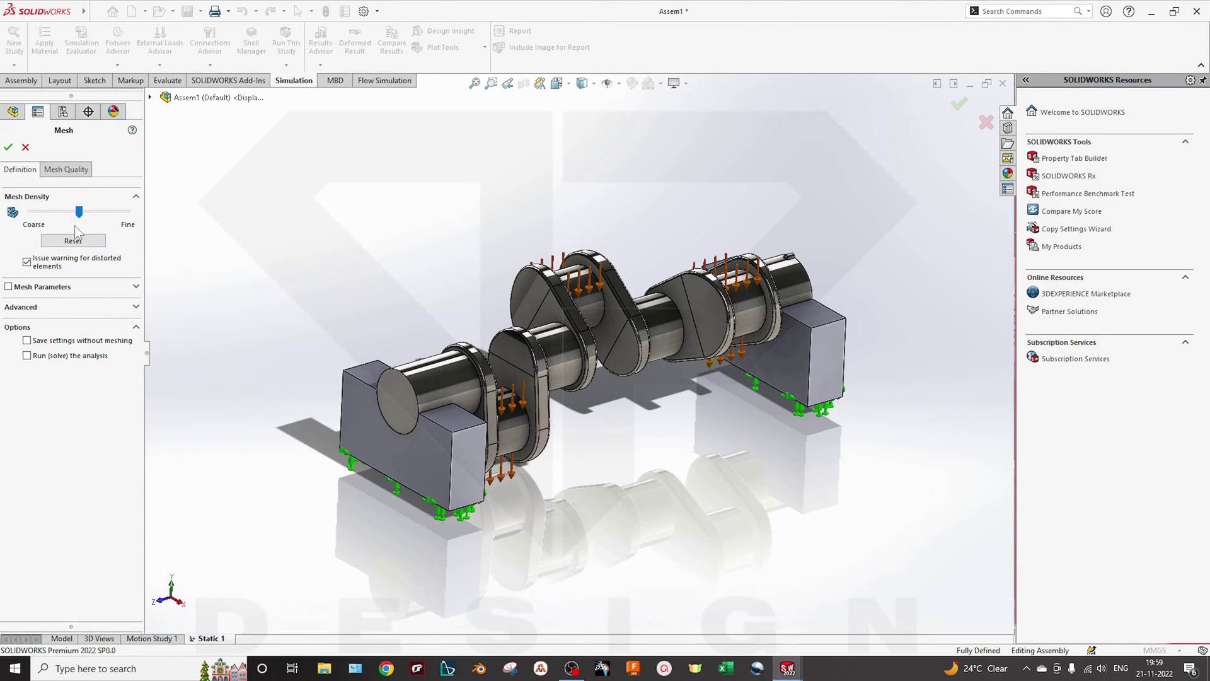
drag(79, 212, 52, 218)
click(8, 286)
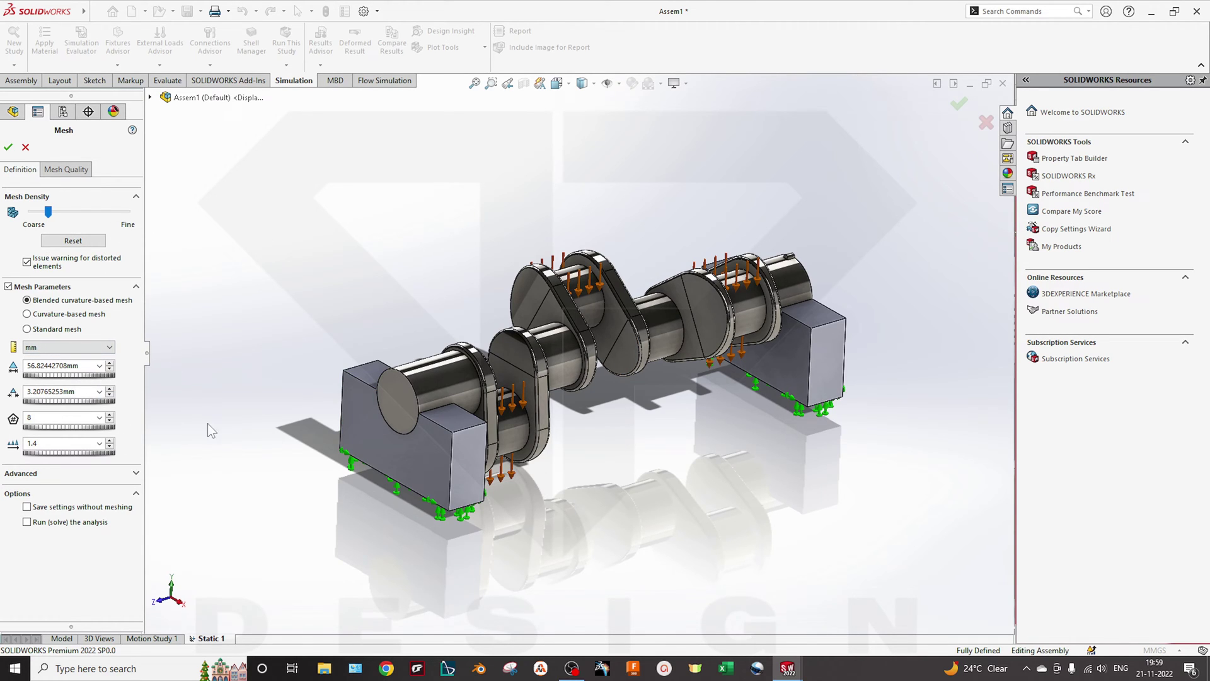
click(65, 170)
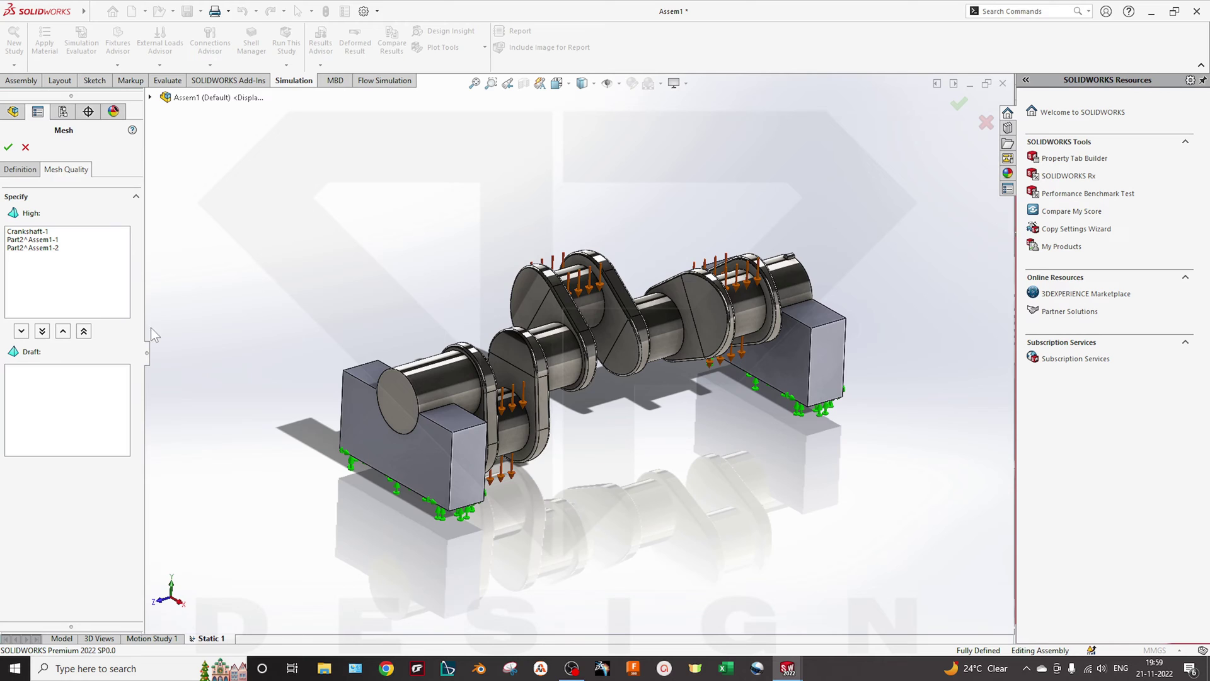
click(9, 147)
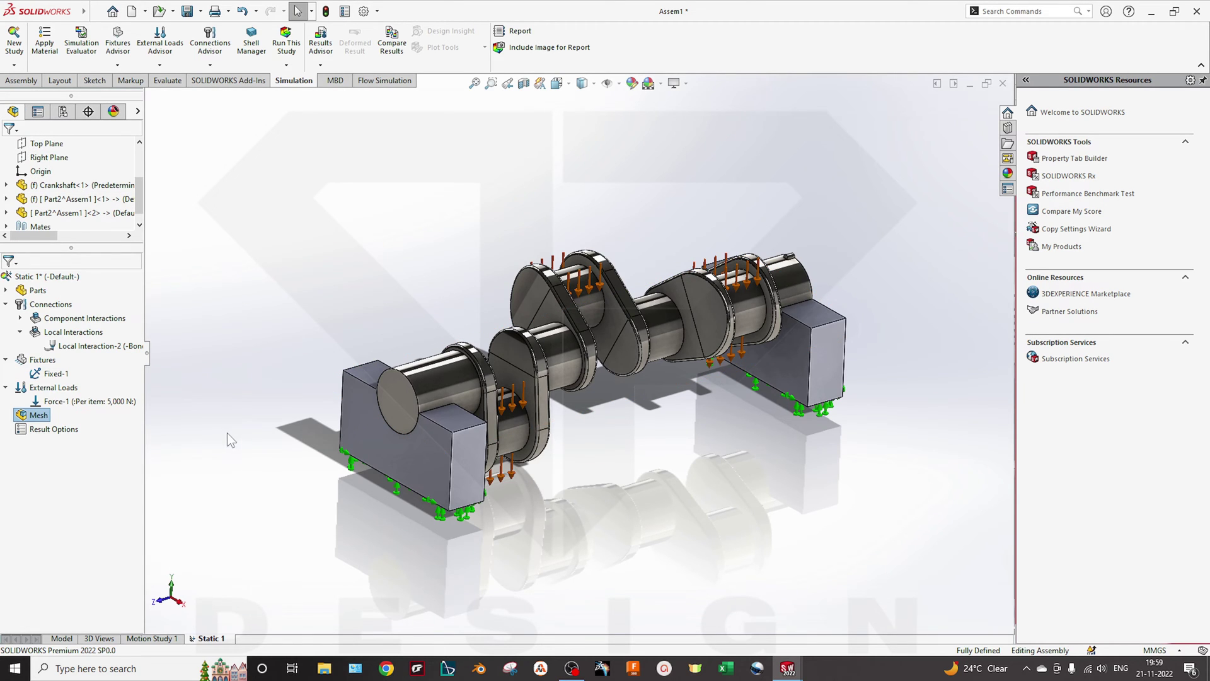
- Mesh the assembly with the mesh density set slightly toward the coarse side of the range's midpoint
right_click(41, 411)
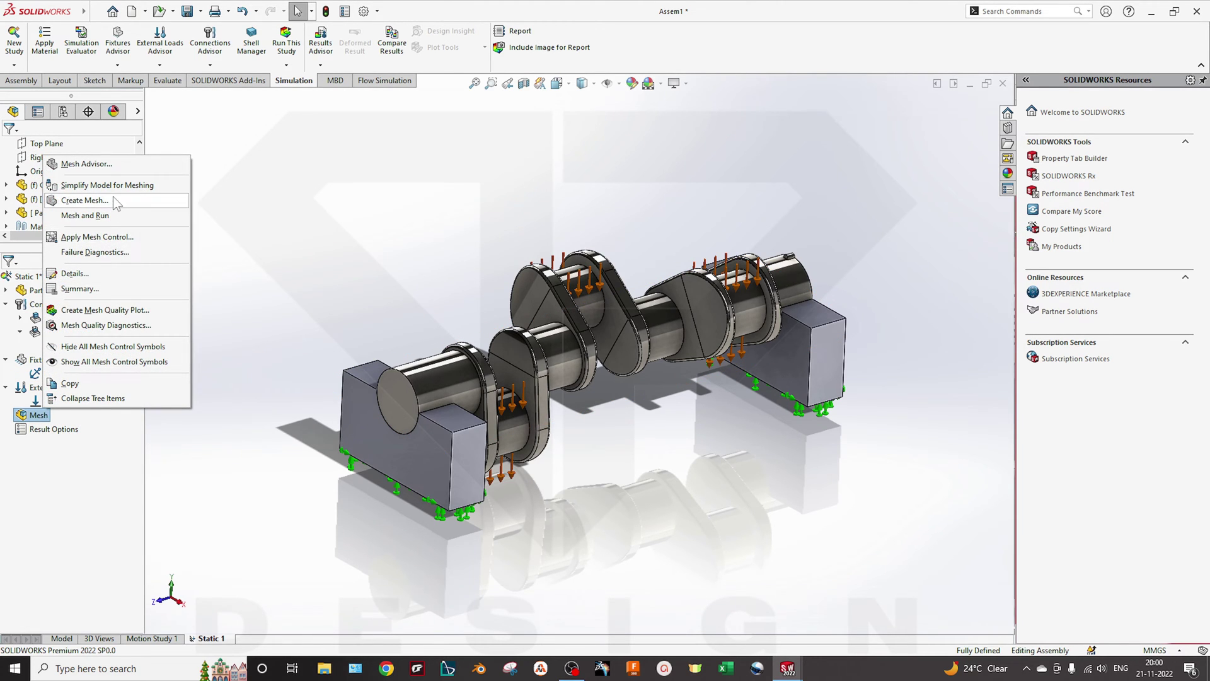
click(85, 200)
click(50, 216)
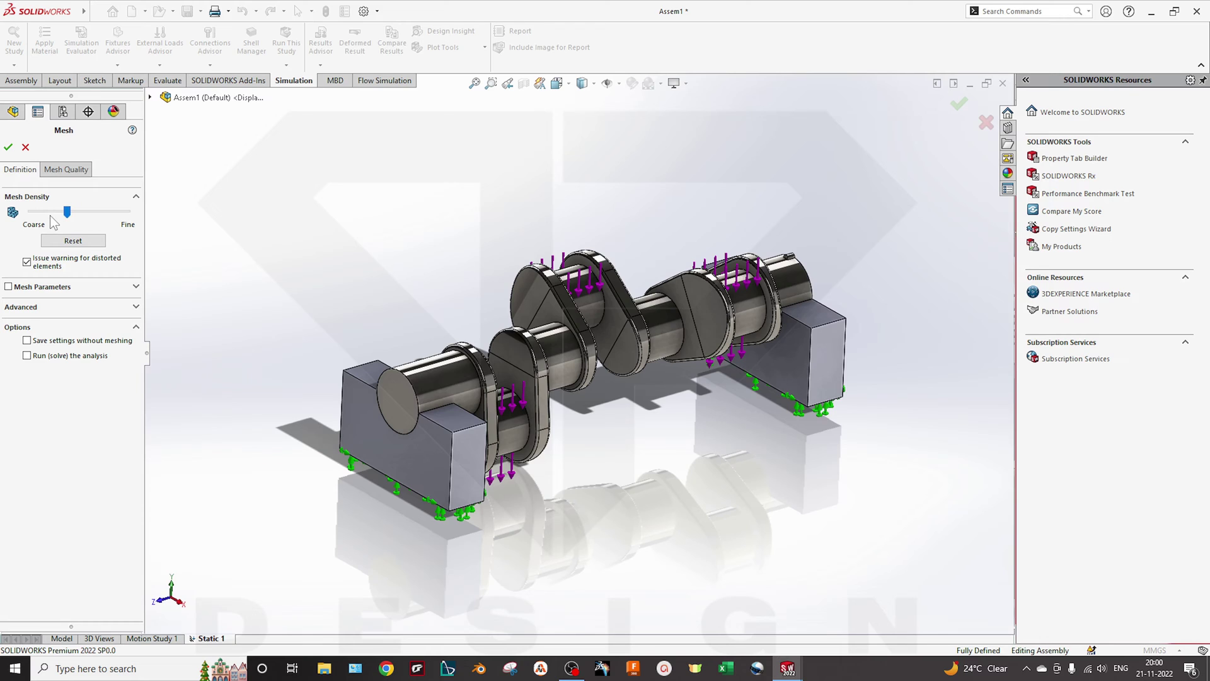
click(9, 147)
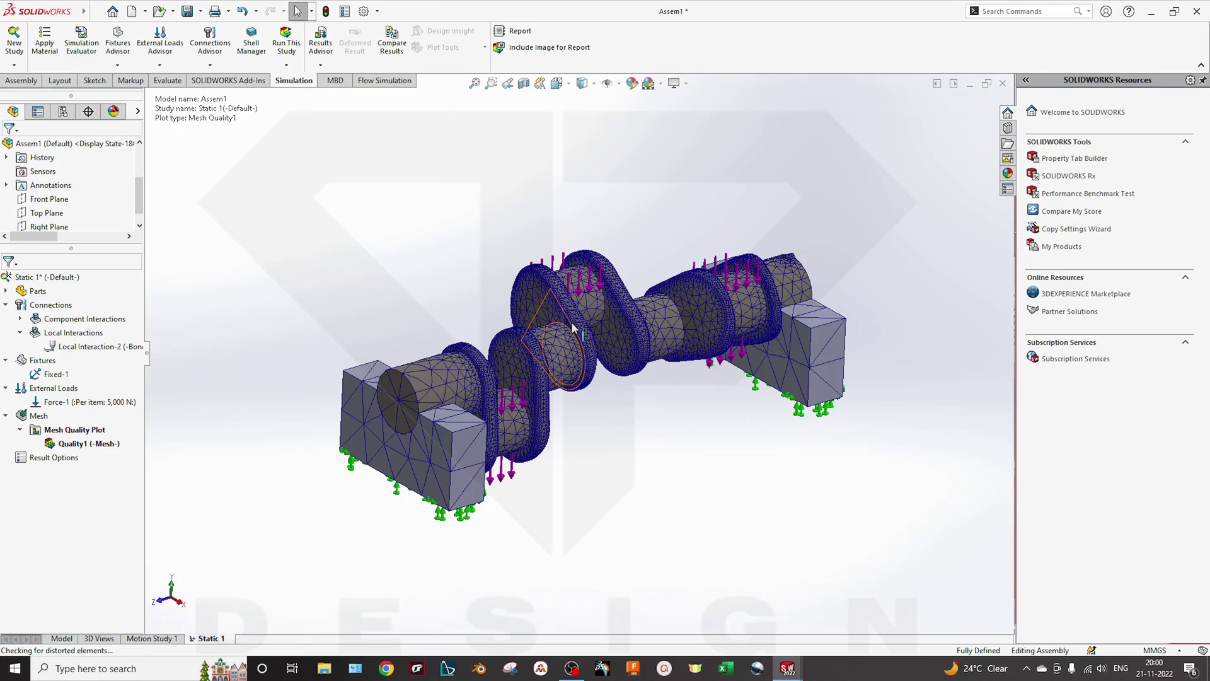
- Examine the generated mesh on the crankshaft and both support blocks from opposite sides
middle_drag(573, 327, 562, 401)
scroll(542, 342, down, 5)
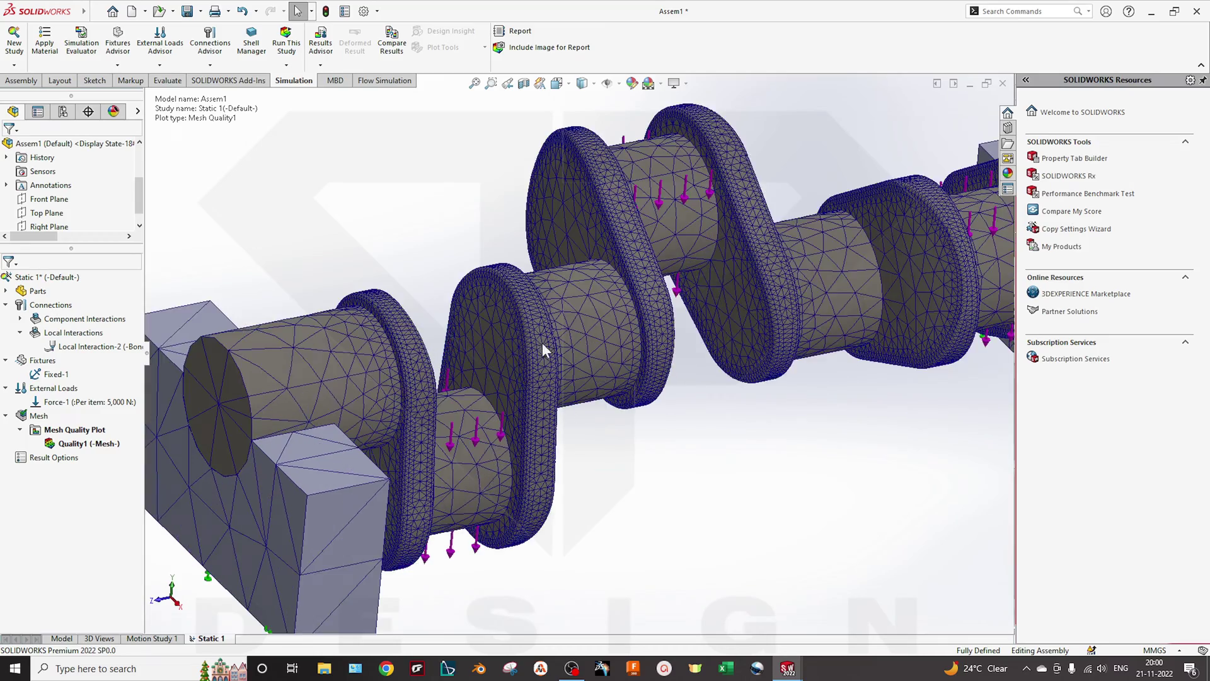
scroll(542, 342, down, 3)
scroll(560, 363, up, 10)
middle_drag(608, 372, 486, 416)
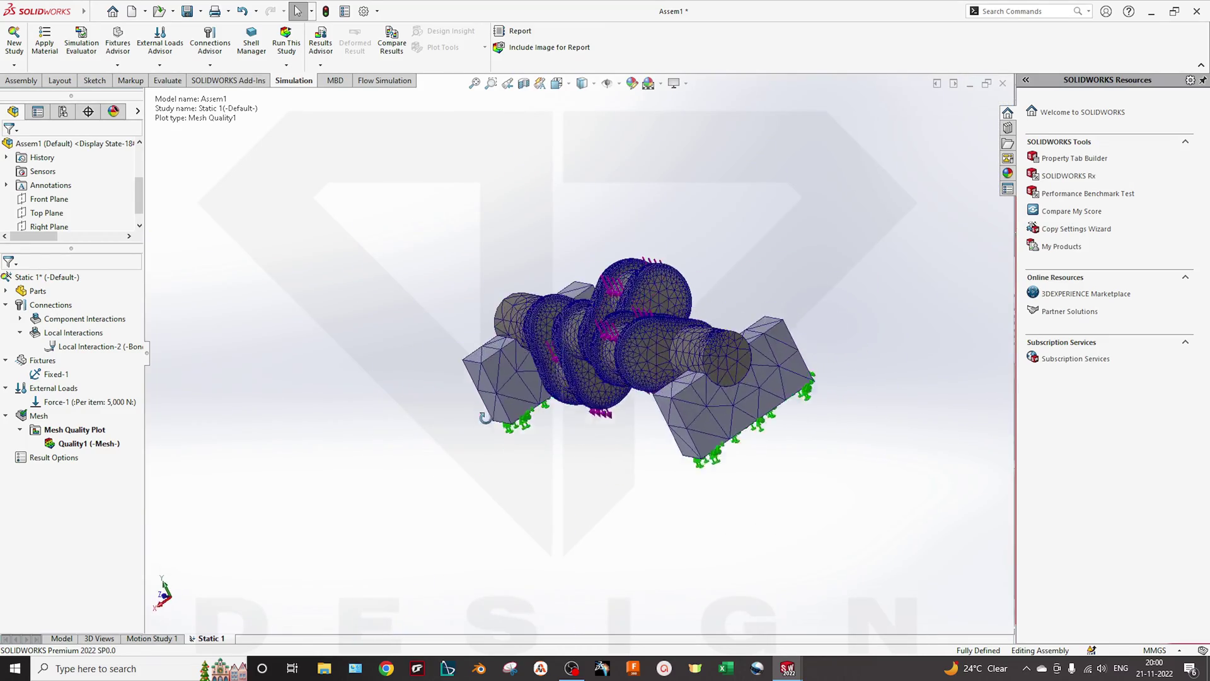
scroll(555, 348, down, 8)
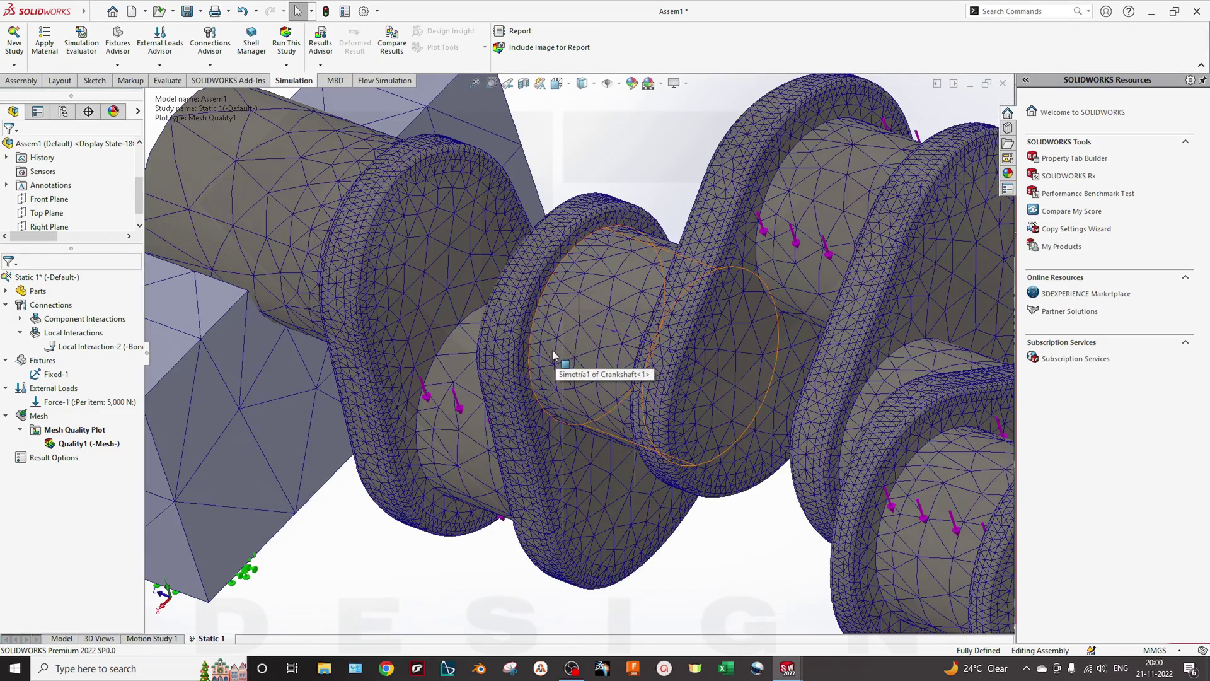
scroll(553, 351, up, 6)
middle_drag(553, 351, 719, 344)
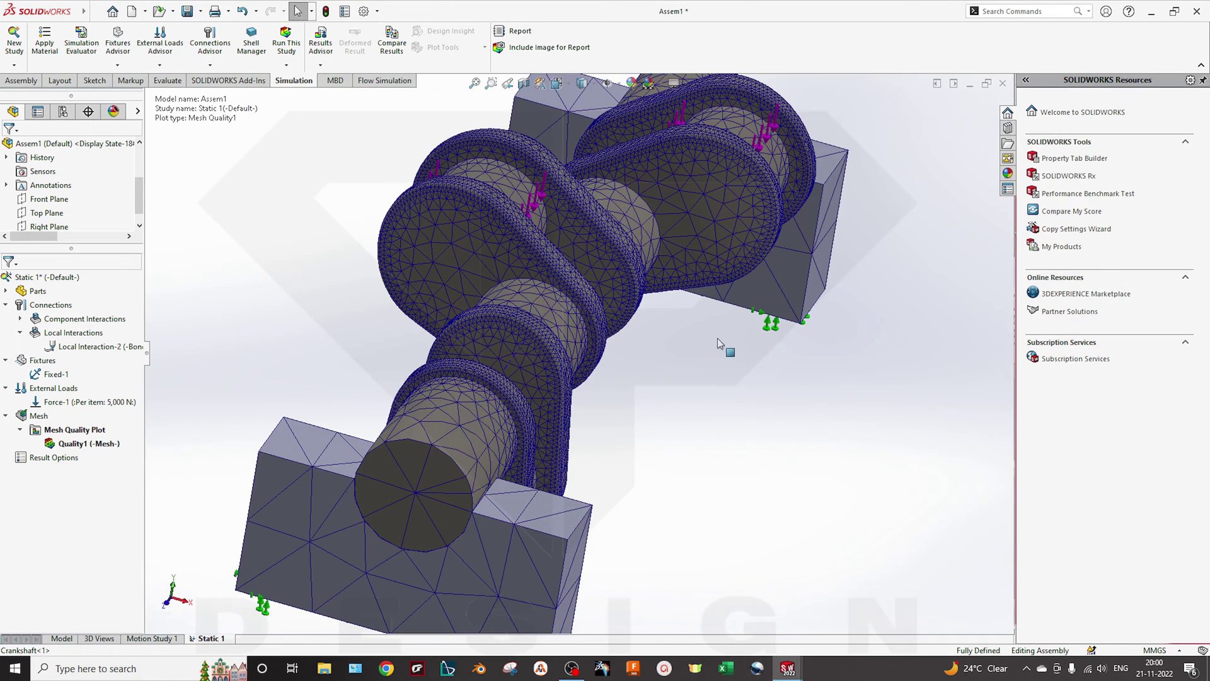
right_click(99, 443)
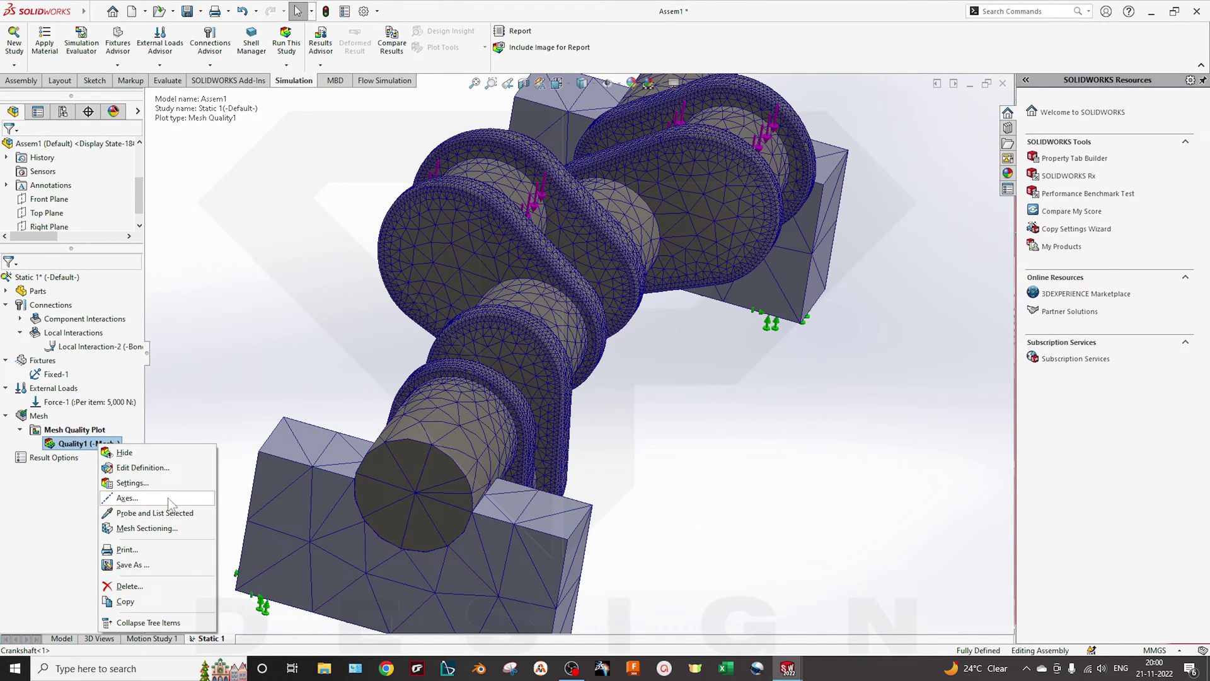
click(667, 510)
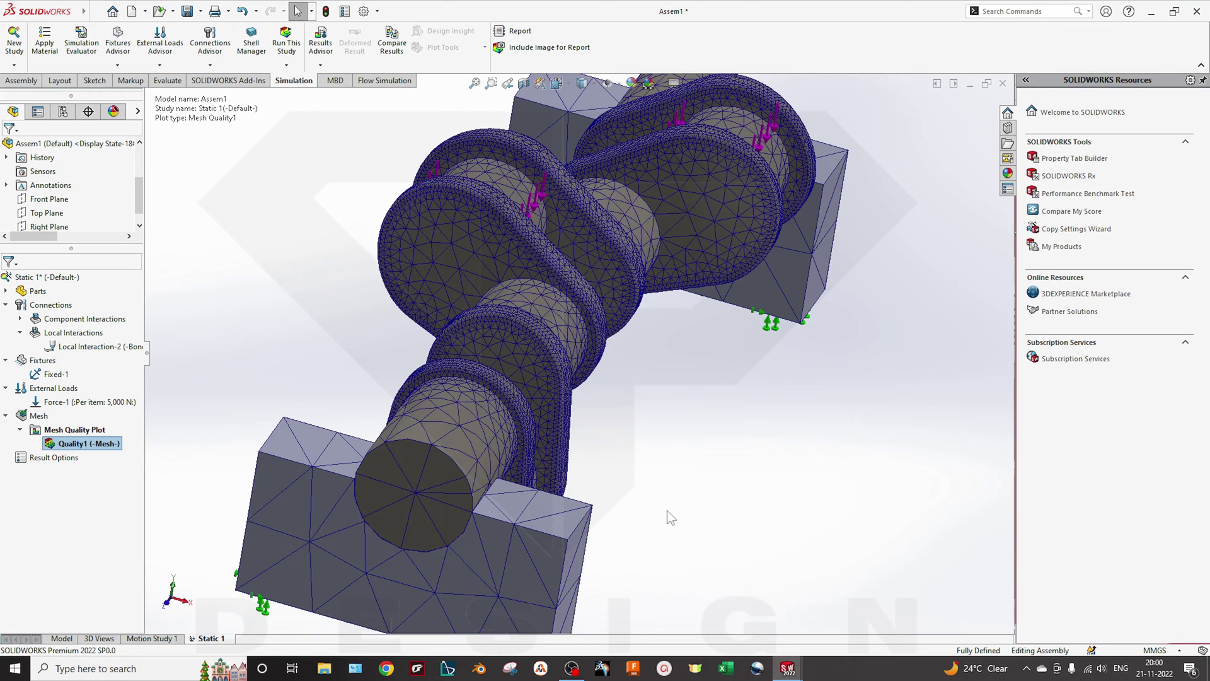
- Review the mesh details, including element sizes, total nodes, element count and aspect ratios
right_click(46, 419)
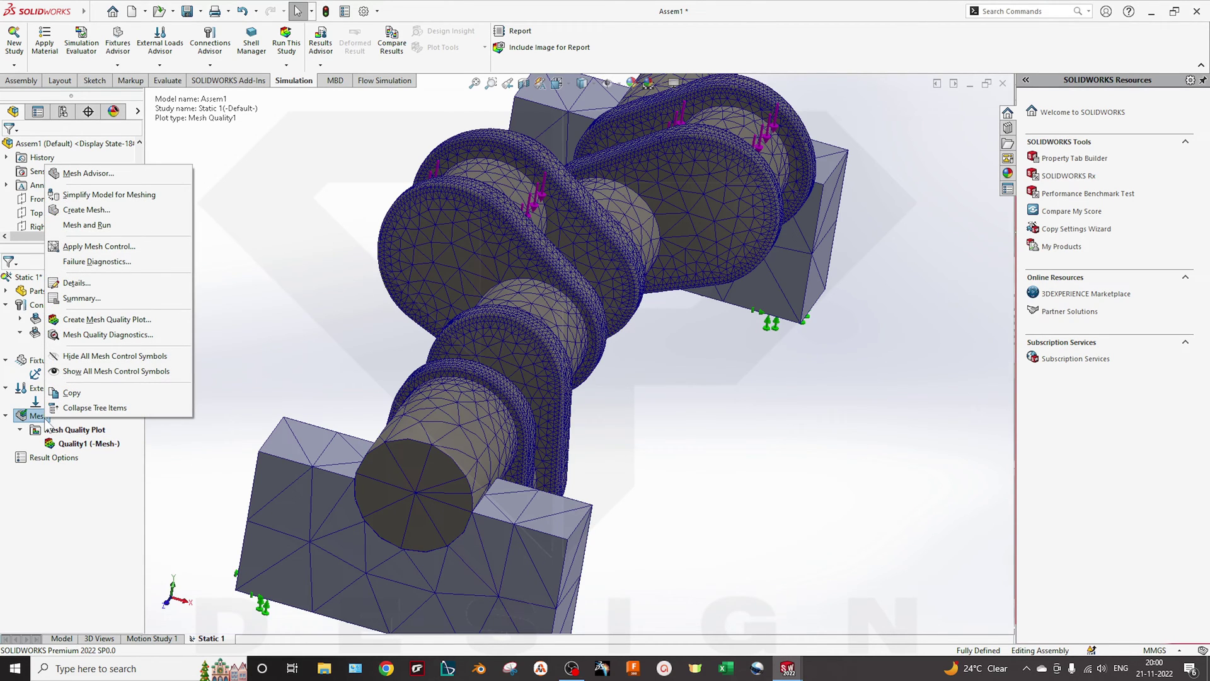
click(76, 282)
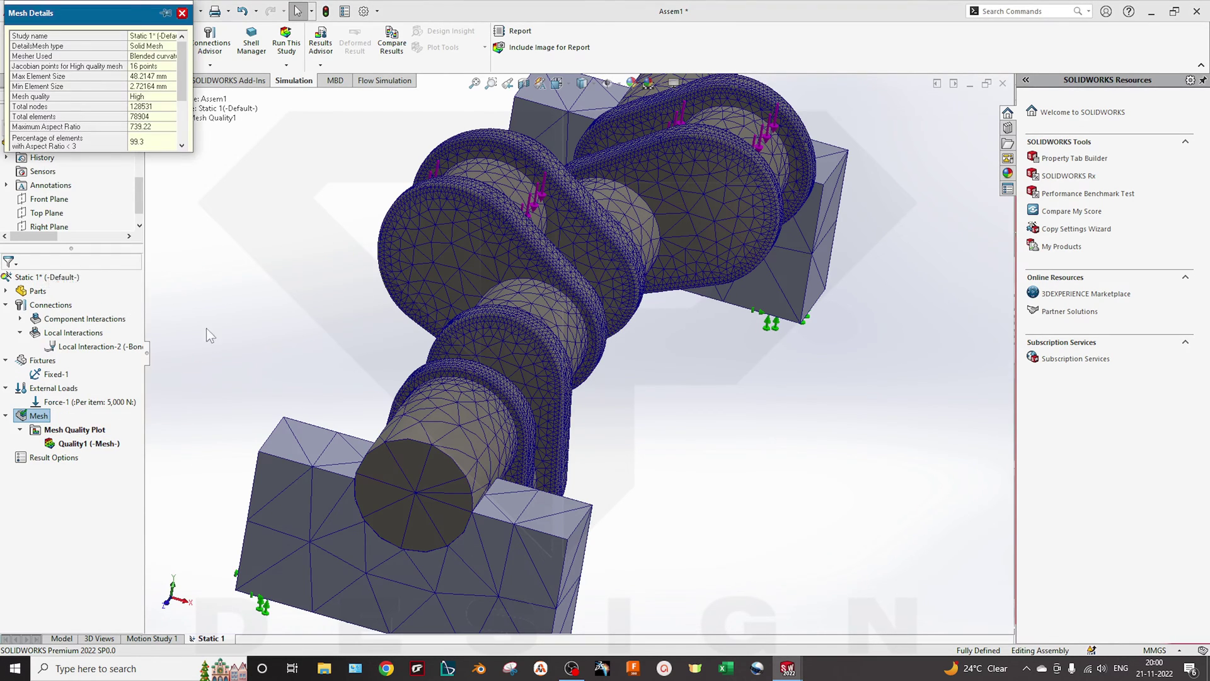
drag(193, 154, 290, 260)
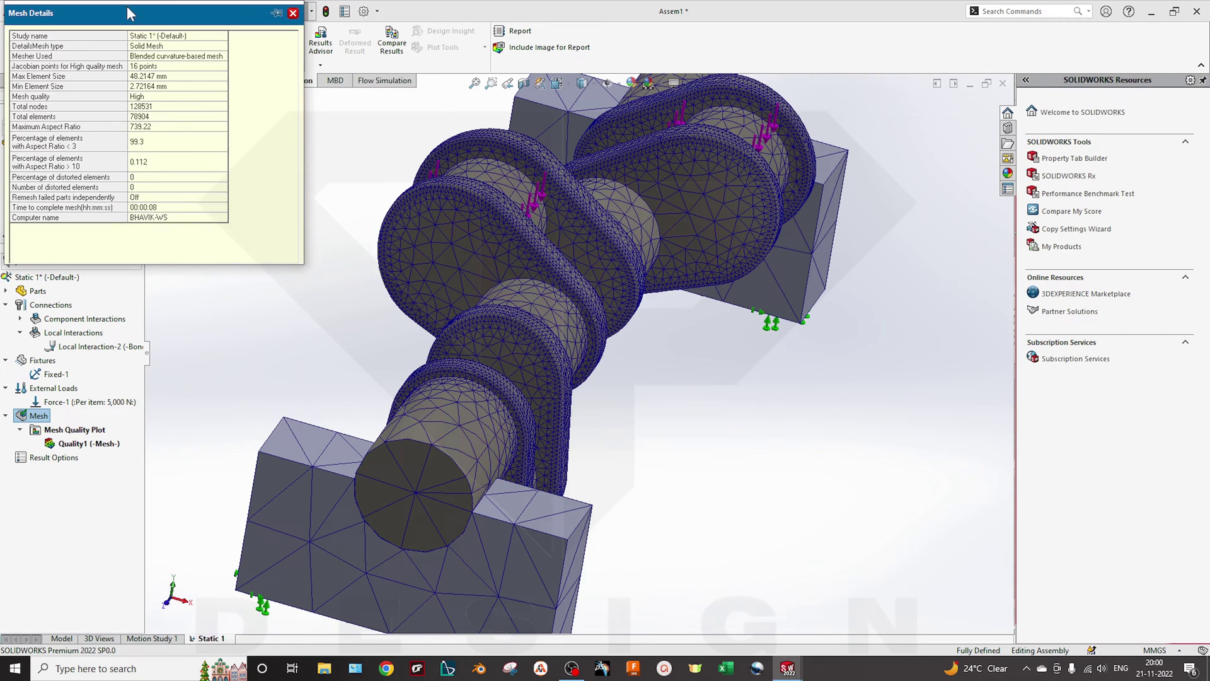
drag(128, 13, 308, 292)
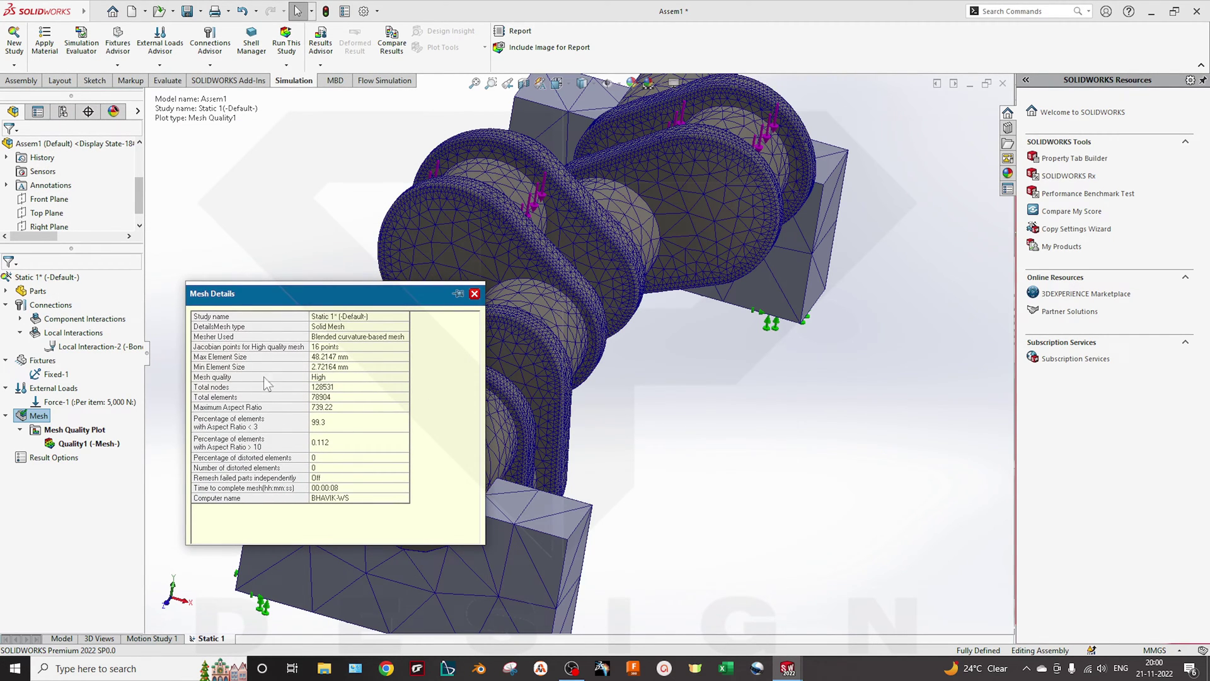
click(278, 389)
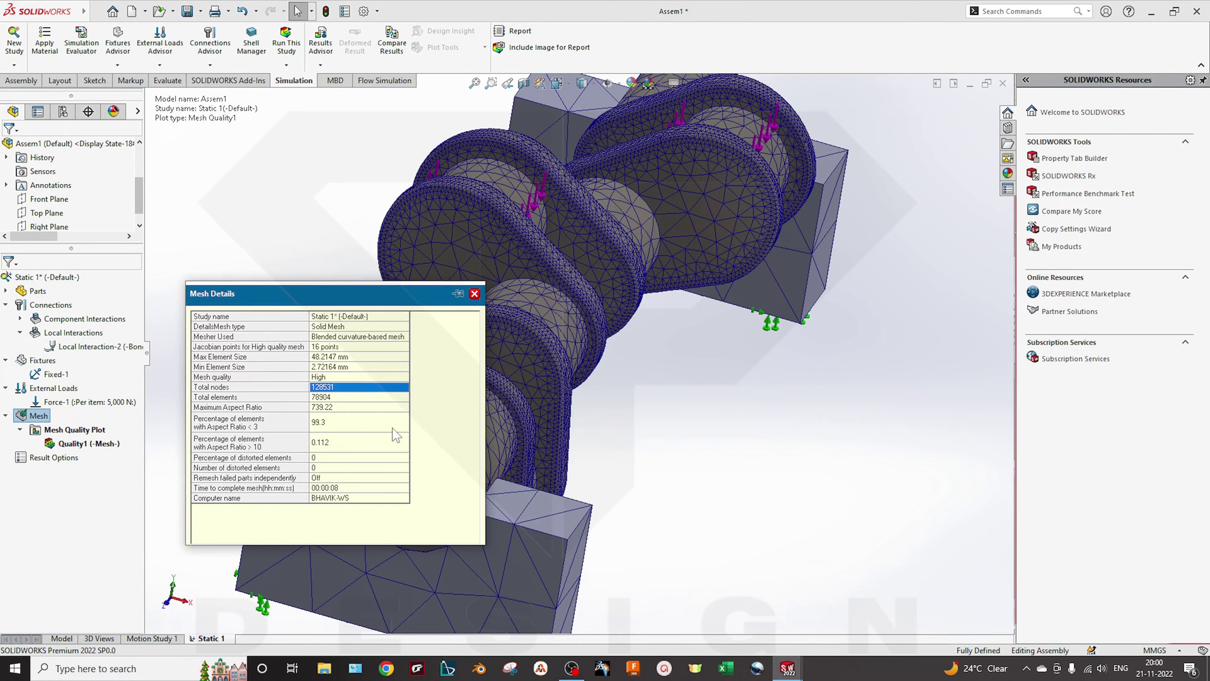
click(473, 295)
- Inspect the mesh's element density along the crankshaft's webs, crankpins and journals, both close up and overall
middle_drag(746, 482, 605, 466)
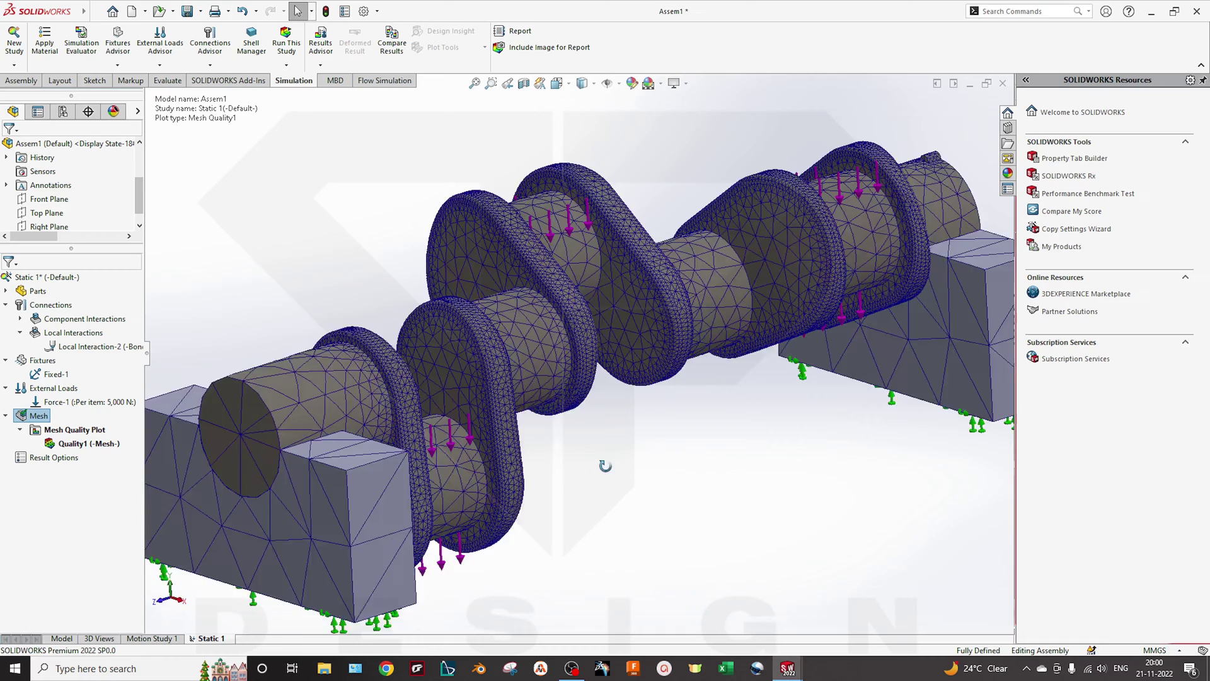
scroll(593, 386, up, 5)
scroll(590, 378, down, 2)
mouse_move(561, 351)
middle_down()
mouse_move(504, 351)
mouse_move(568, 441)
mouse_move(569, 375)
middle_up()
scroll(571, 358, down, 3)
scroll(559, 362, up, 2)
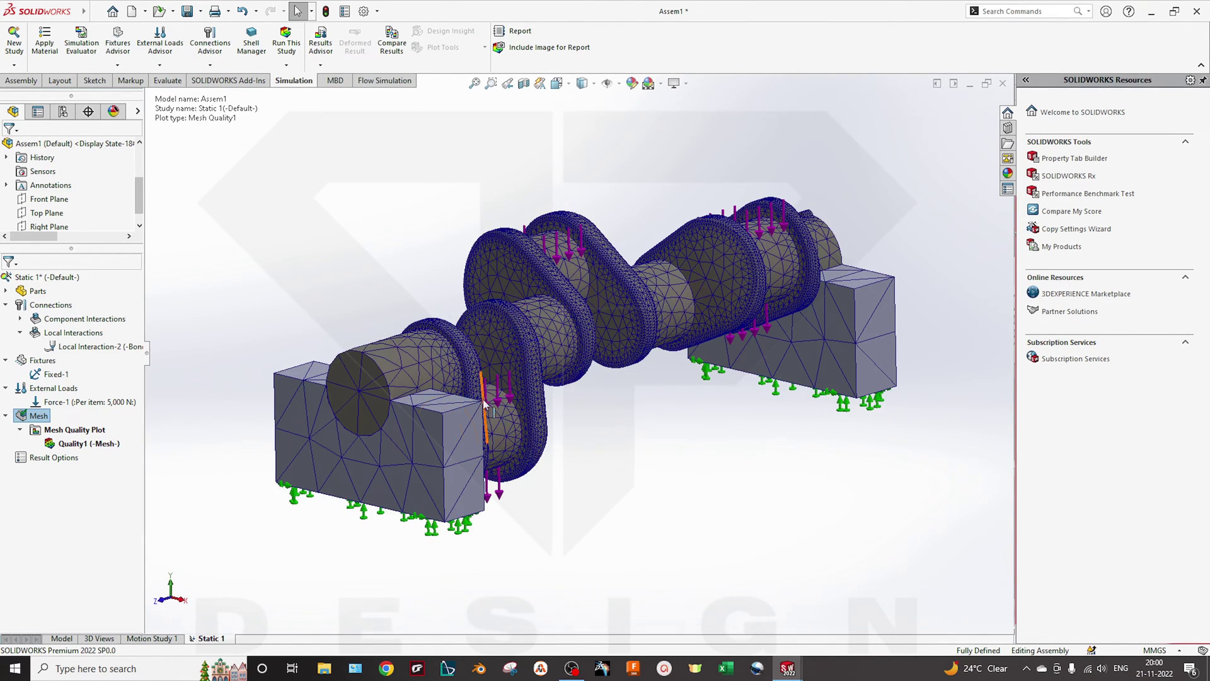
middle_drag(484, 405, 502, 489)
scroll(465, 444, up, 1)
scroll(512, 397, down, 1)
scroll(498, 386, down, 2)
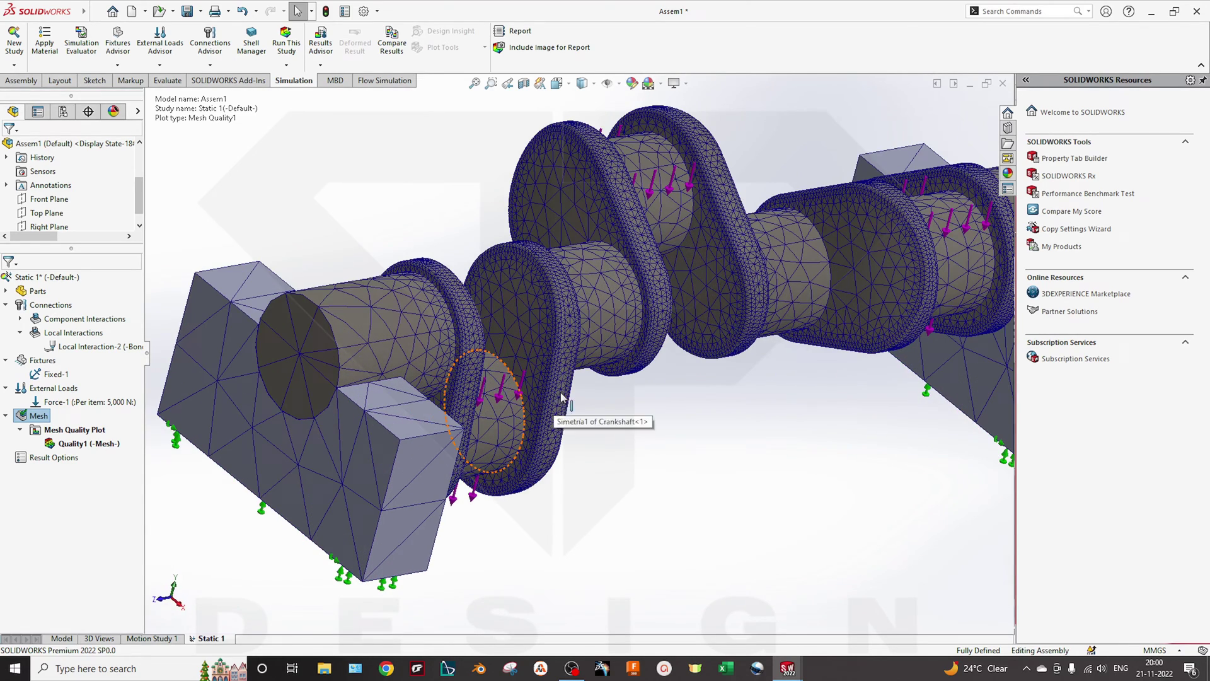
scroll(563, 398, up, 3)
ctrl+middle_drag(603, 363, 624, 399)
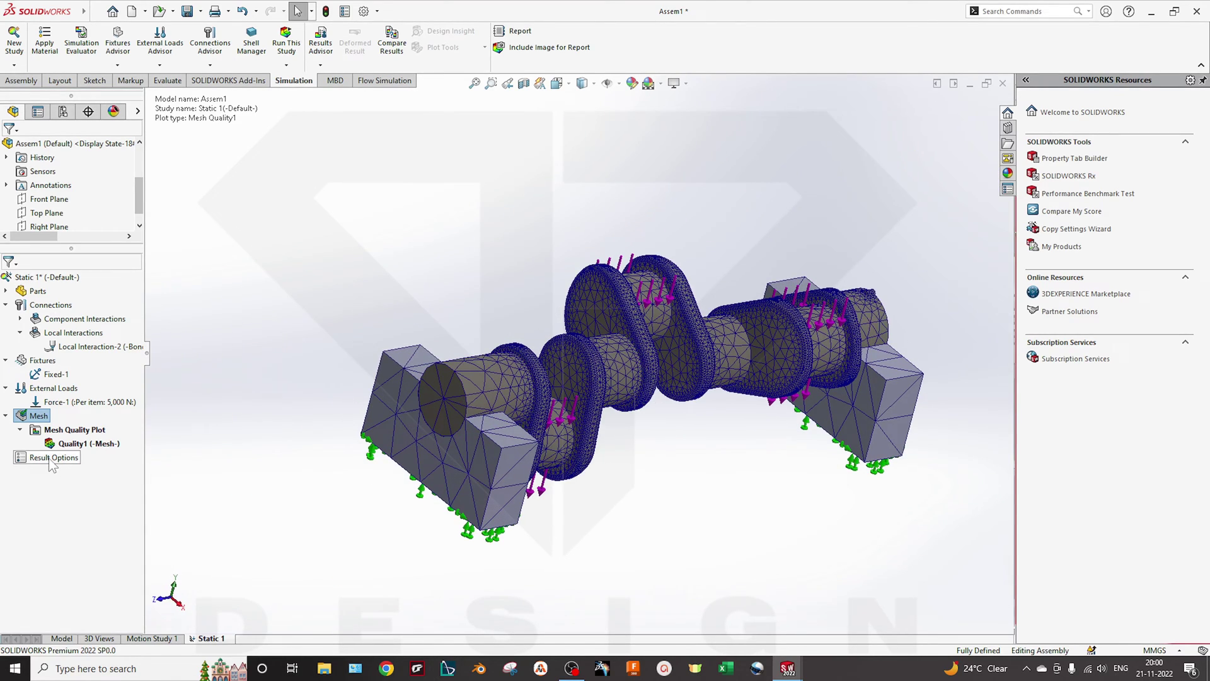
- Try to run the static study on the meshed assembly
click(442, 397)
click(293, 54)
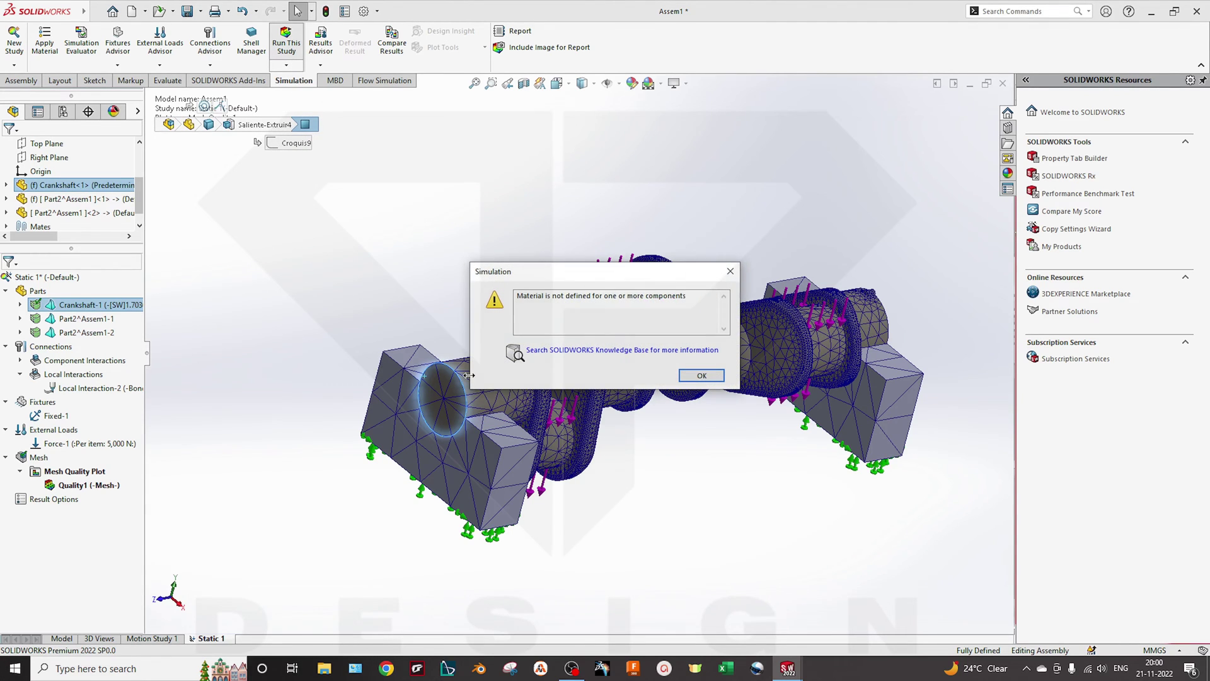
click(702, 375)
click(602, 514)
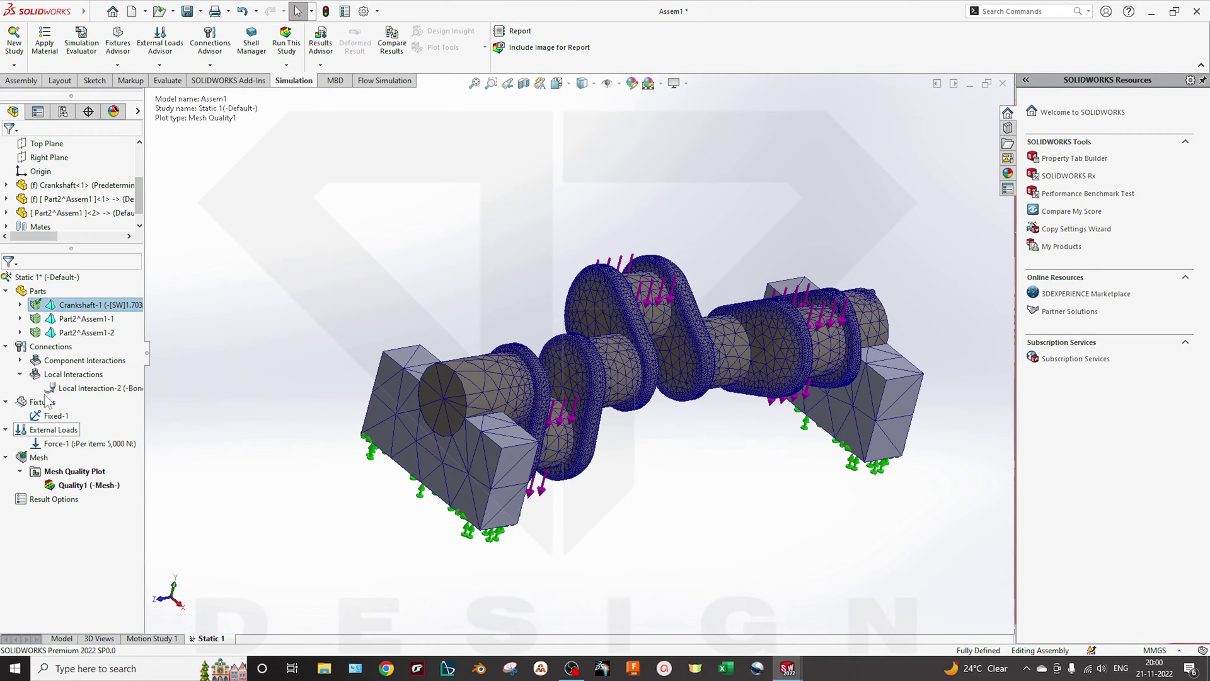
- Assign the DIN alloyed steel 1.7030 (28Cr4) to the crankshaft in the static study
right_click(76, 306)
click(102, 311)
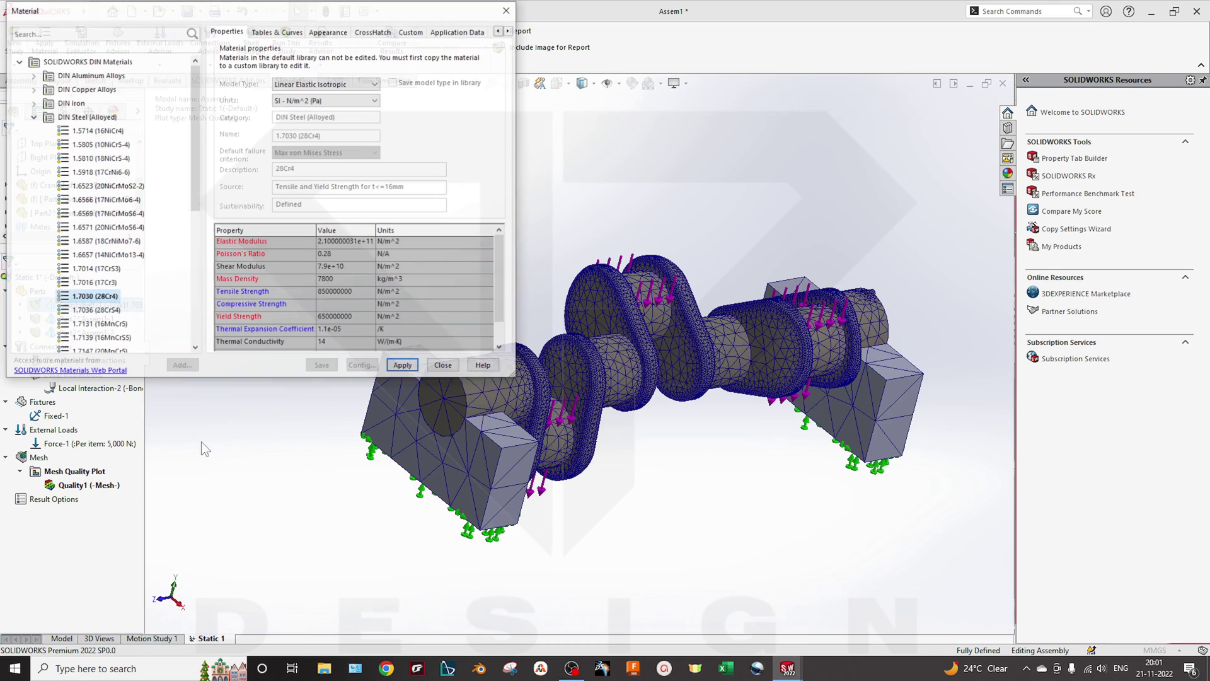
click(404, 368)
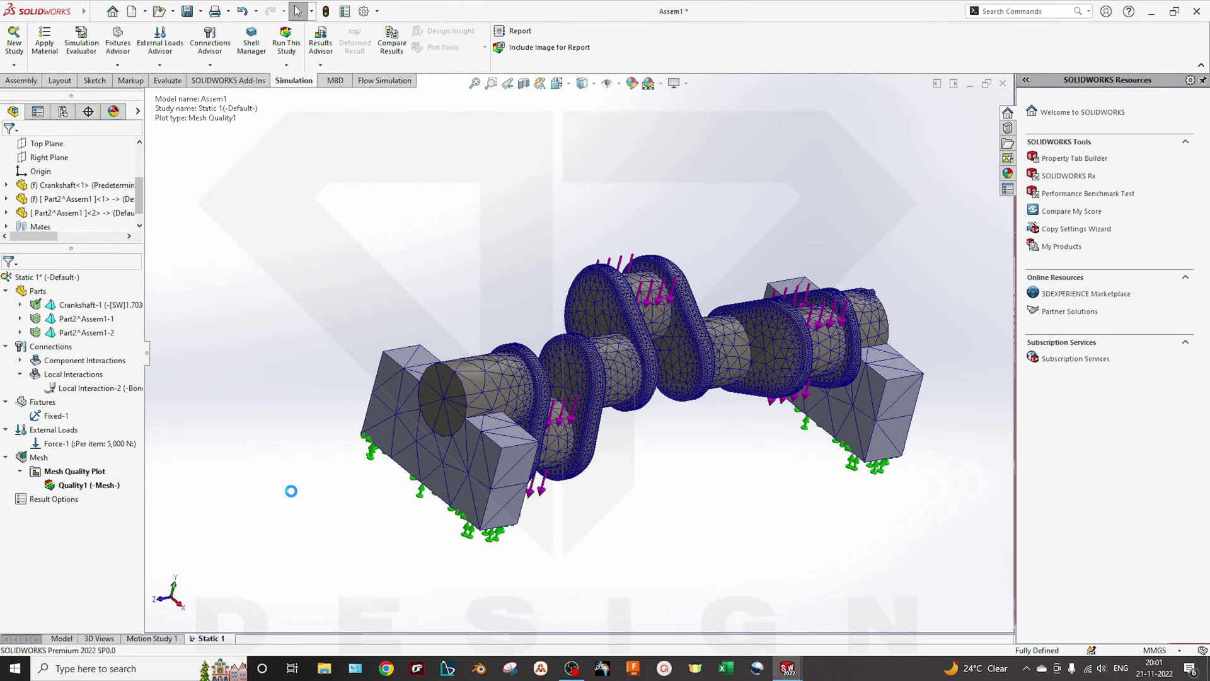
- Assign Alloy Steel to both support blocks, Part2^Assem1-1 and Part2^Assem1-2, in the static study
right_click(86, 325)
click(149, 444)
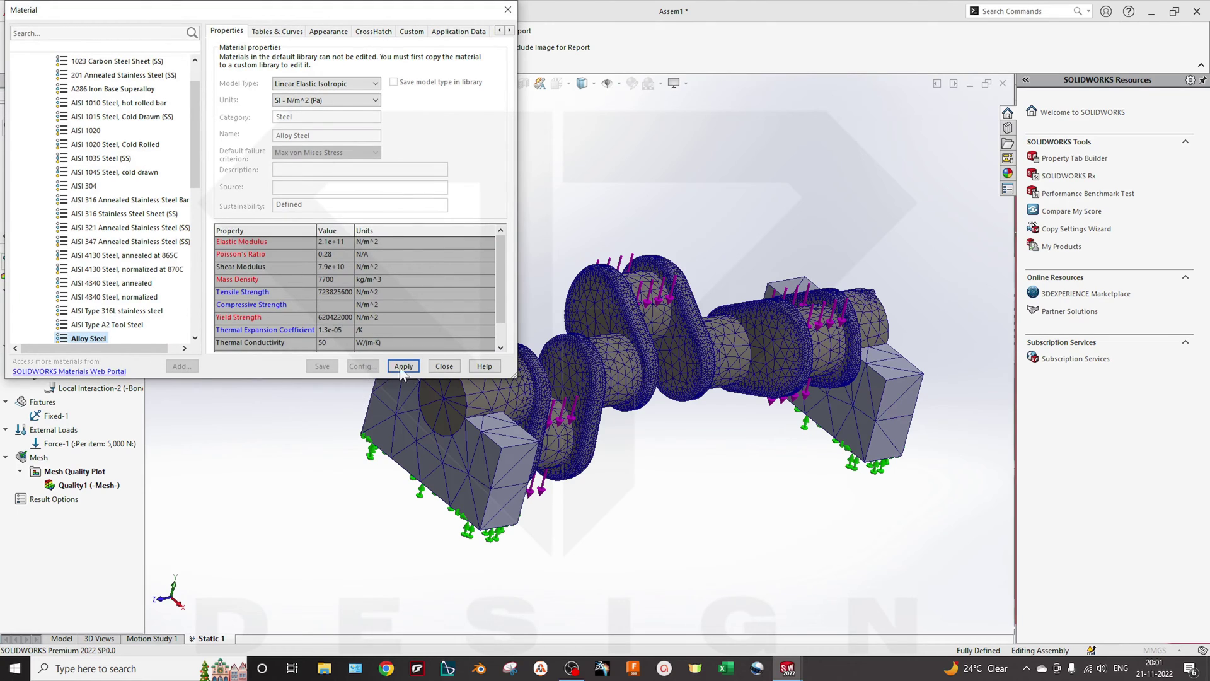
click(403, 367)
click(435, 369)
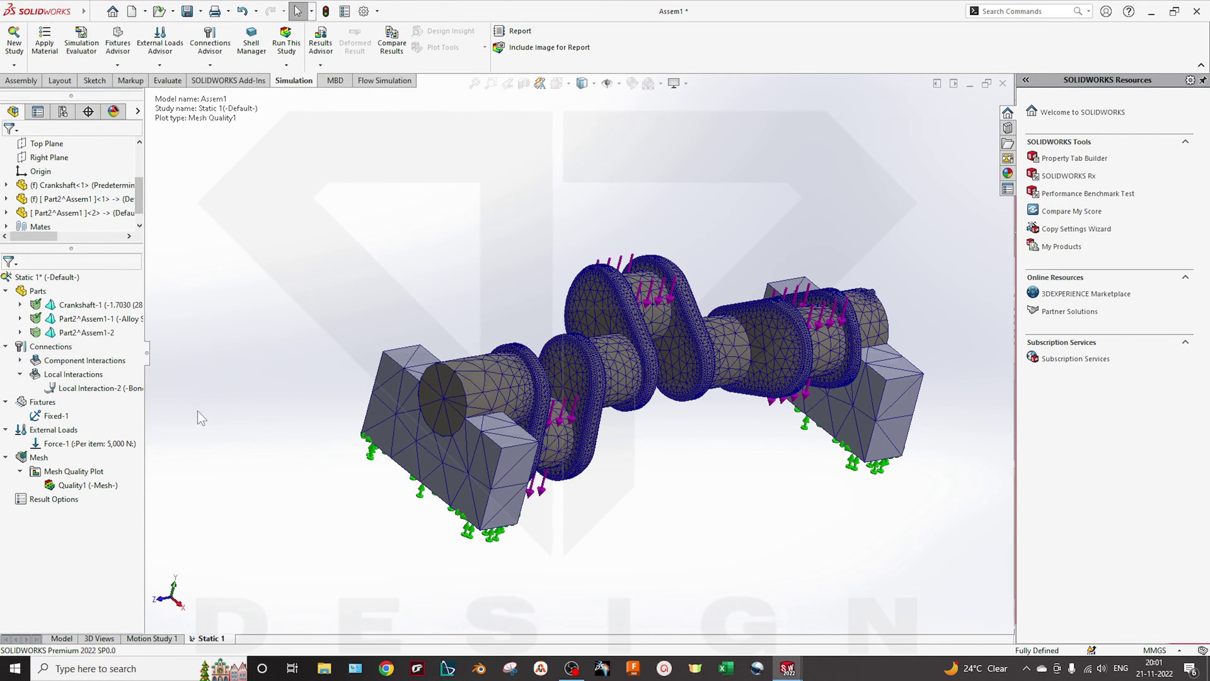
right_click(86, 333)
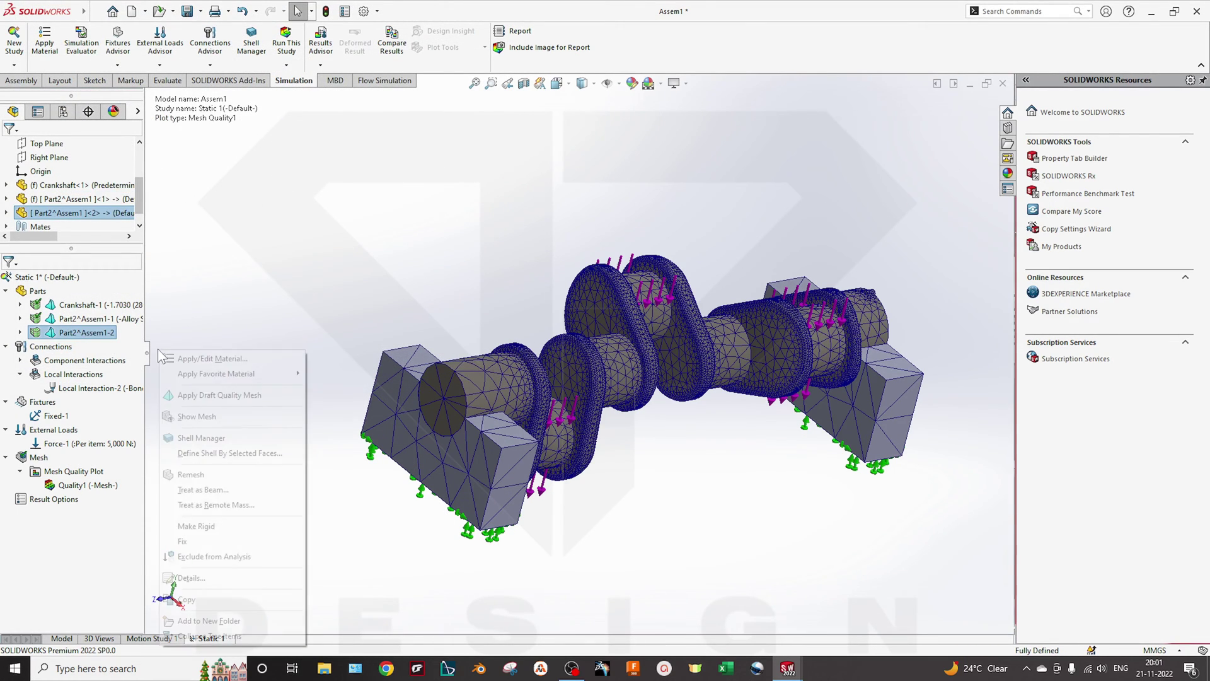
click(349, 517)
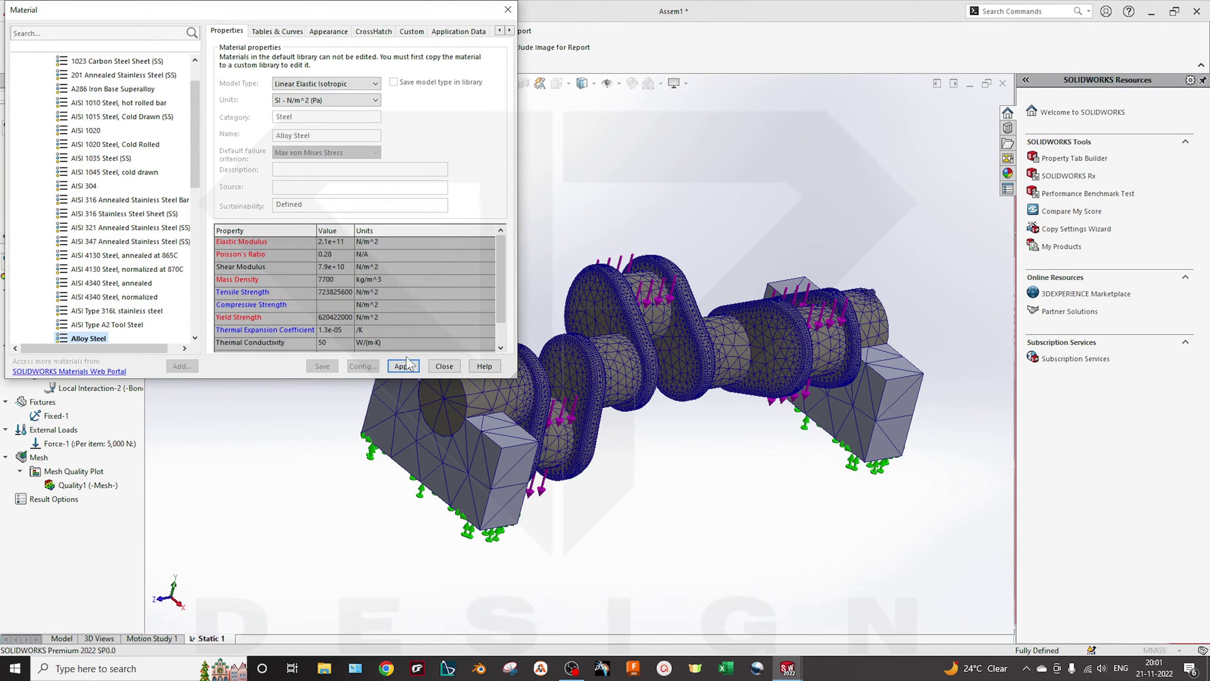
click(405, 366)
click(445, 366)
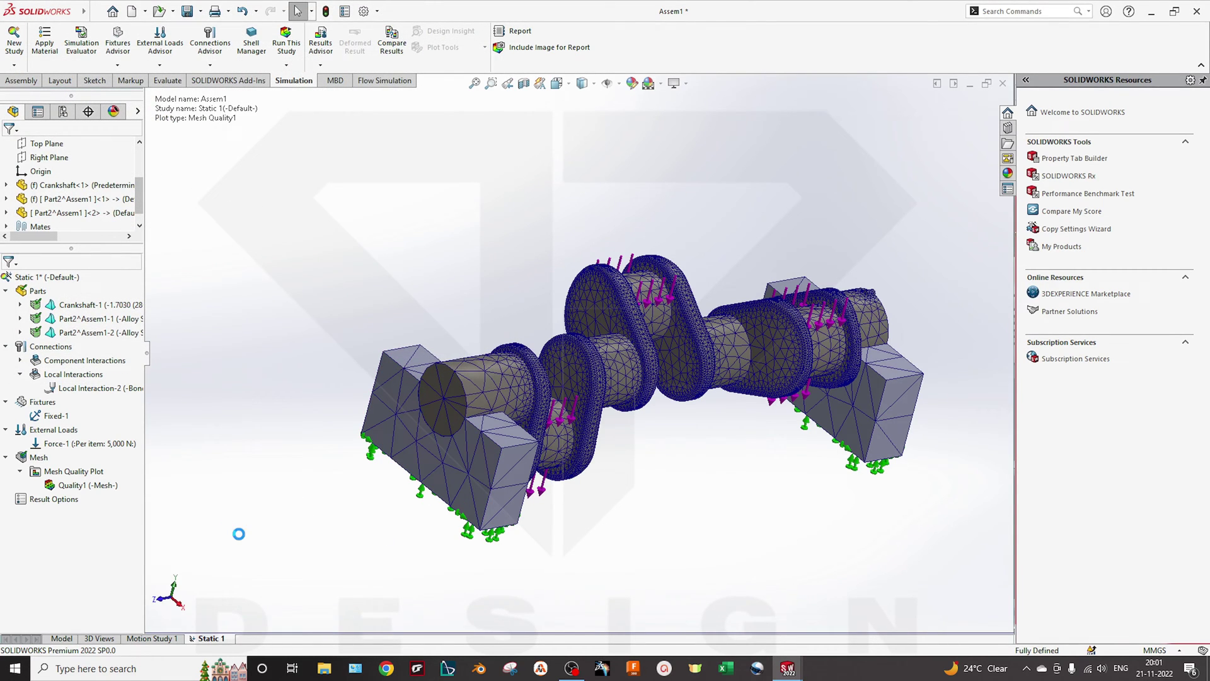
- Run the static study and expand the solver's progress details while it solves
click(292, 42)
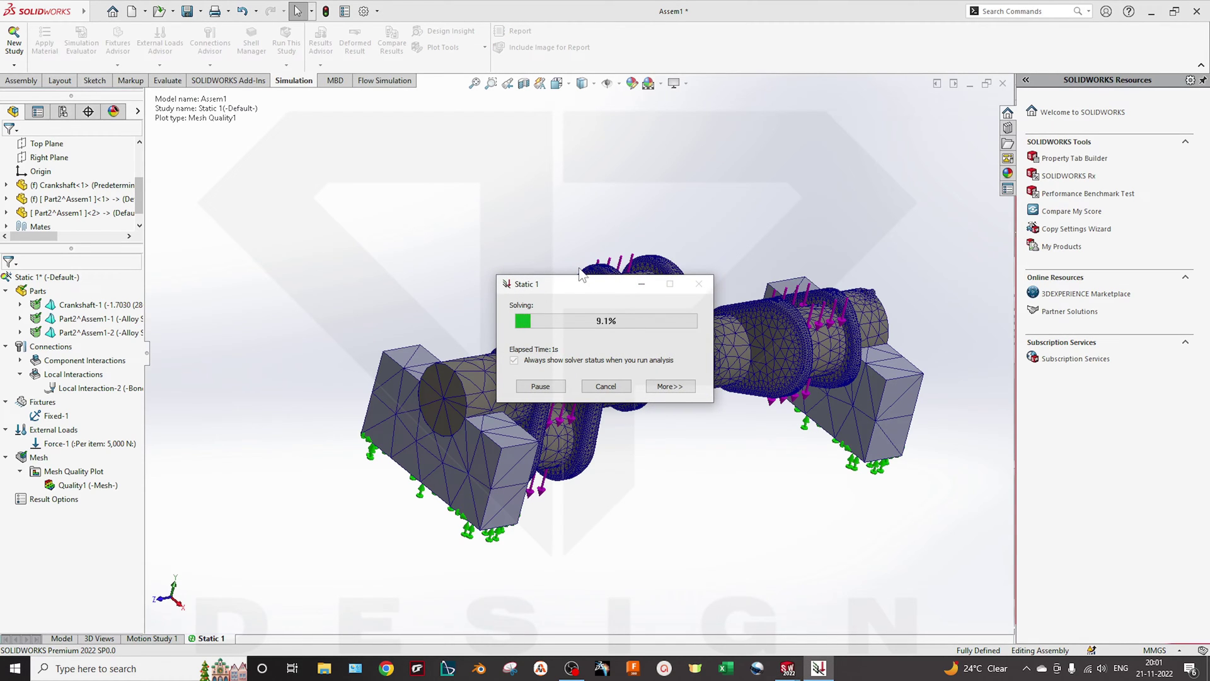
drag(562, 289, 391, 246)
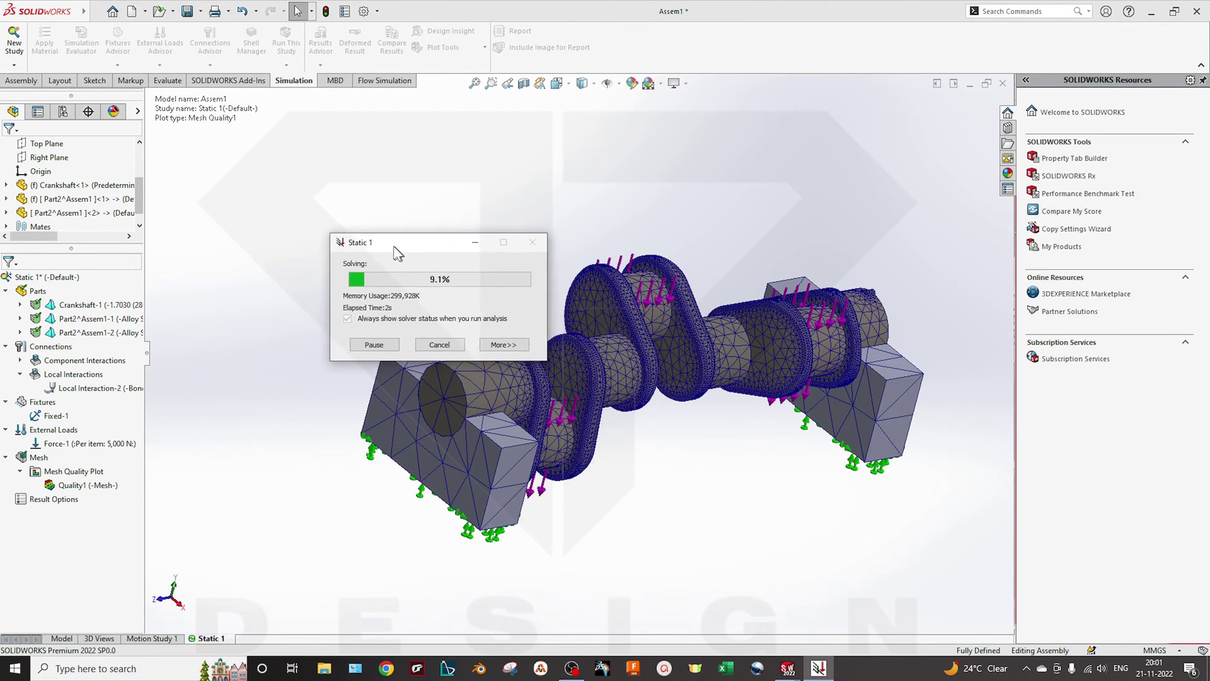
click(503, 346)
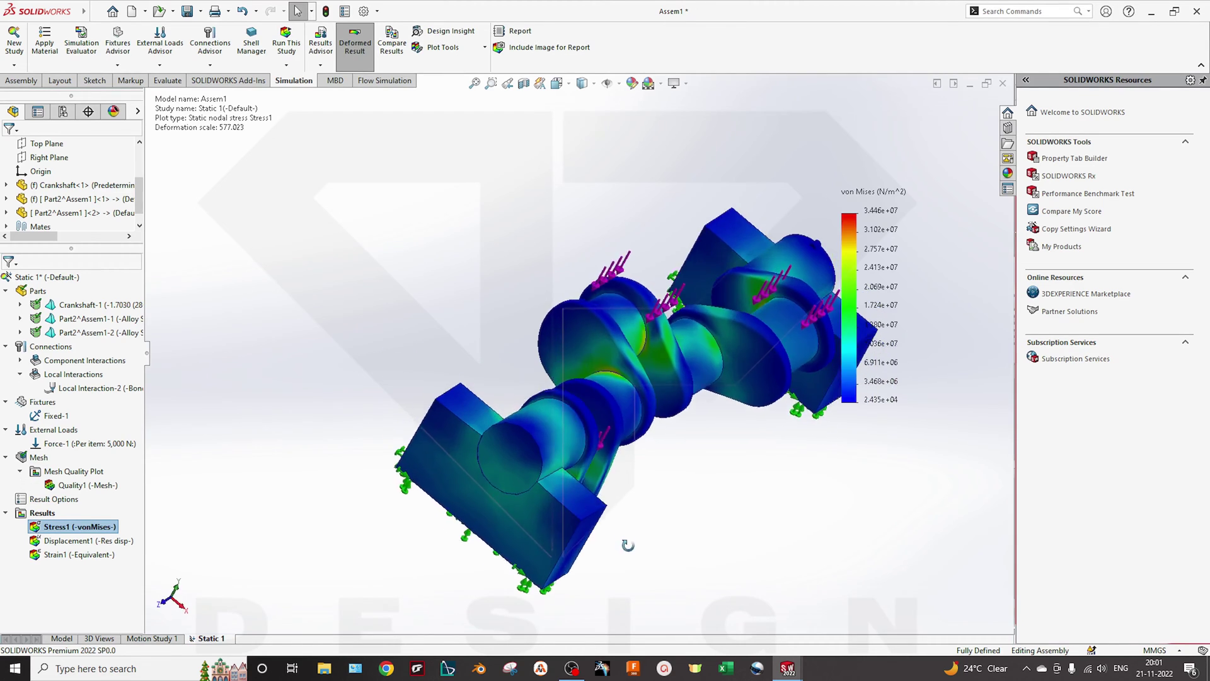
- Set the deformed shape of the von Mises stress plot to true scale
middle_drag(628, 545, 717, 493)
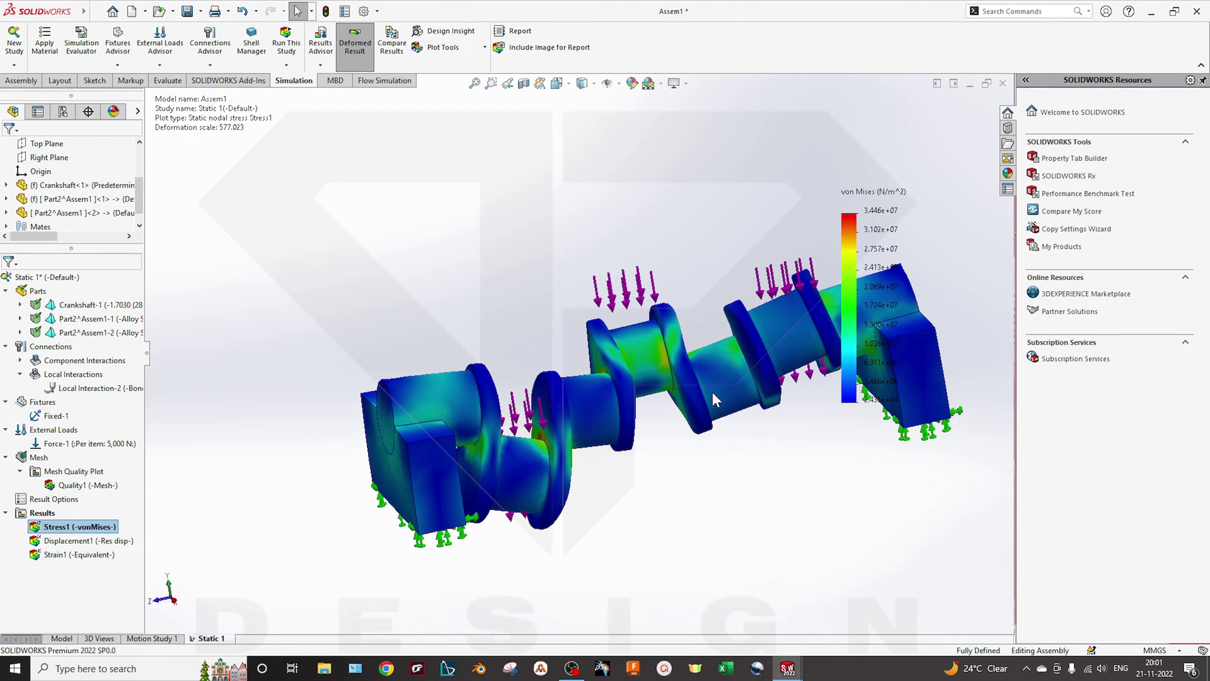
scroll(717, 403, up, 3)
scroll(718, 406, down, 3)
middle_drag(587, 434, 684, 467)
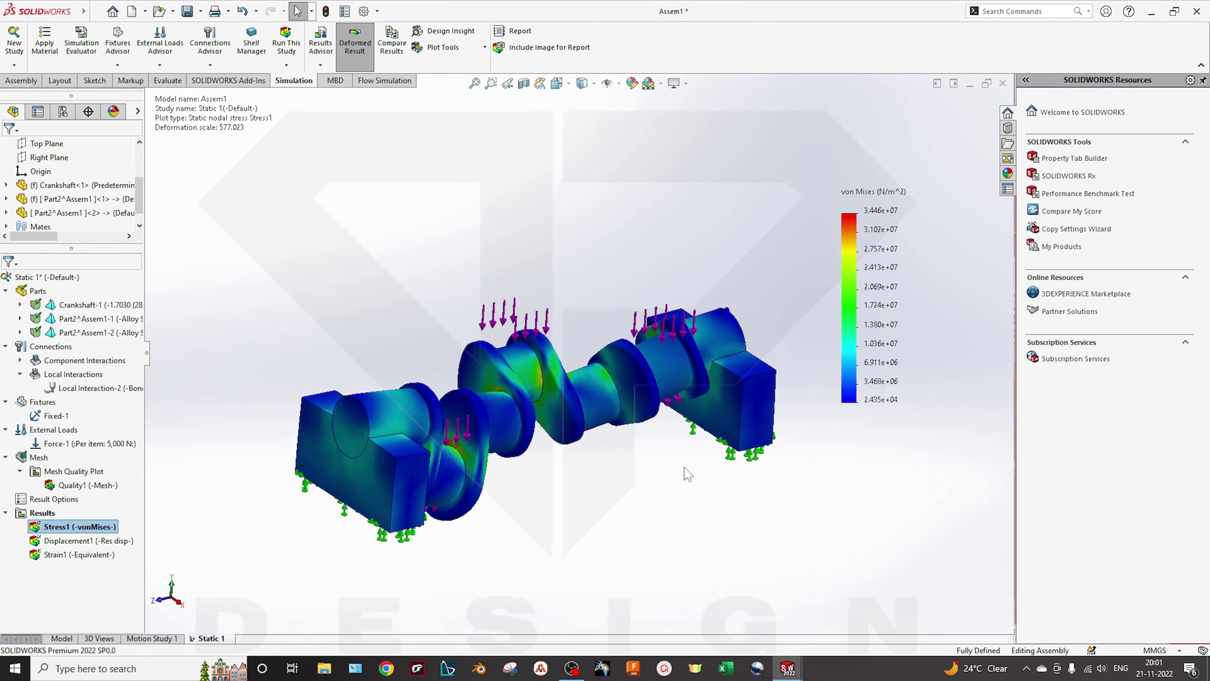
double_click(853, 241)
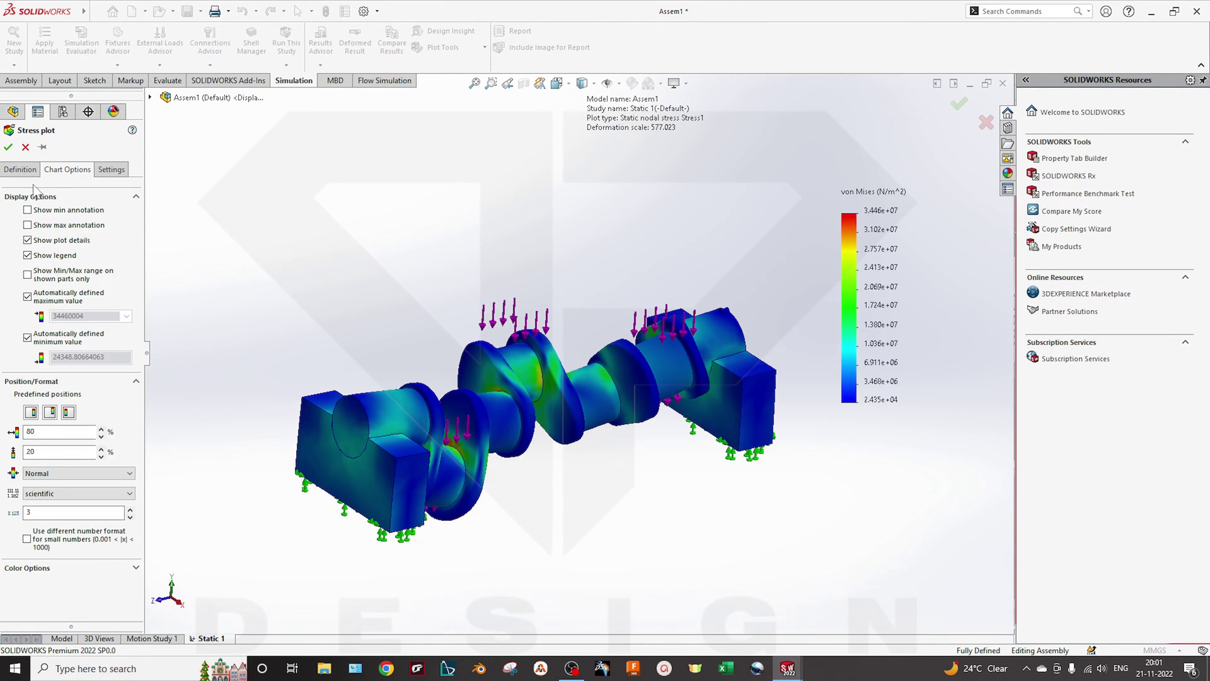
click(20, 170)
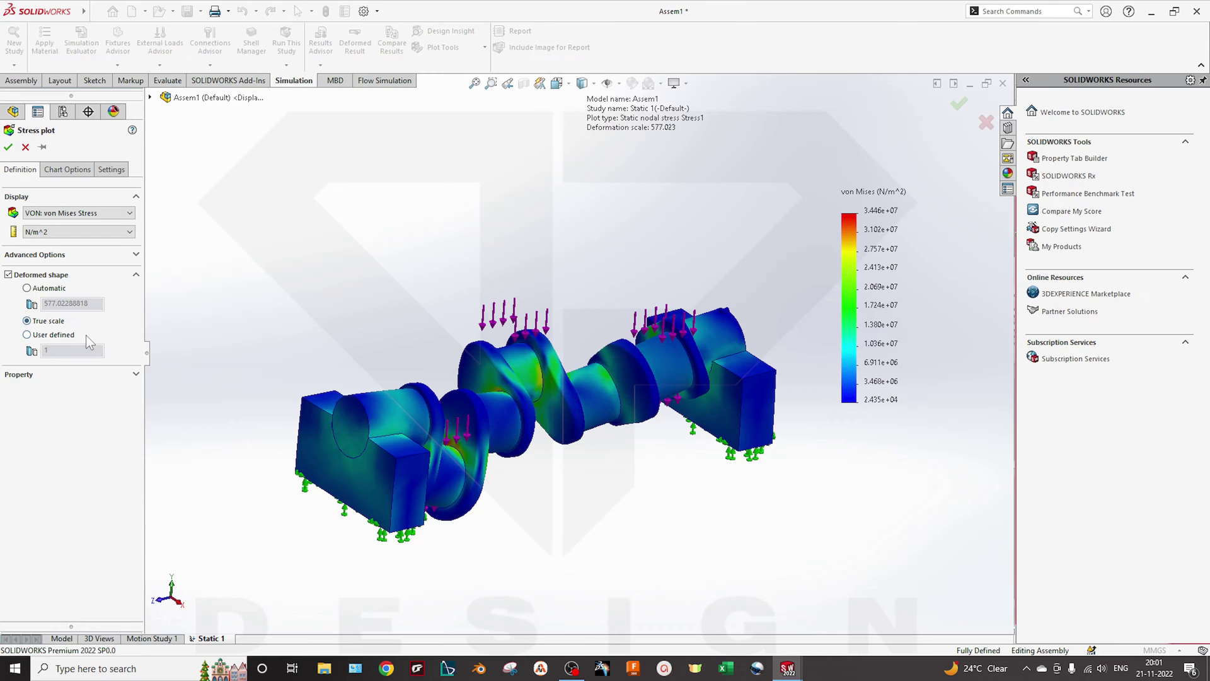
click(8, 147)
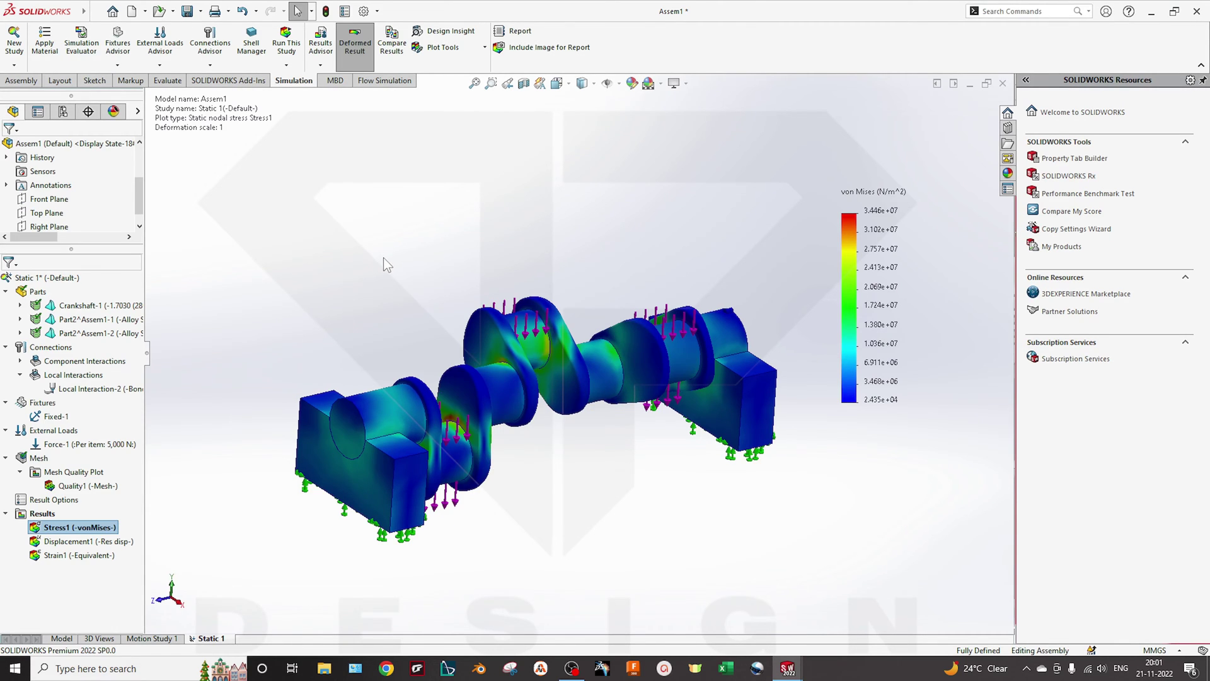
- Open the definition of the von Mises stress plot for editing
right_click(848, 328)
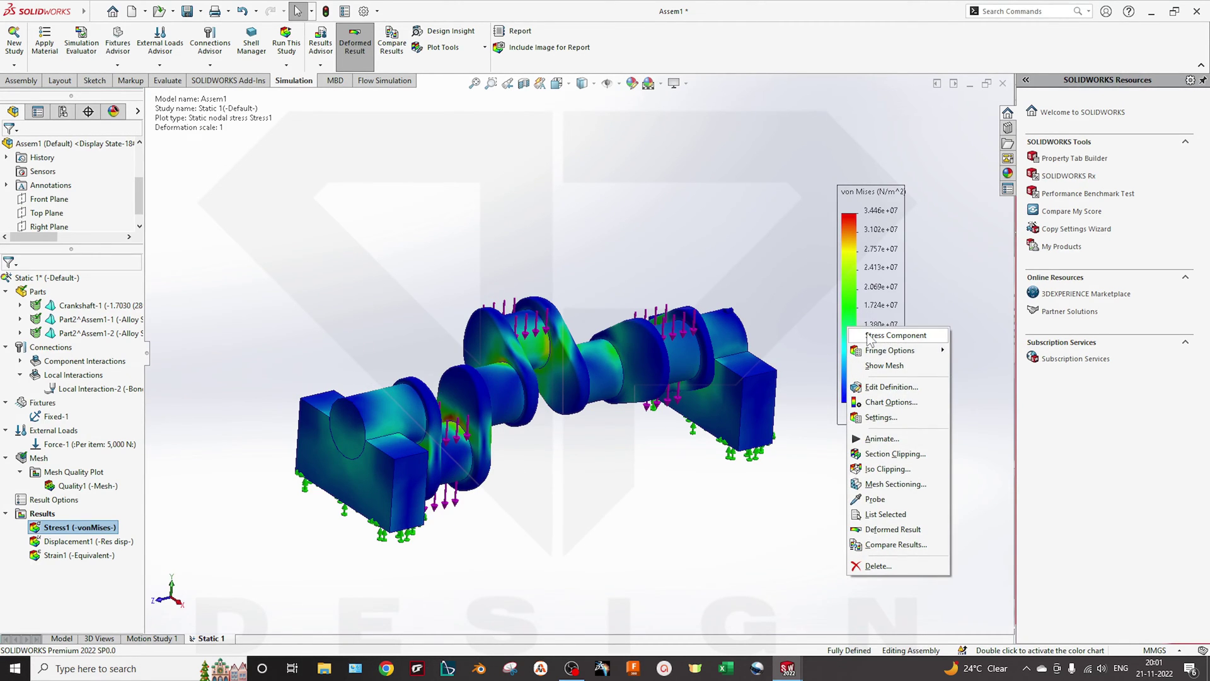
click(884, 287)
double_click(866, 341)
click(21, 170)
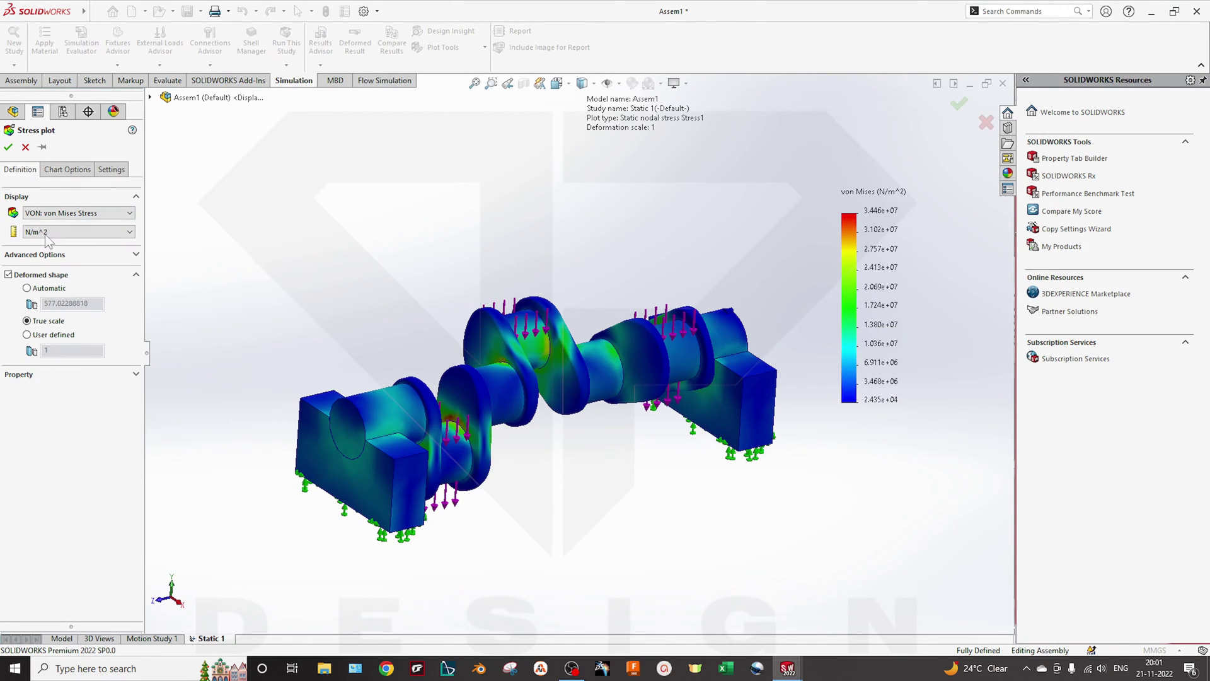
- Try the minimum and maximum annotations on the stress plot, leaving both turned off
click(67, 169)
click(76, 211)
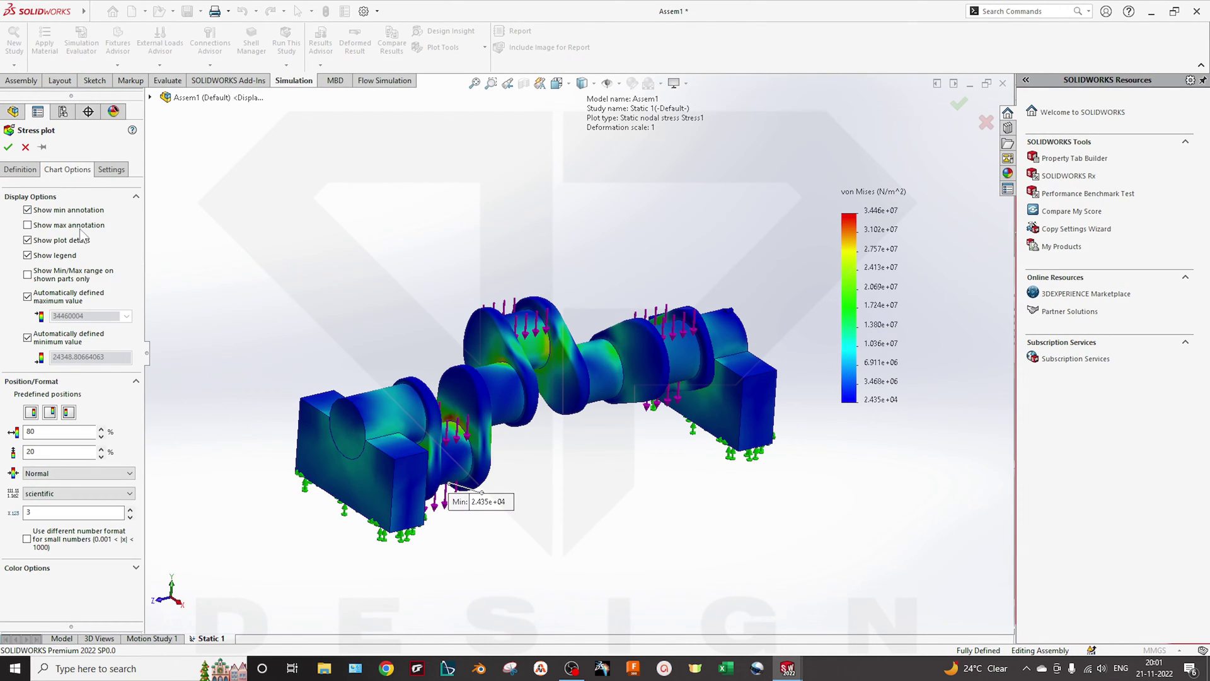
click(80, 229)
click(82, 225)
click(83, 212)
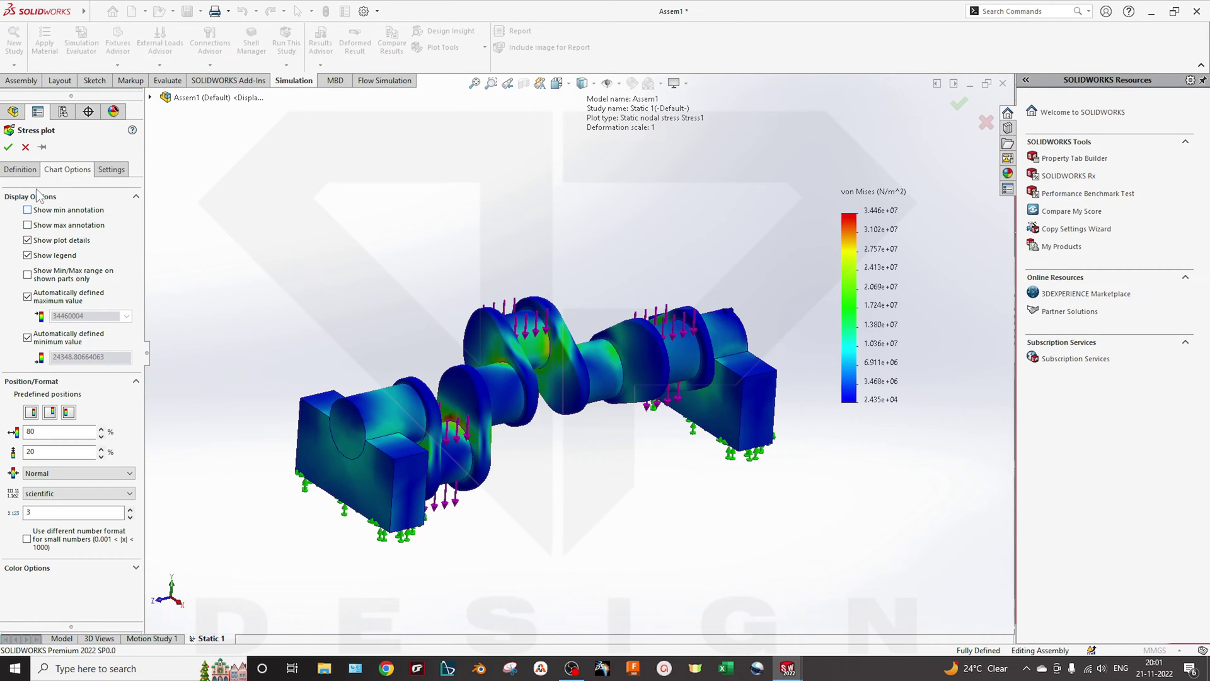
- Set the stress plot's deformed shape to the automatic scale and accept the plot settings
click(21, 170)
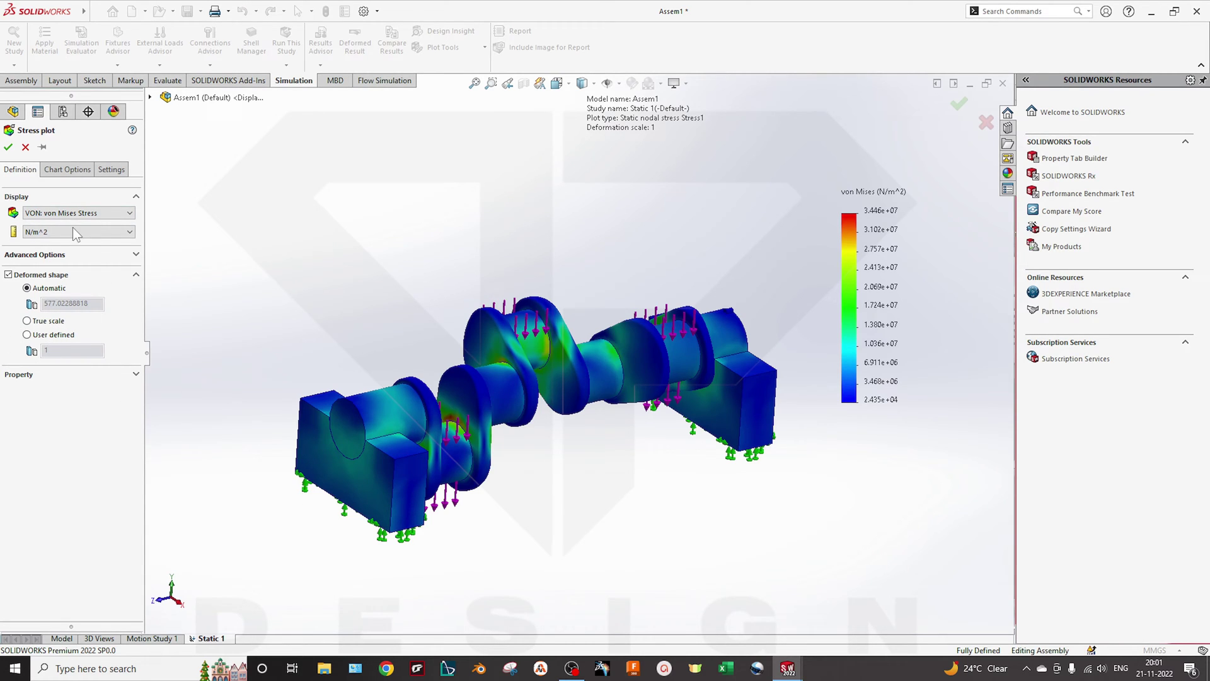
click(68, 169)
click(105, 168)
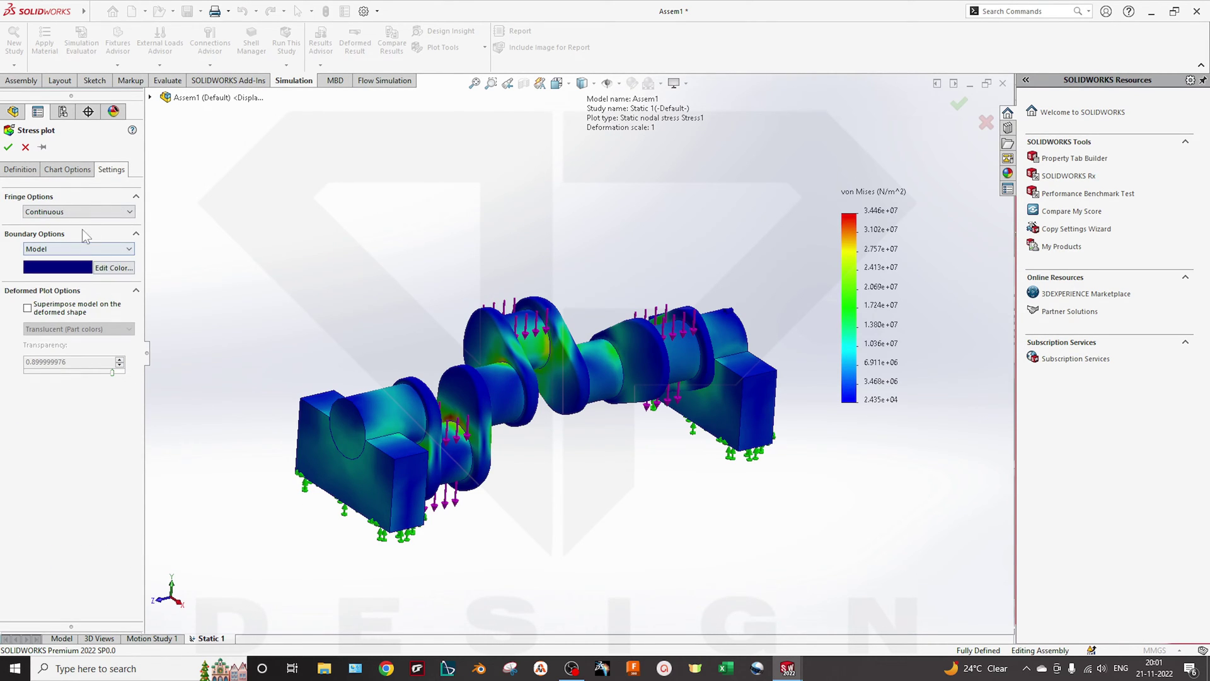
click(62, 176)
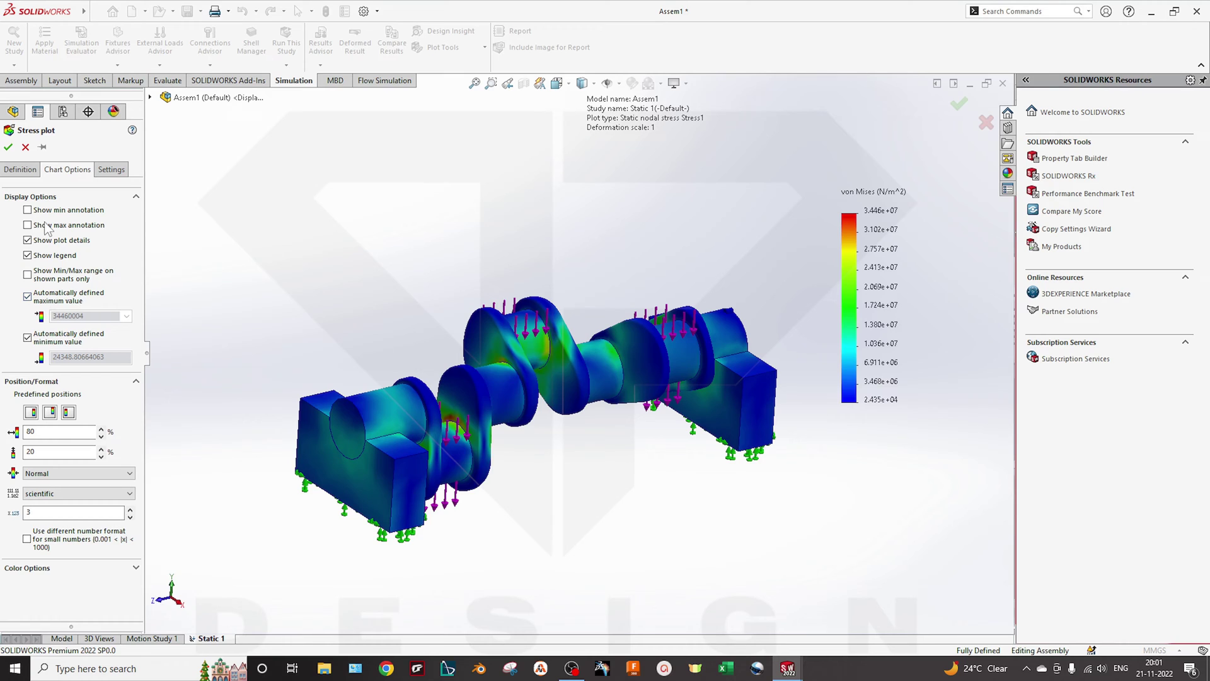
click(8, 147)
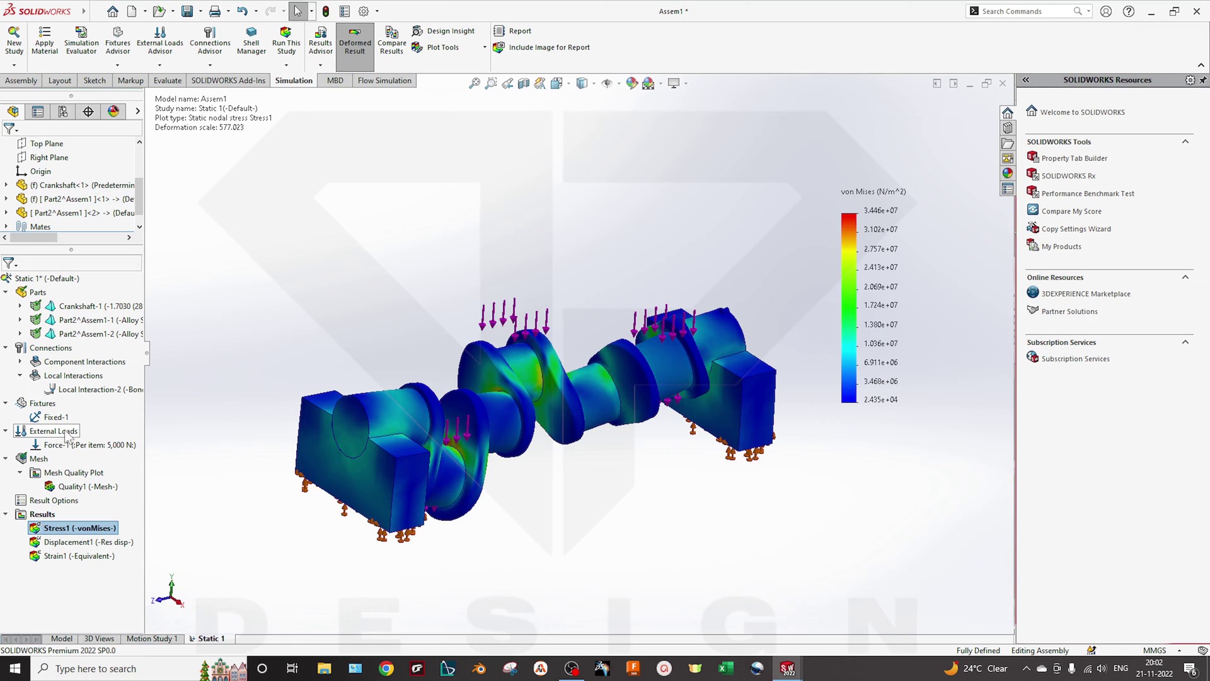
- Hide the Force-1 load symbols on the crankshaft
right_click(63, 445)
click(95, 508)
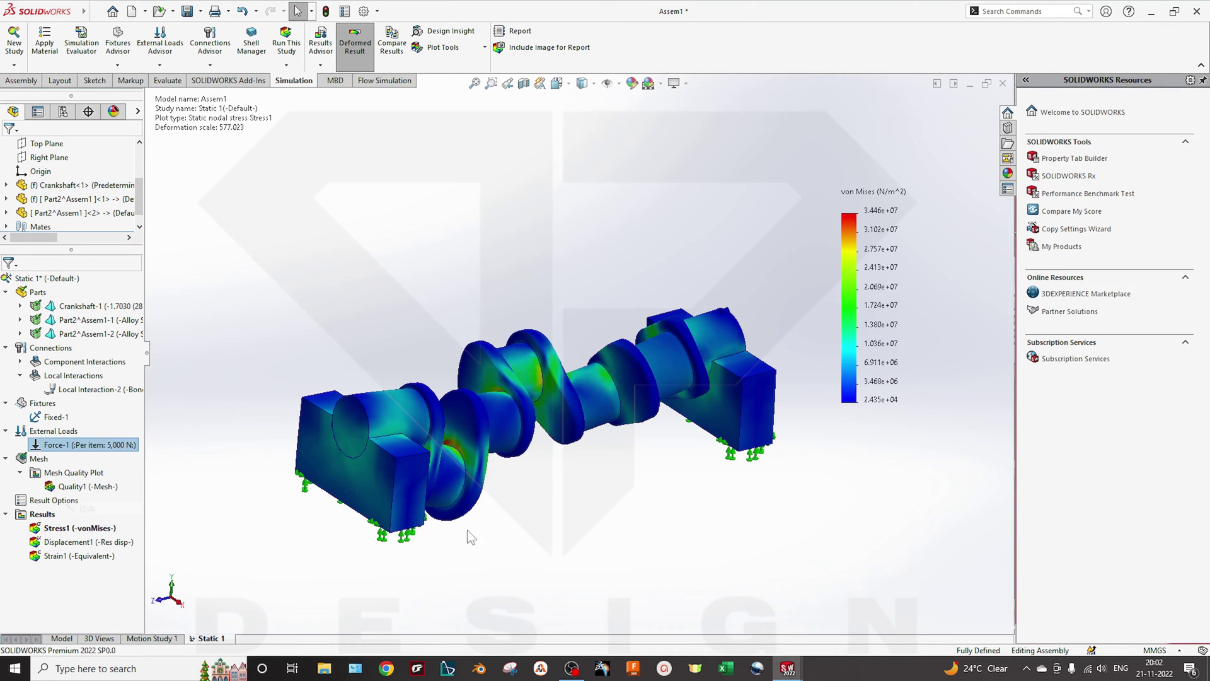
middle_drag(404, 435, 607, 492)
- Animate the von Mises stress plot, examine the crankshaft's deformation from several views, and close the animation
right_click(861, 297)
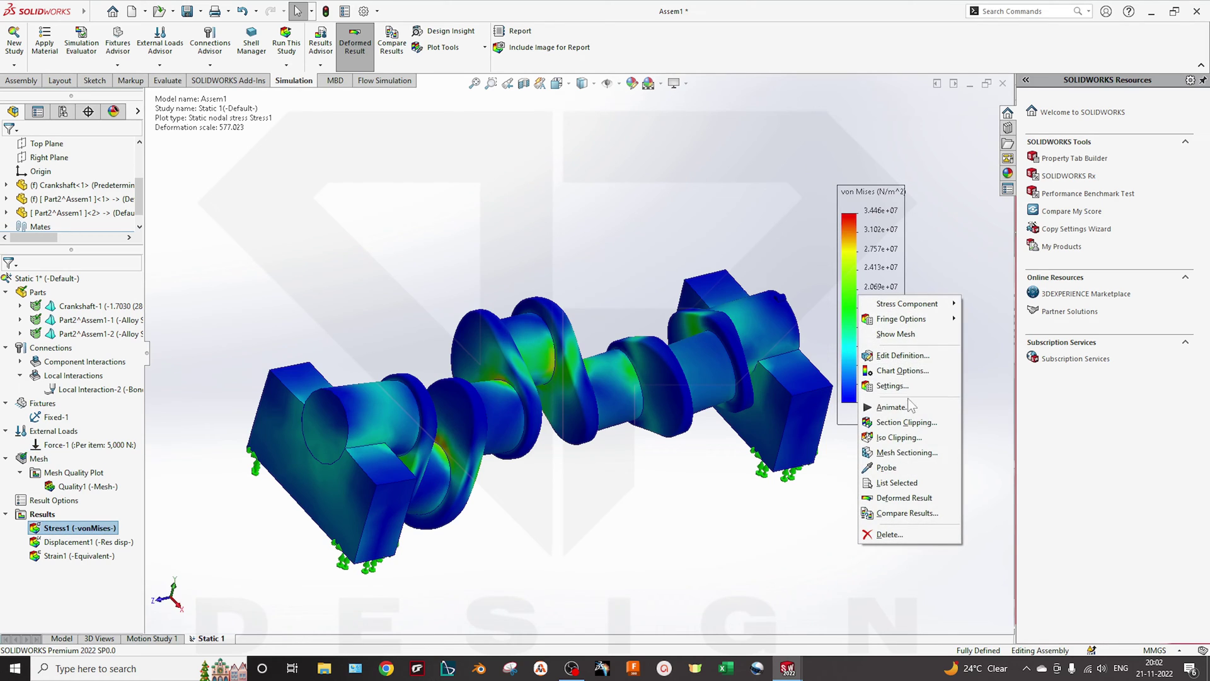
click(890, 407)
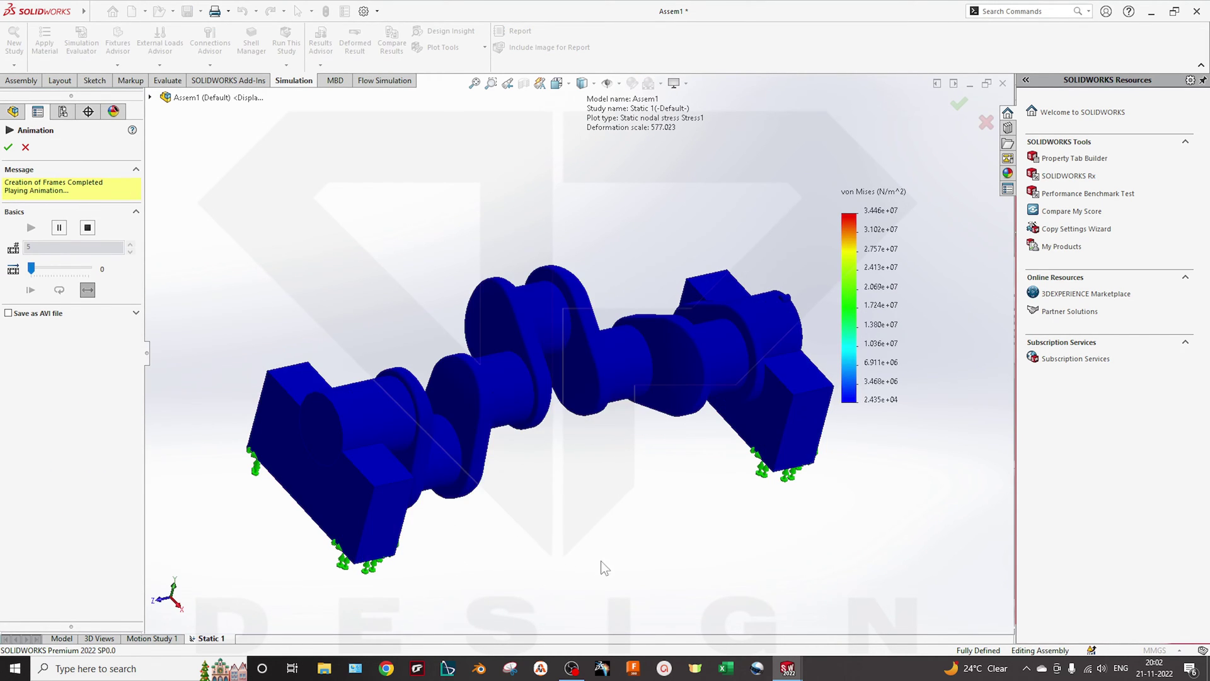
middle_drag(535, 479, 656, 467)
scroll(598, 445, down, 6)
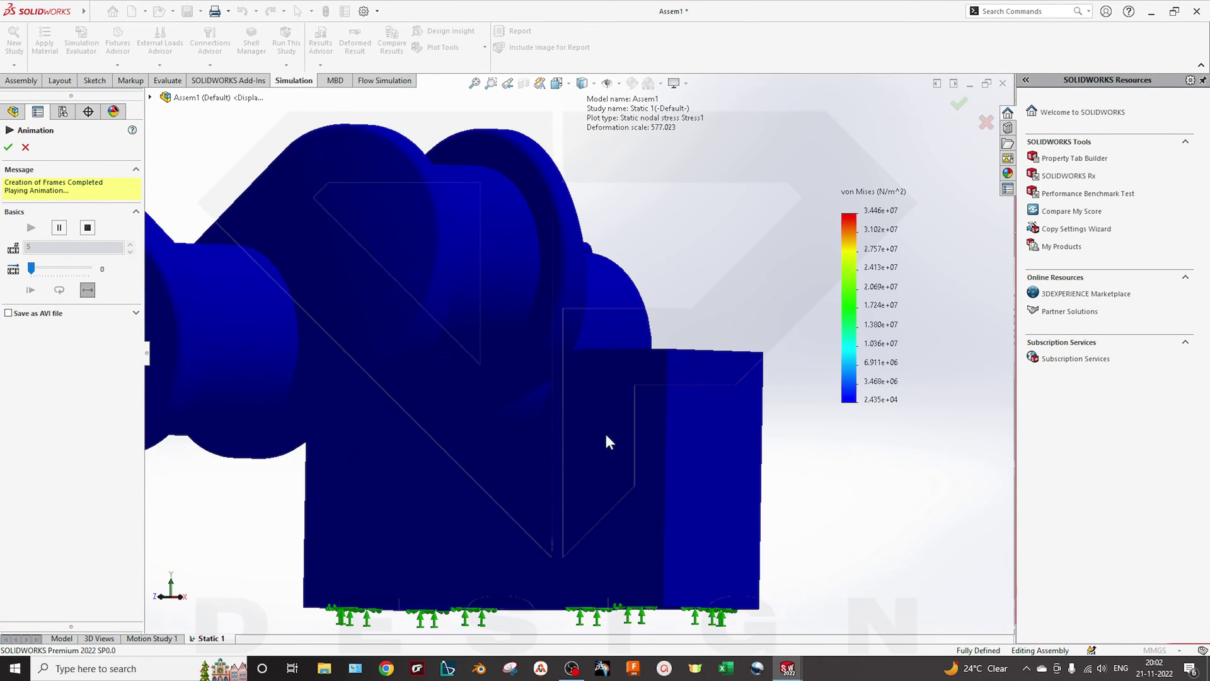
scroll(419, 471, up, 2)
scroll(499, 404, down, 9)
scroll(577, 378, up, 12)
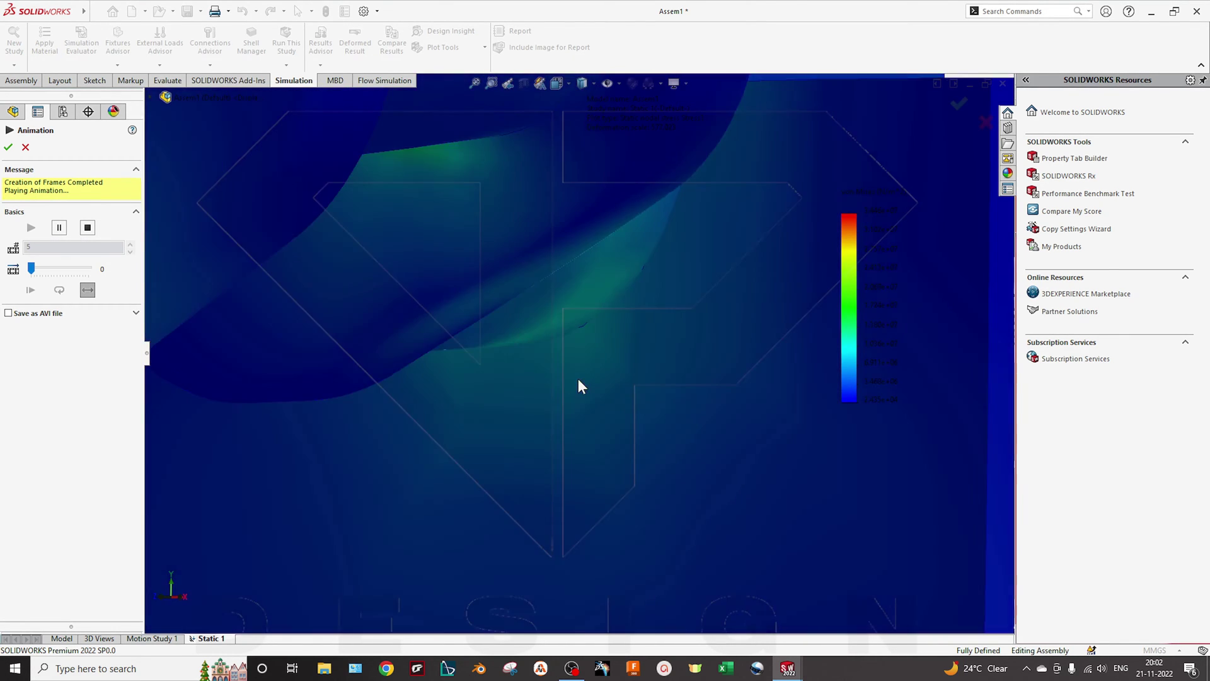
scroll(578, 379, up, 5)
middle_drag(578, 380, 522, 442)
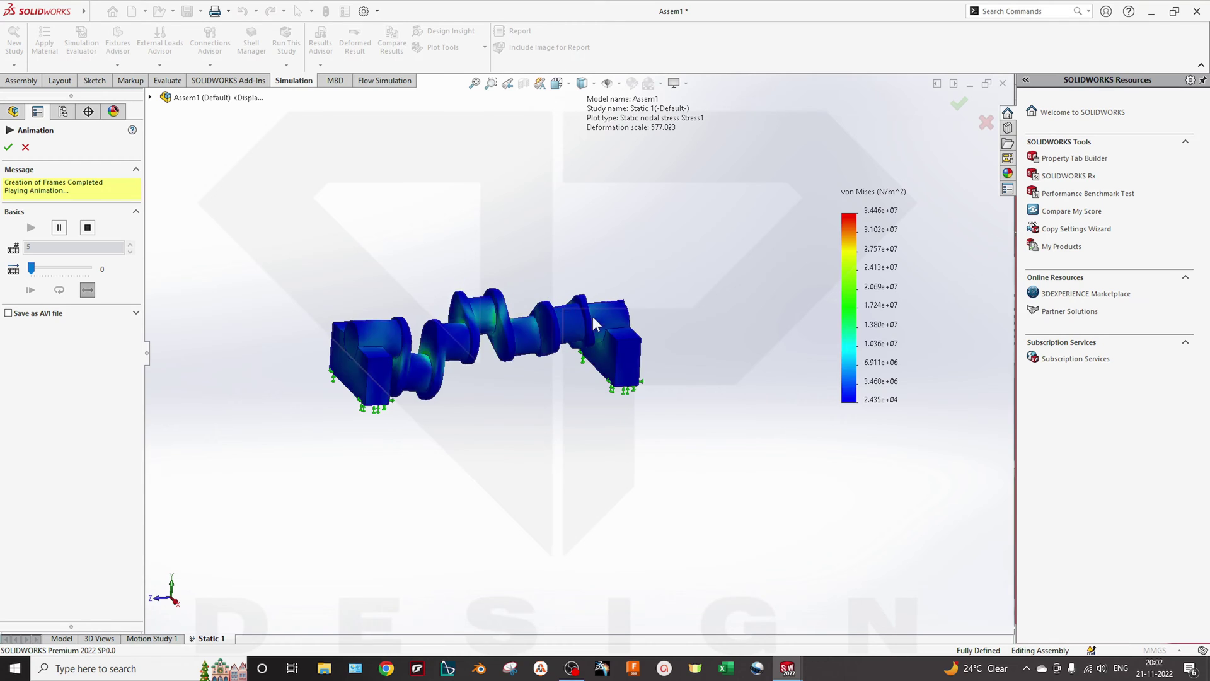
scroll(597, 372, down, 9)
scroll(596, 372, up, 10)
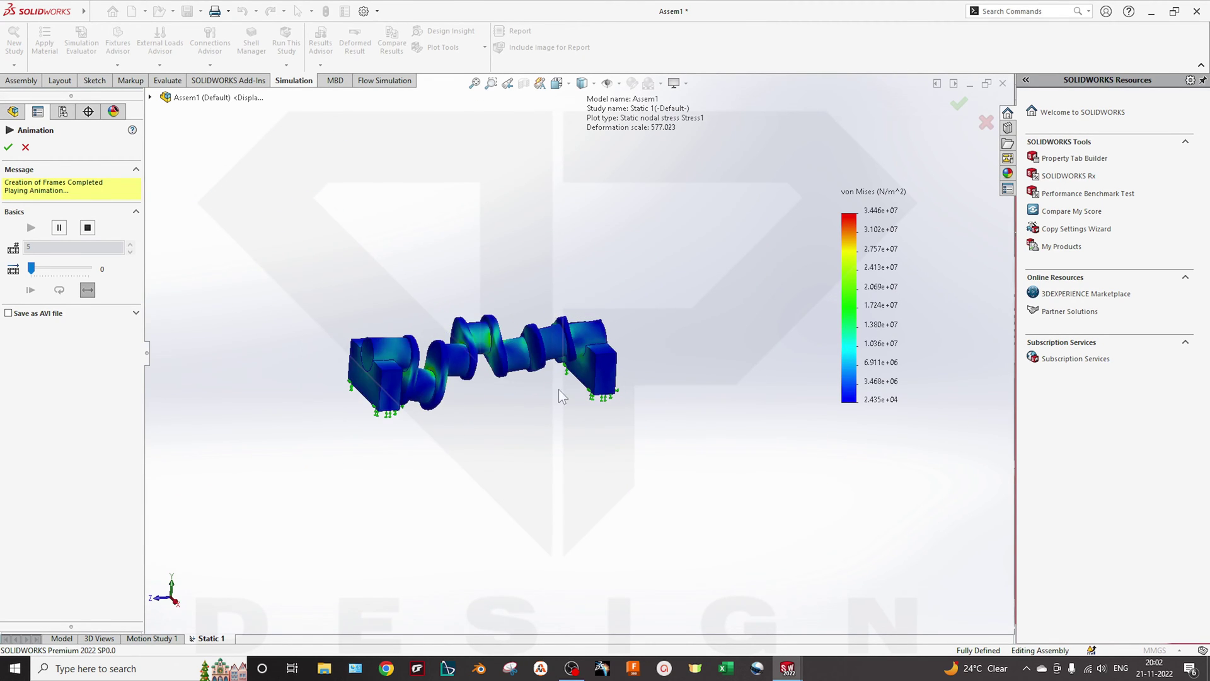
scroll(372, 403, down, 3)
key(Escape)
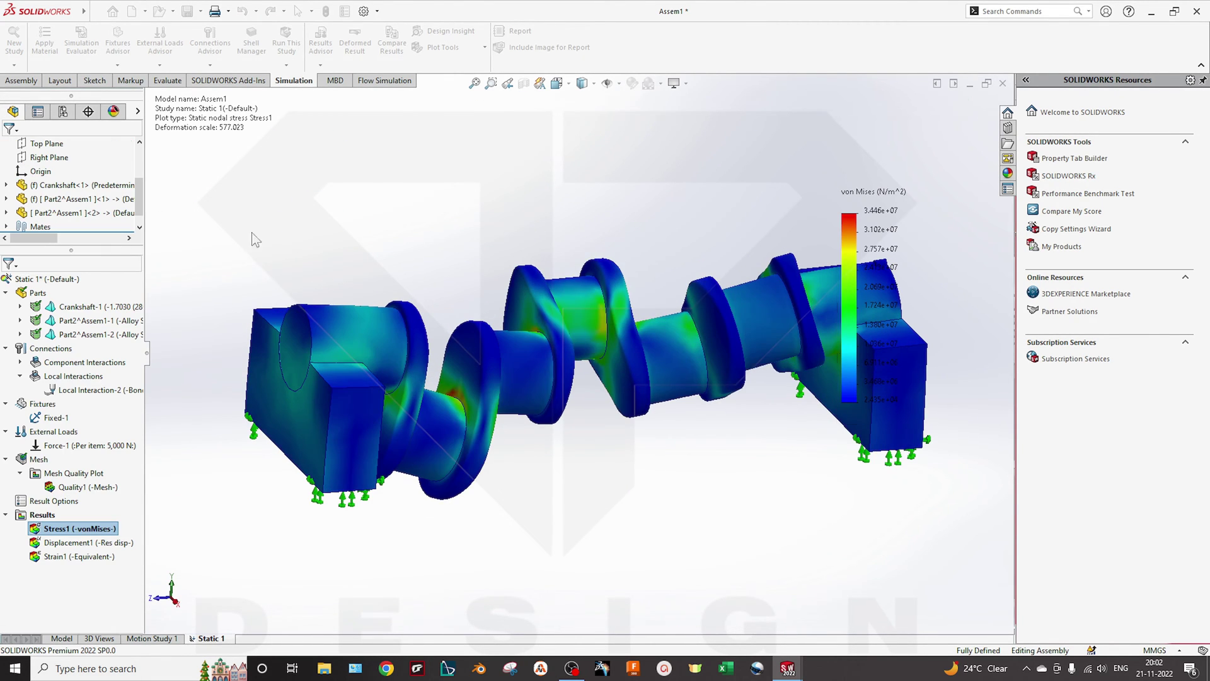
- Iso-clip the stress plot at 23096238 N/m^2 to inspect the high-stress regions, restore the iso value to the minimum, and accept
scroll(445, 419, down, 2)
ctrl+middle_drag(855, 323, 728, 358)
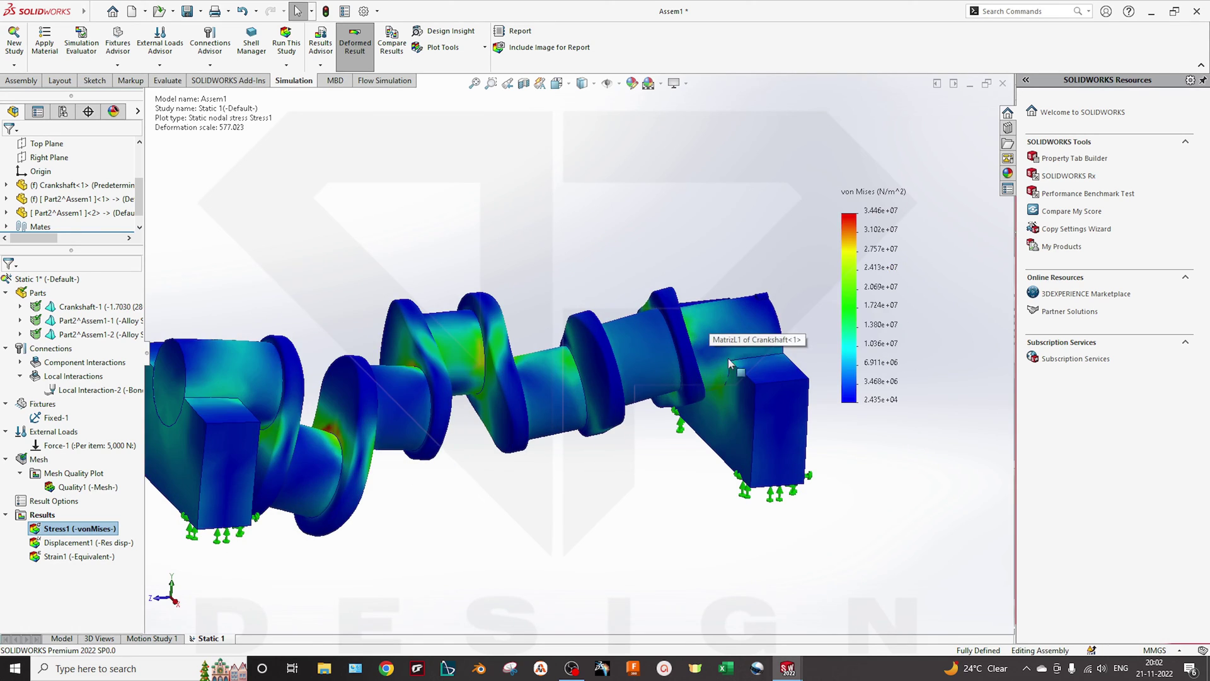
right_click(846, 286)
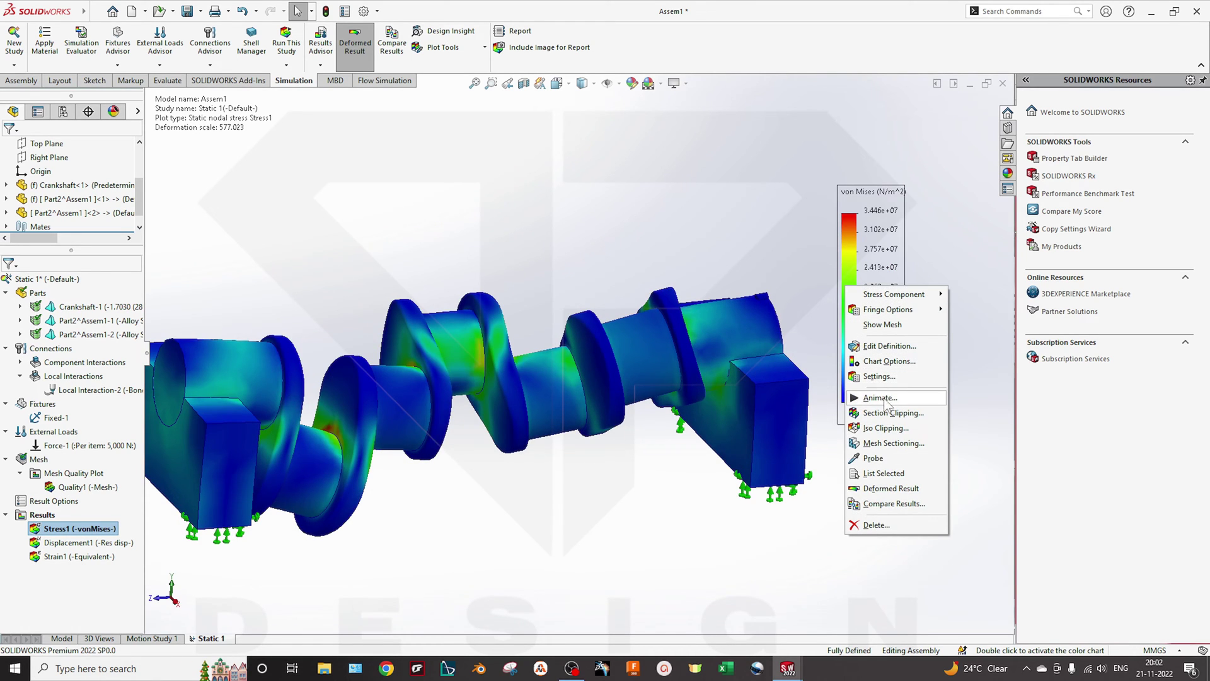
click(884, 428)
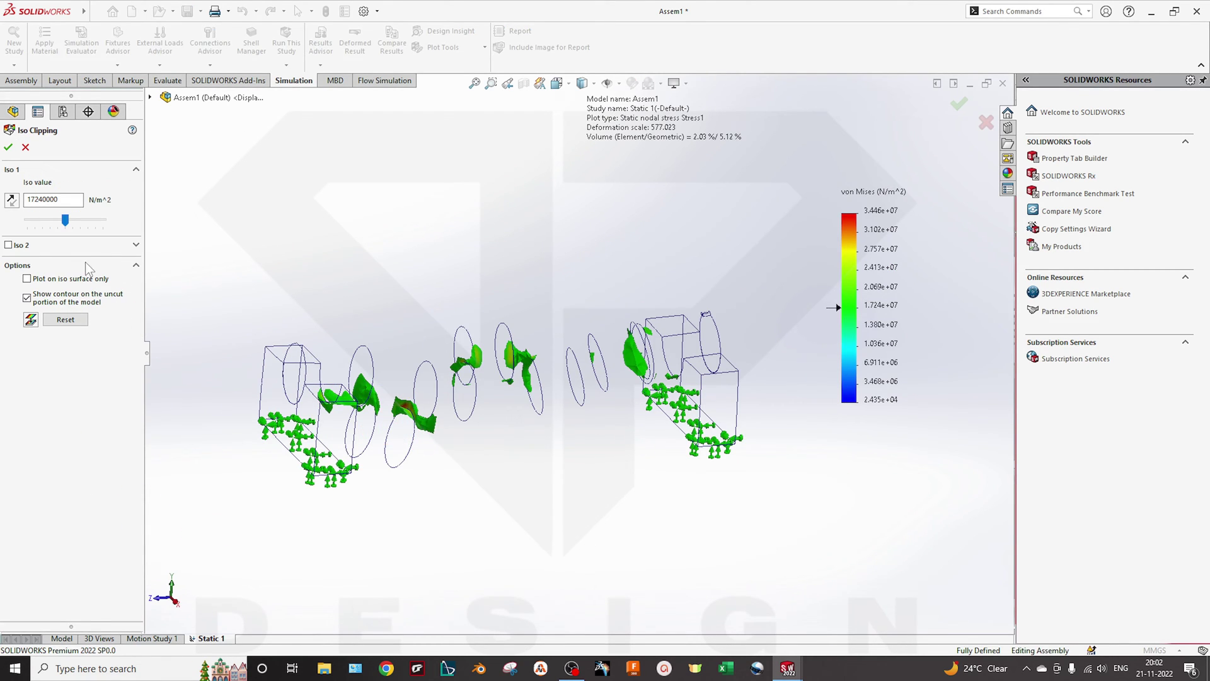
drag(64, 216, 76, 217)
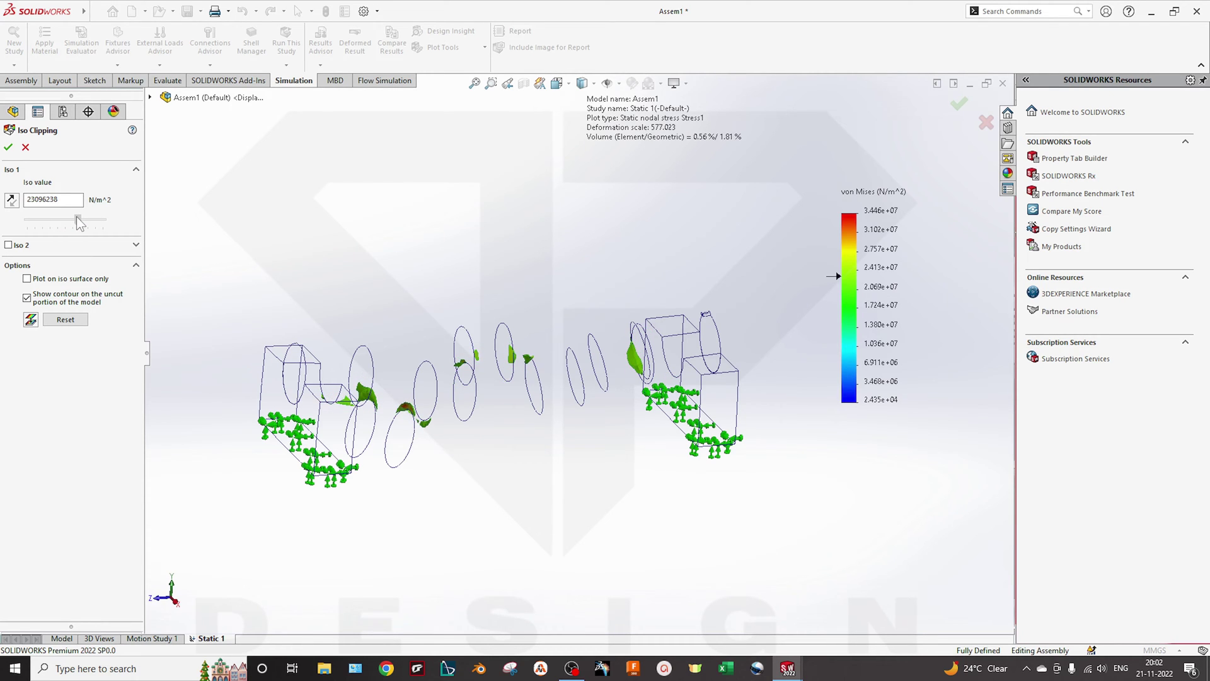
scroll(354, 357, up, 5)
scroll(464, 527, down, 3)
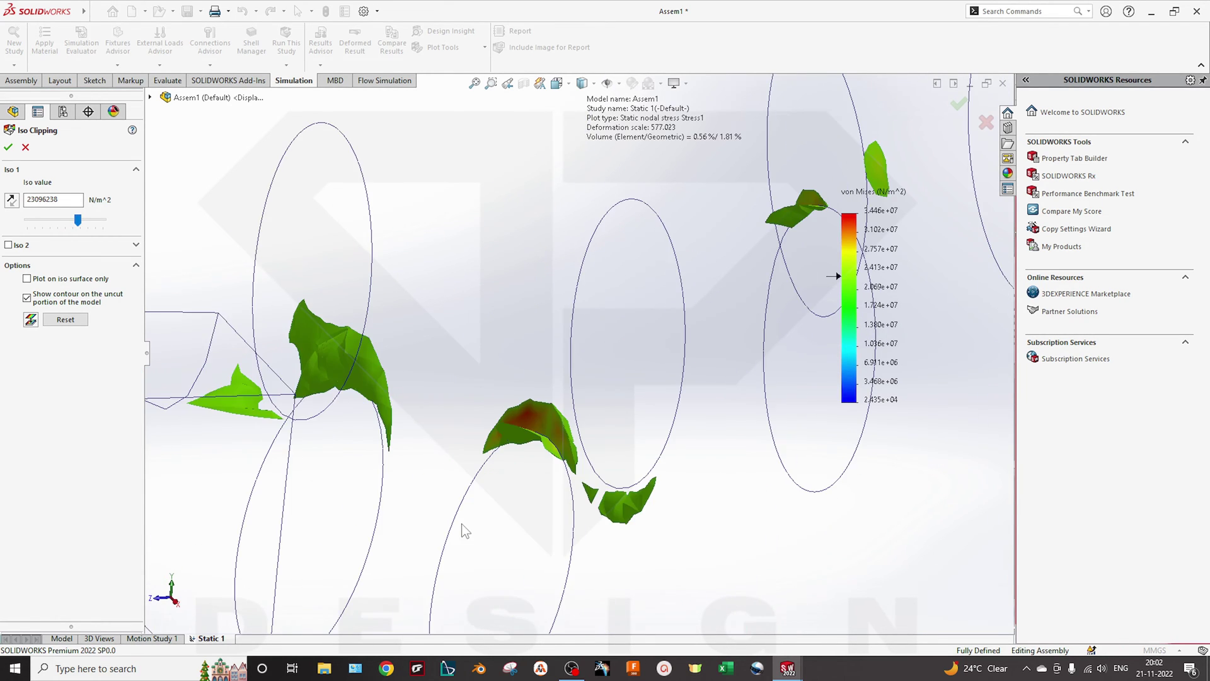
scroll(518, 413, down, 3)
drag(77, 220, 27, 220)
click(8, 147)
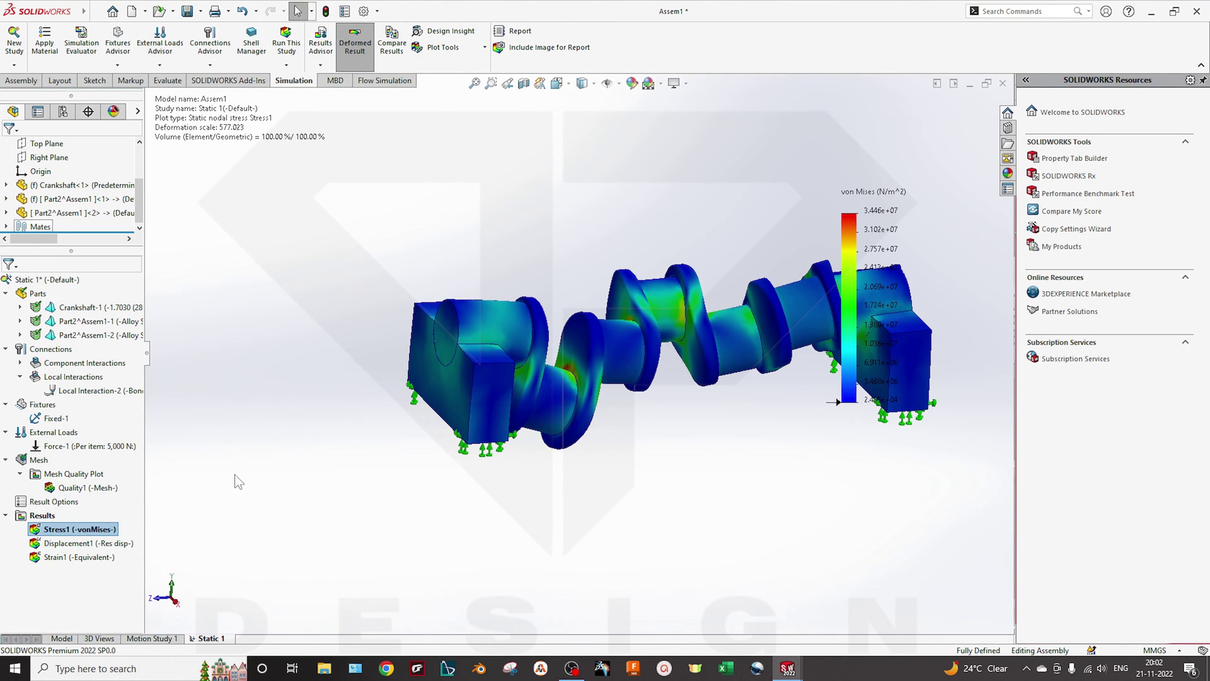
- Probe the von Mises stress at three locations along the crankshaft's pins and journals
right_click(864, 233)
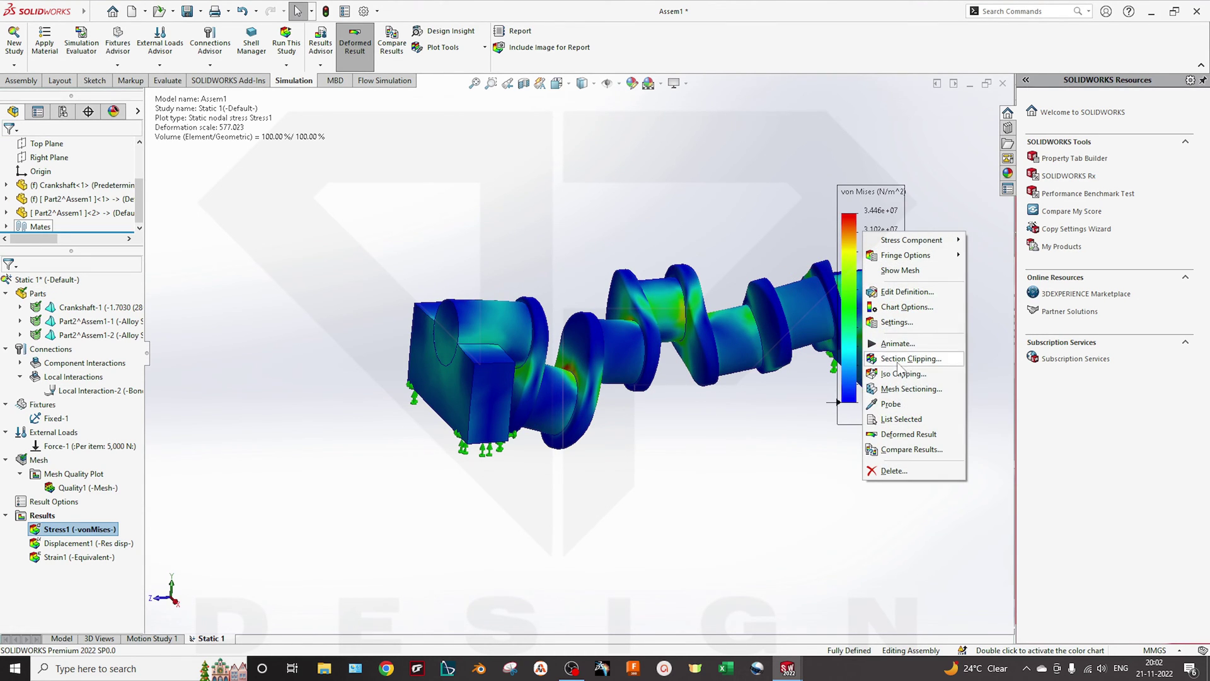
click(911, 404)
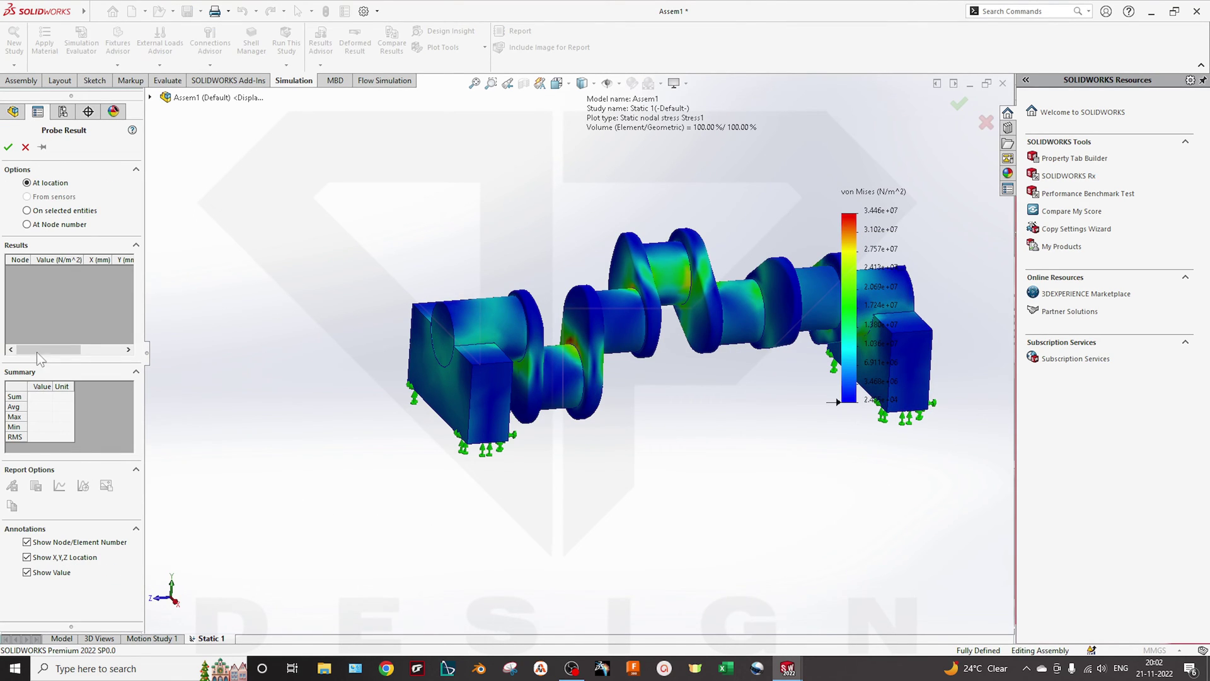
click(561, 373)
click(616, 299)
click(670, 264)
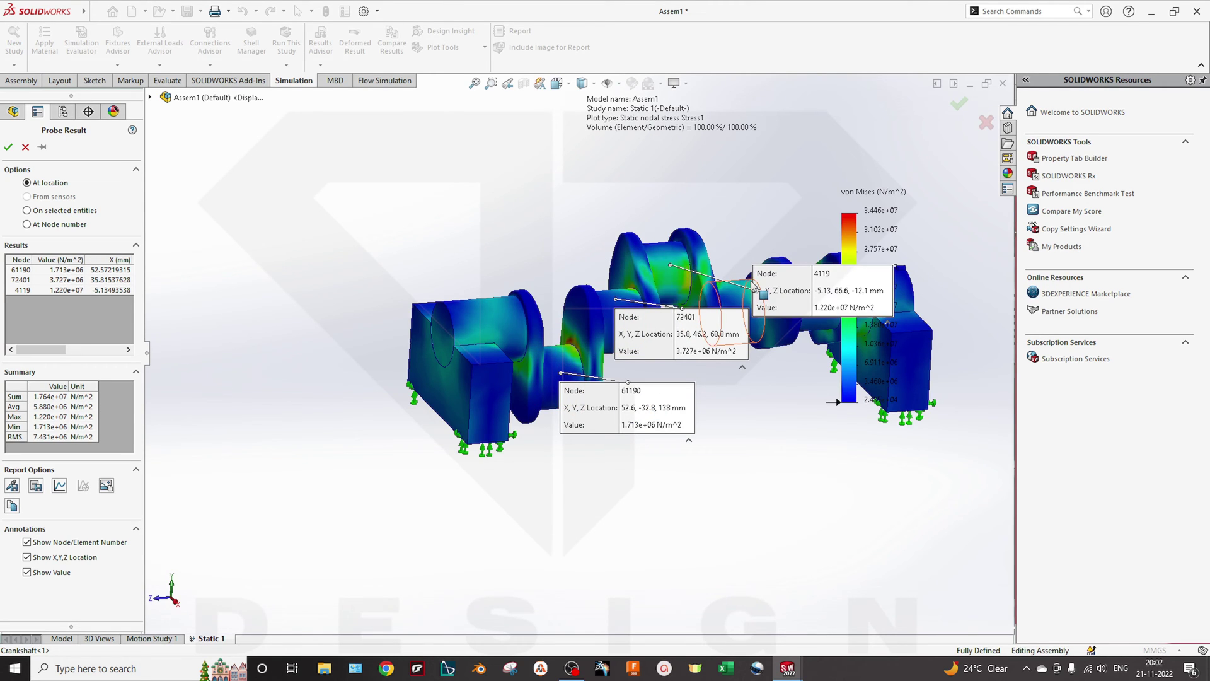
- Spread the three probe callouts clear of the crankshaft to read them, and close the probe without keeping it
drag(788, 292, 385, 220)
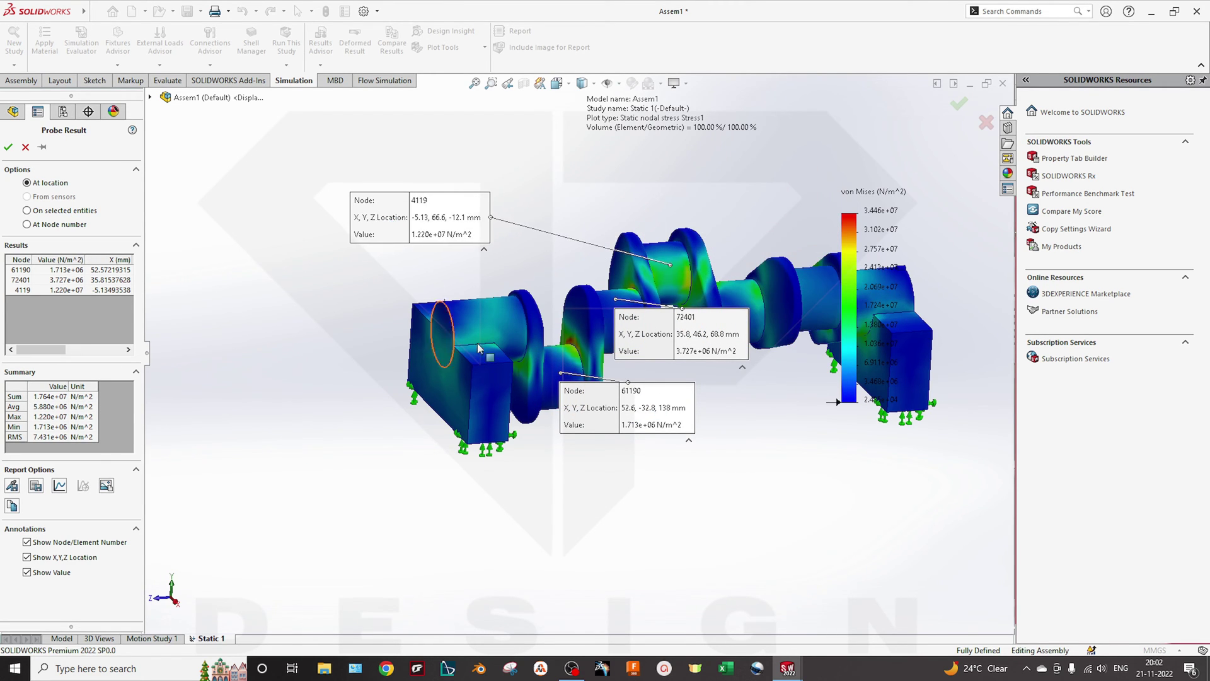
scroll(599, 408, up, 3)
scroll(575, 380, down, 5)
middle_drag(555, 376, 585, 446)
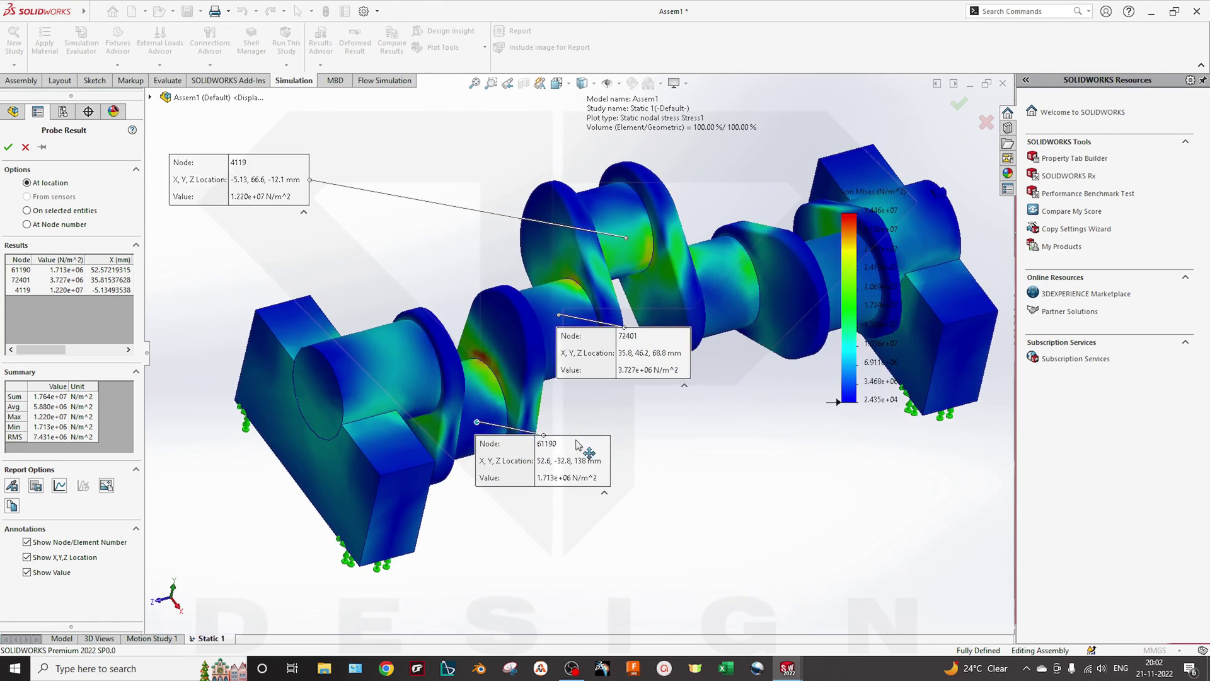
scroll(586, 446, up, 3)
scroll(592, 381, down, 1)
mouse_move(615, 382)
mouse_down()
mouse_move(708, 465)
mouse_move(693, 465)
mouse_up()
mouse_move(546, 433)
mouse_down()
mouse_move(529, 526)
mouse_move(460, 568)
mouse_up()
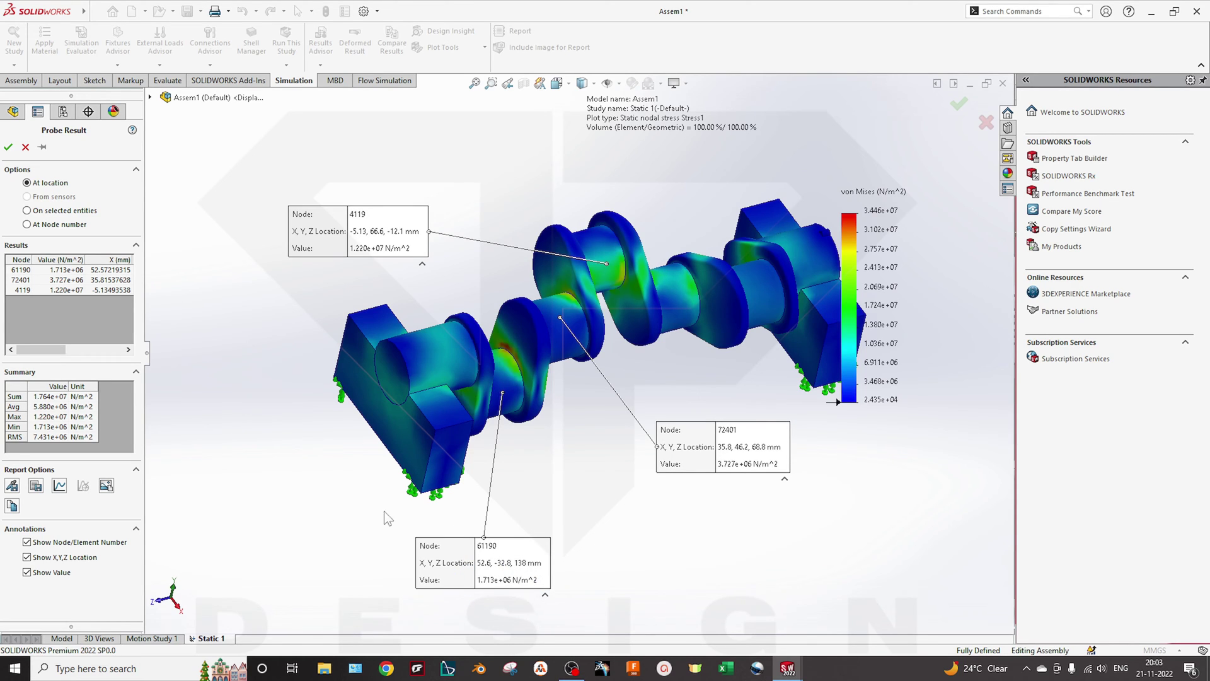
click(25, 148)
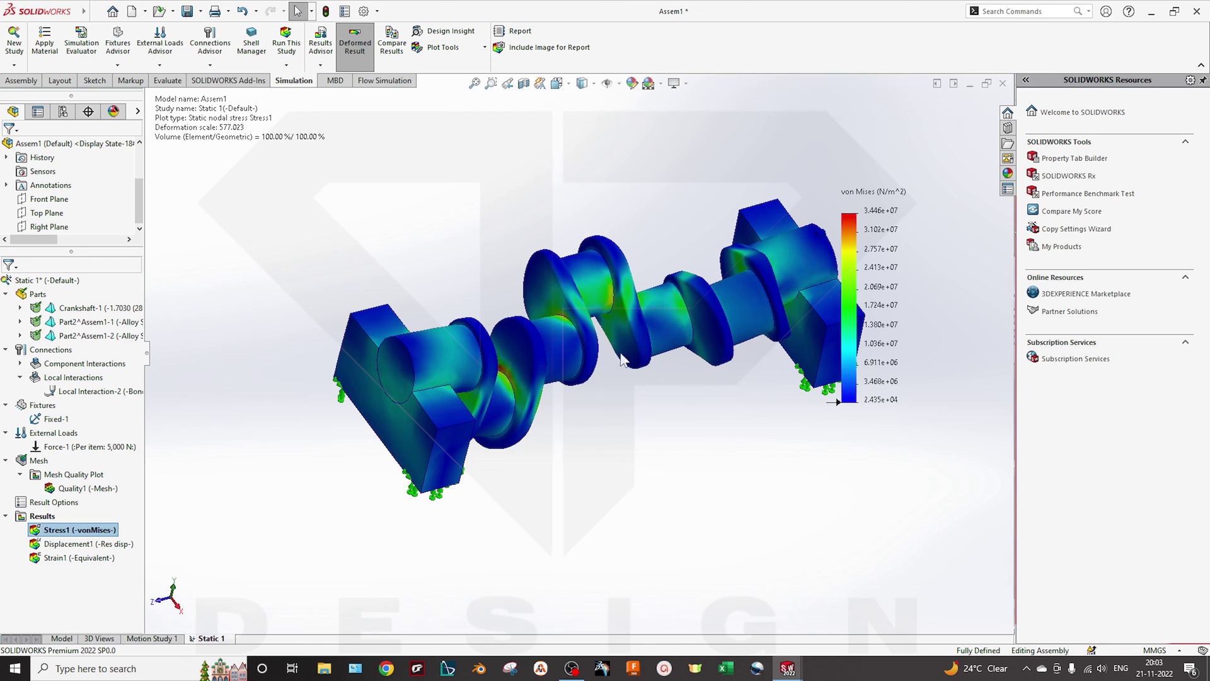
scroll(649, 334, up, 2)
scroll(675, 346, down, 2)
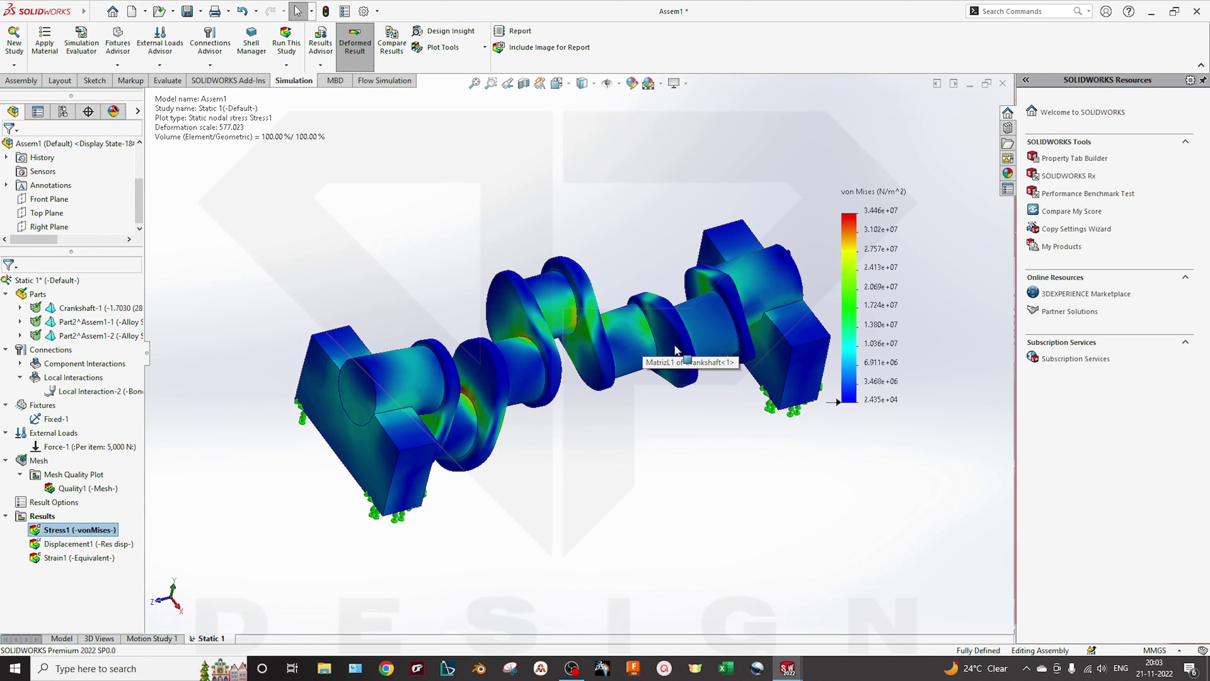